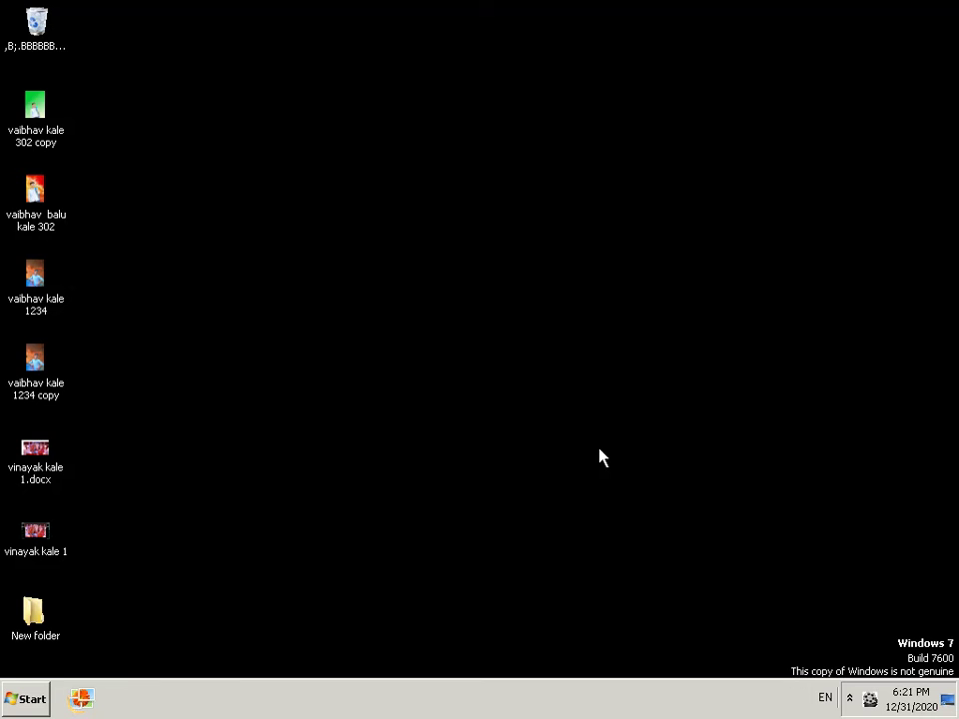
- Search the Start Menu for 'pho' so Adobe Photoshop tops the Programs list
left_click(30, 696)
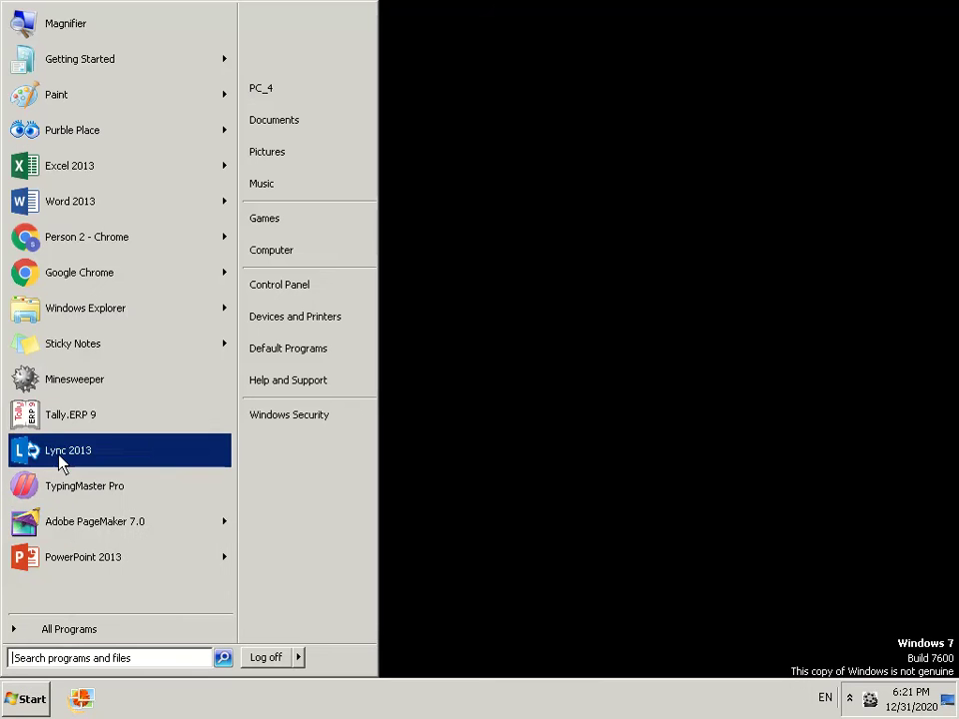
left_click(66, 661)
type("p")
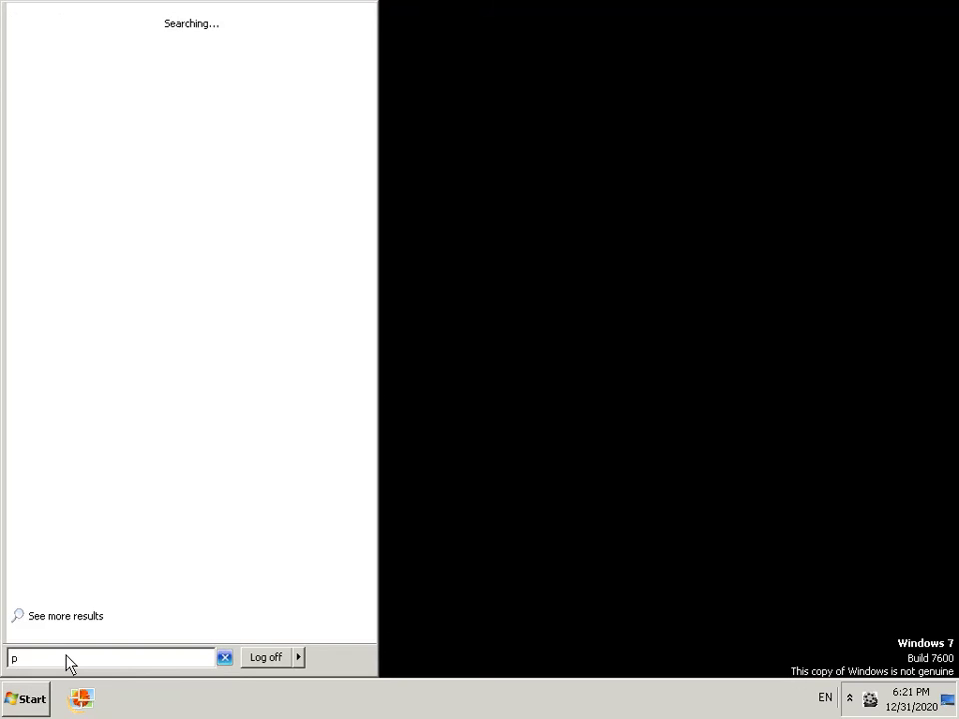
type("hto")
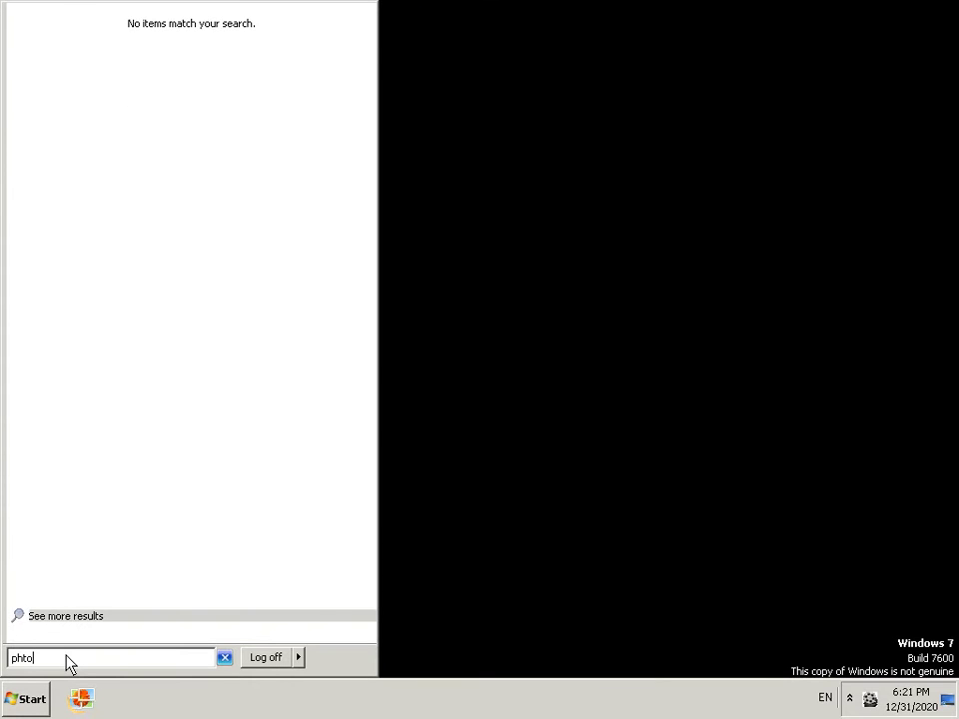
key("BackSpace")
key("BackSpace")
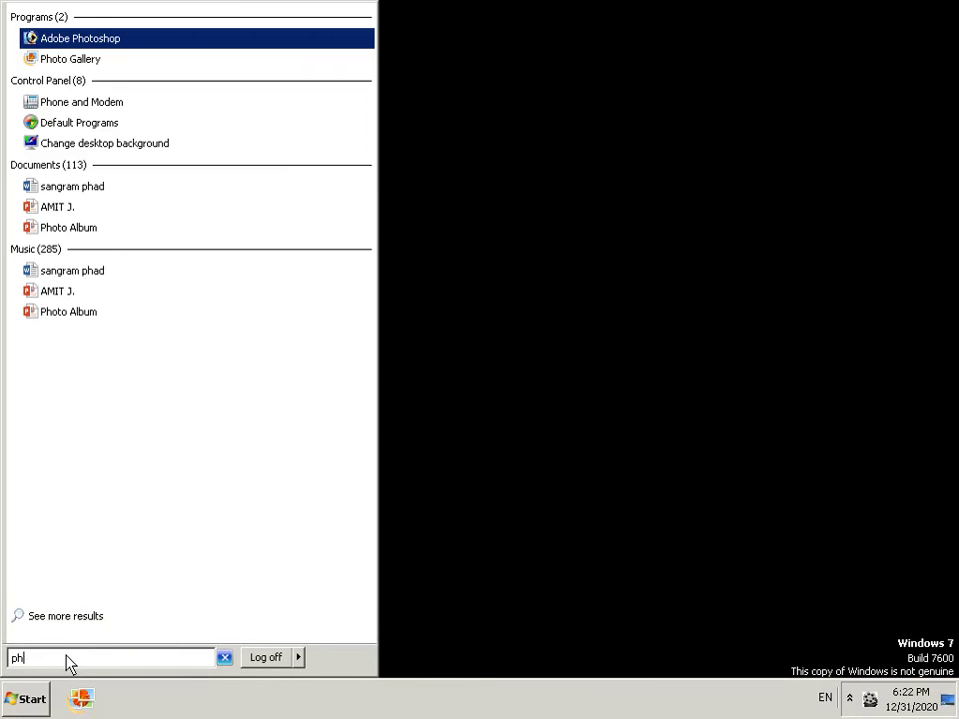
type("oo")
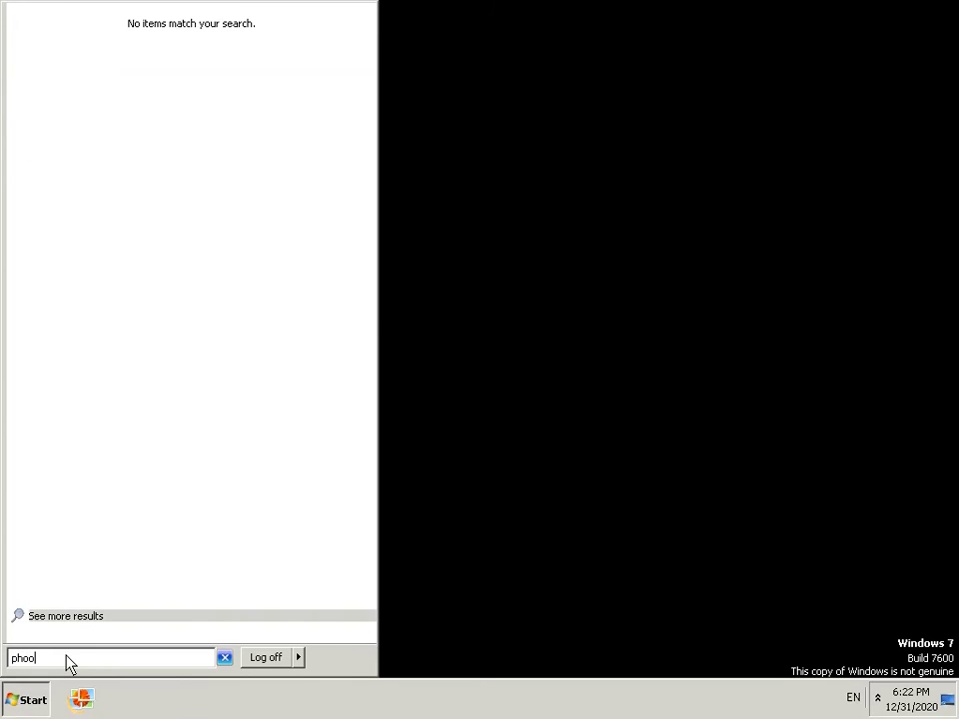
key("BackSpace")
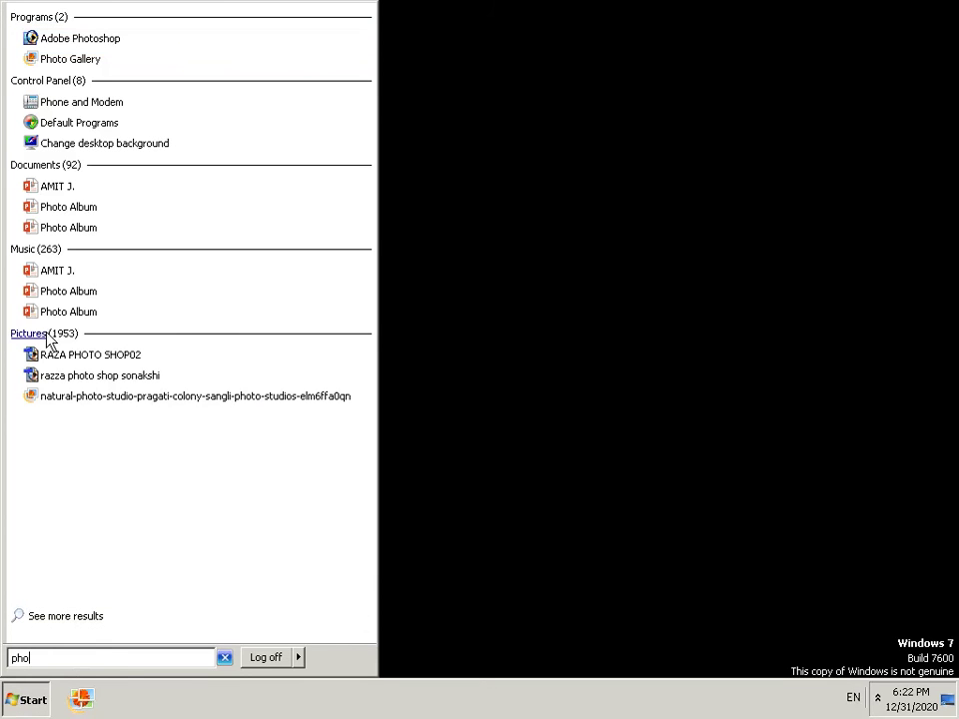
- Launch Photoshop and create a maximized blank Letter document (8.5 × 11 in, 300 ppi, CMYK)
left_click(139, 45)
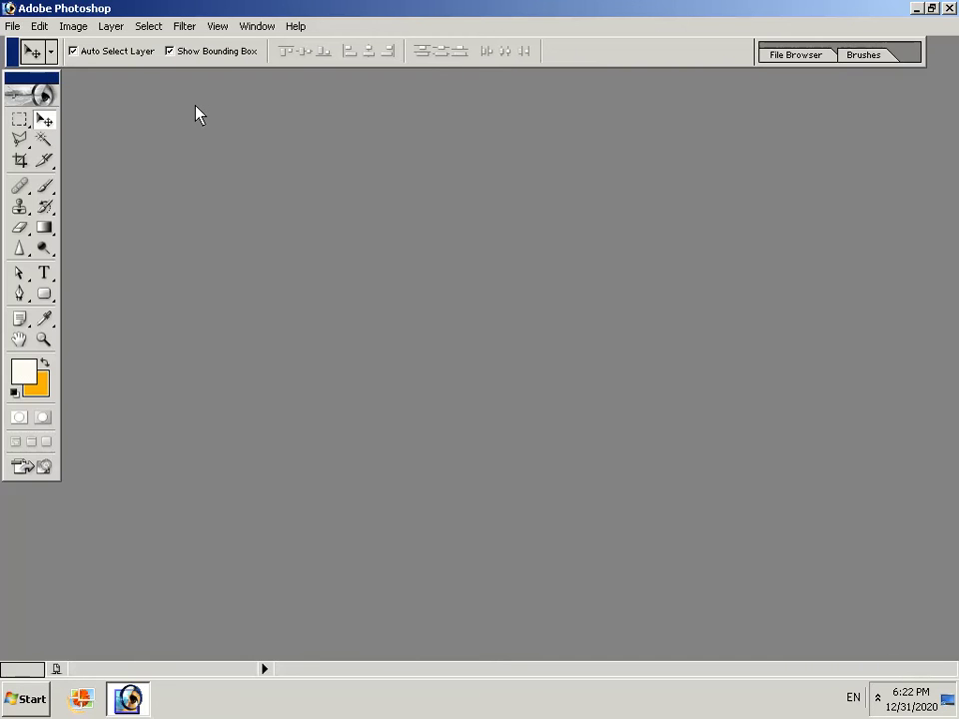
left_click(11, 25)
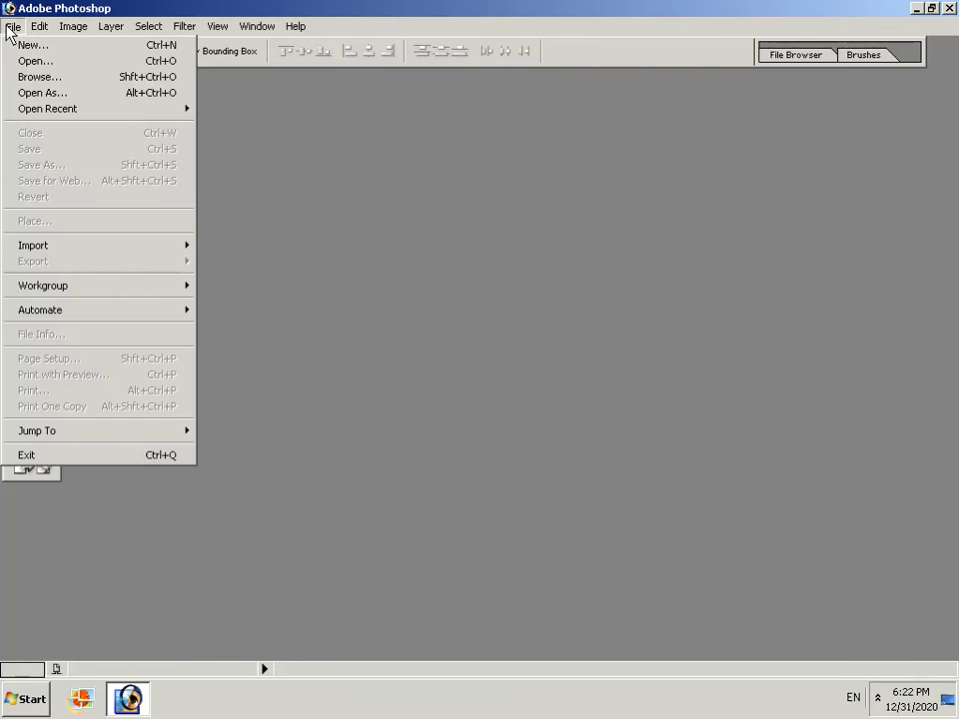
left_click(16, 45)
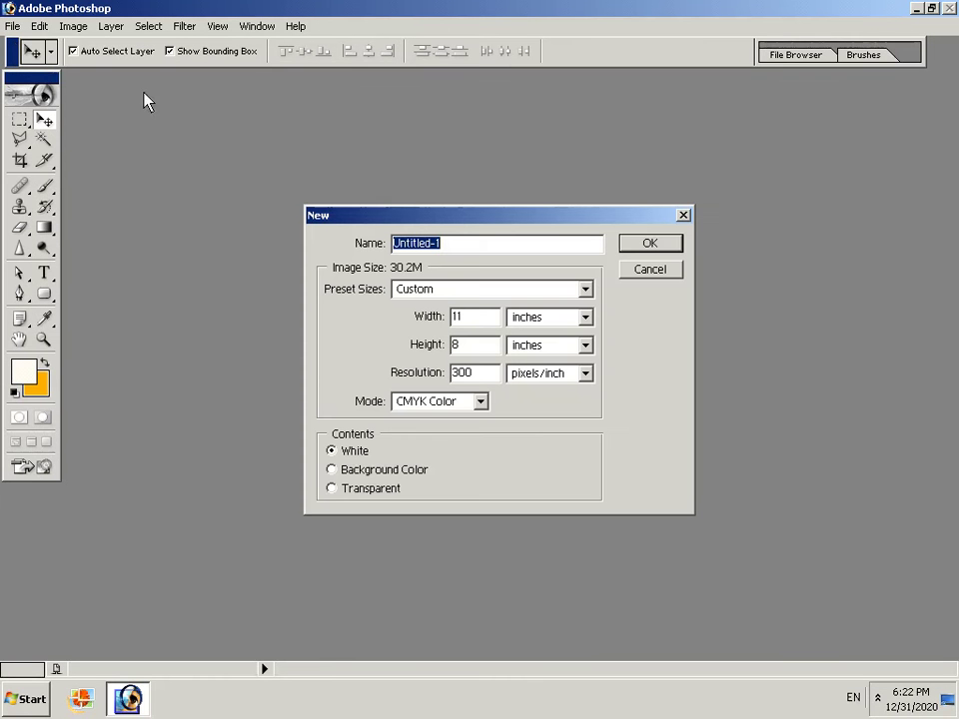
left_click(421, 282)
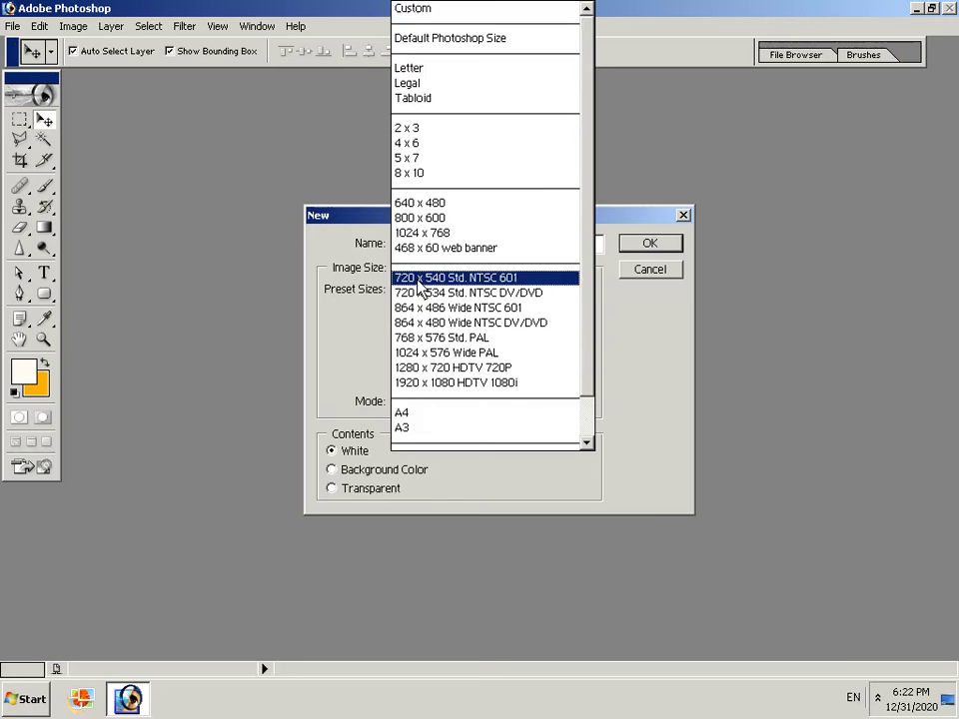
left_click(419, 66)
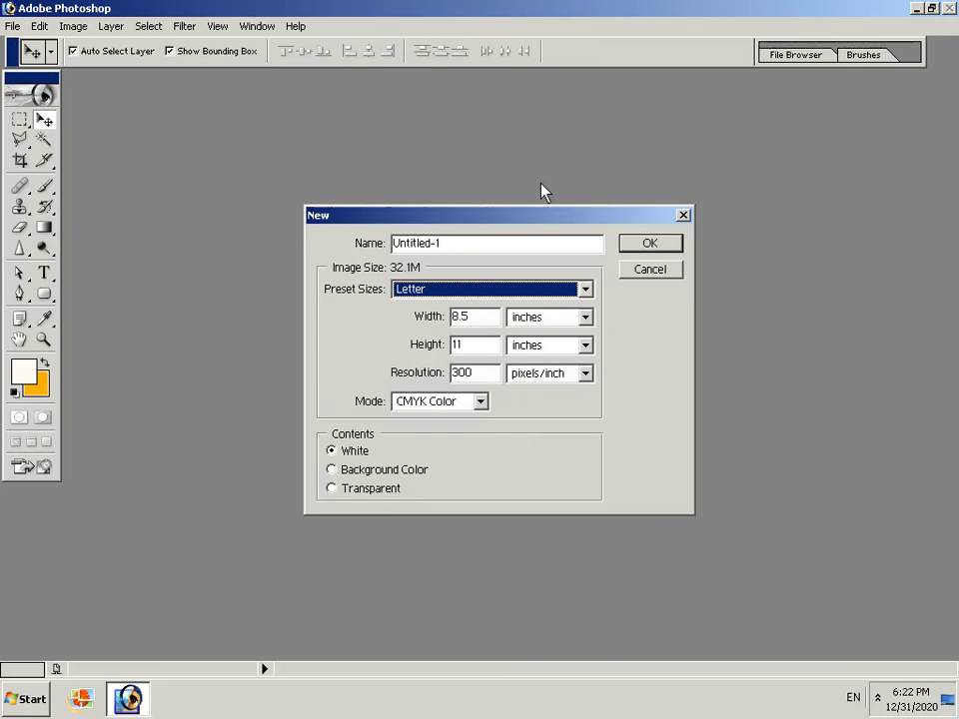
left_click(640, 243)
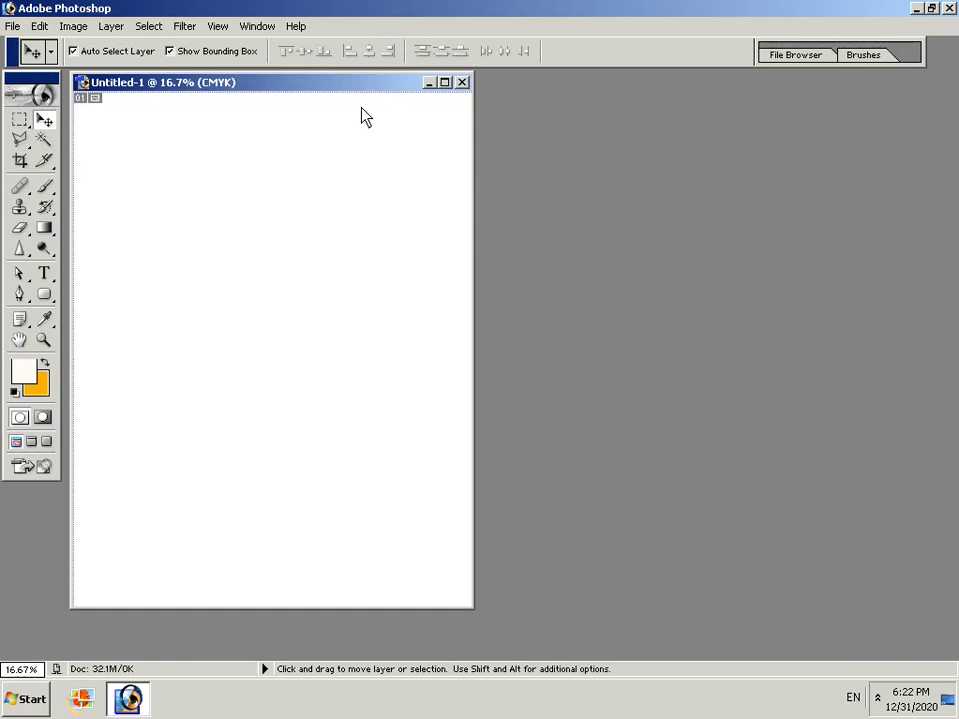
left_click(444, 83)
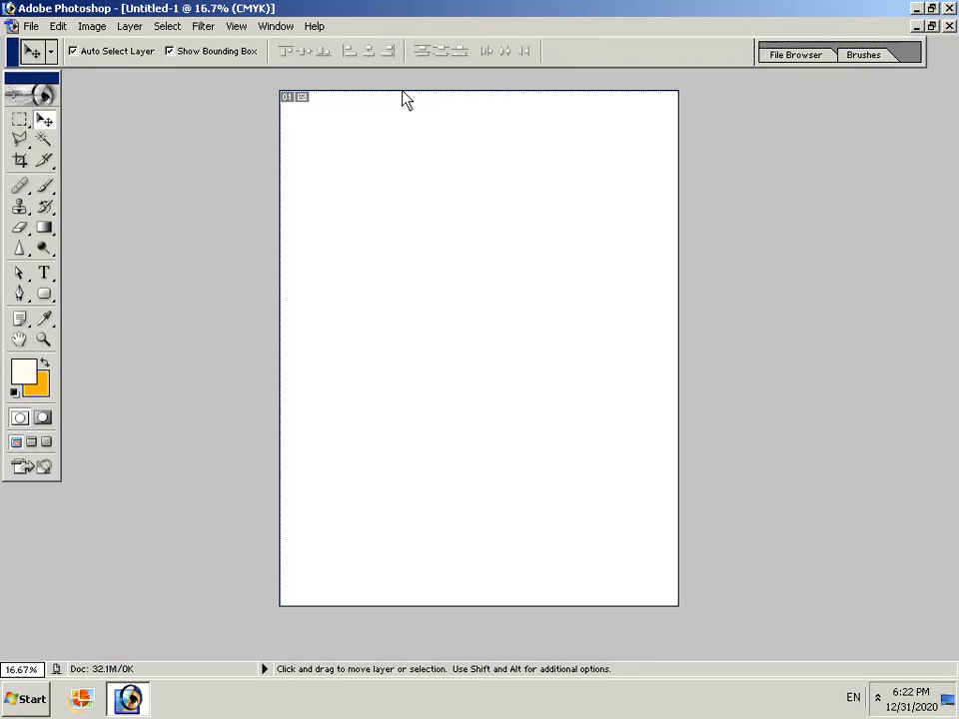
- Fill the canvas with the first gradient preset, running diagonally from cream-white to orange
left_click(44, 228)
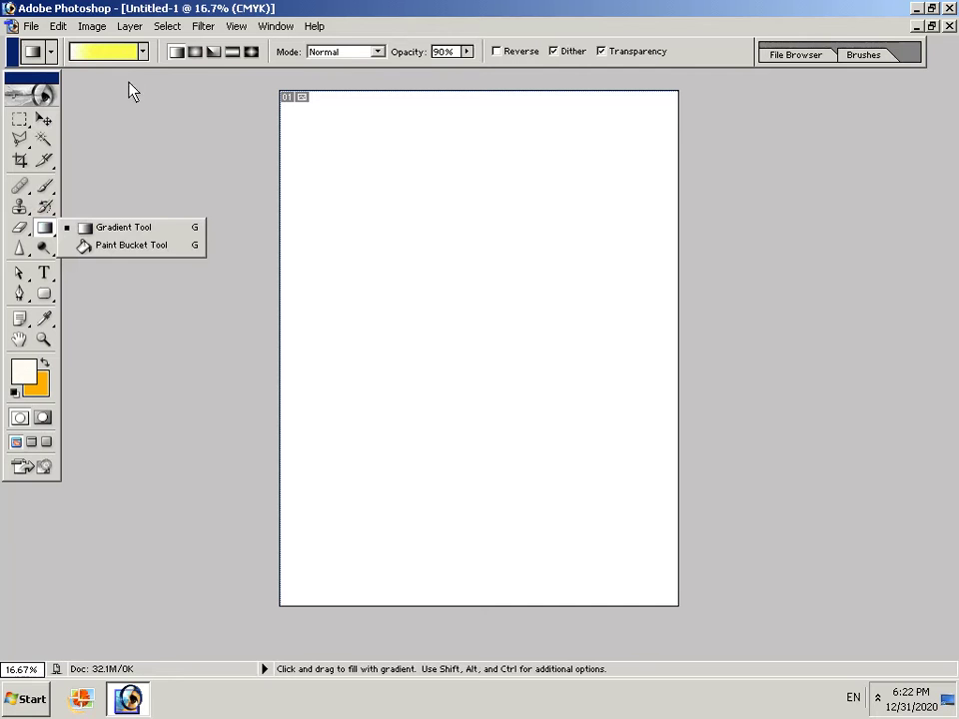
left_click(143, 51)
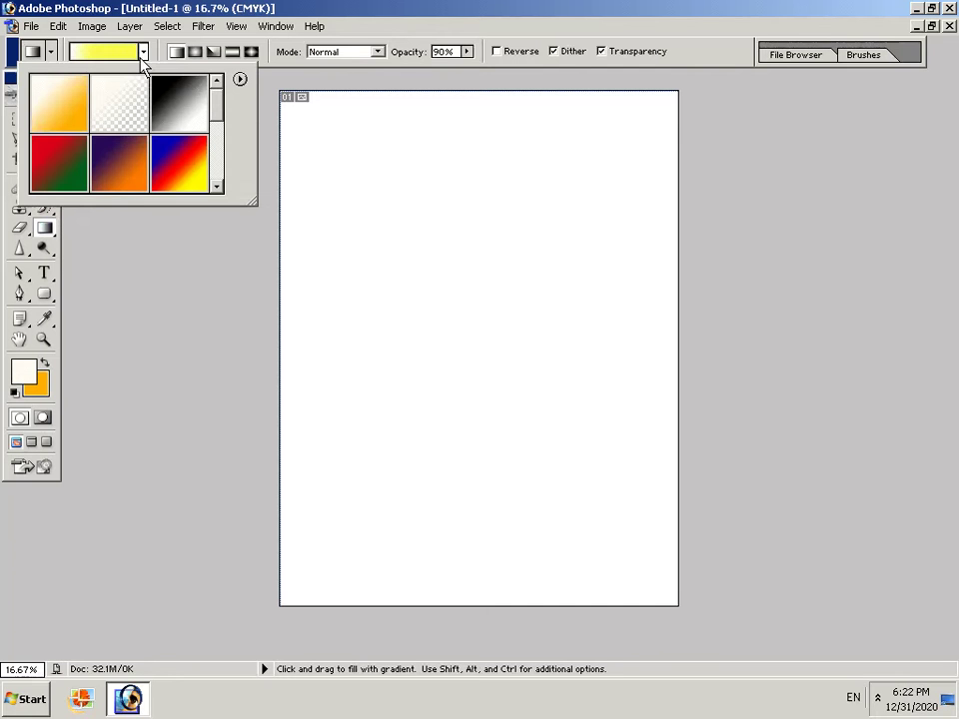
left_click(80, 117)
left_click_drag(281, 135, 428, 347)
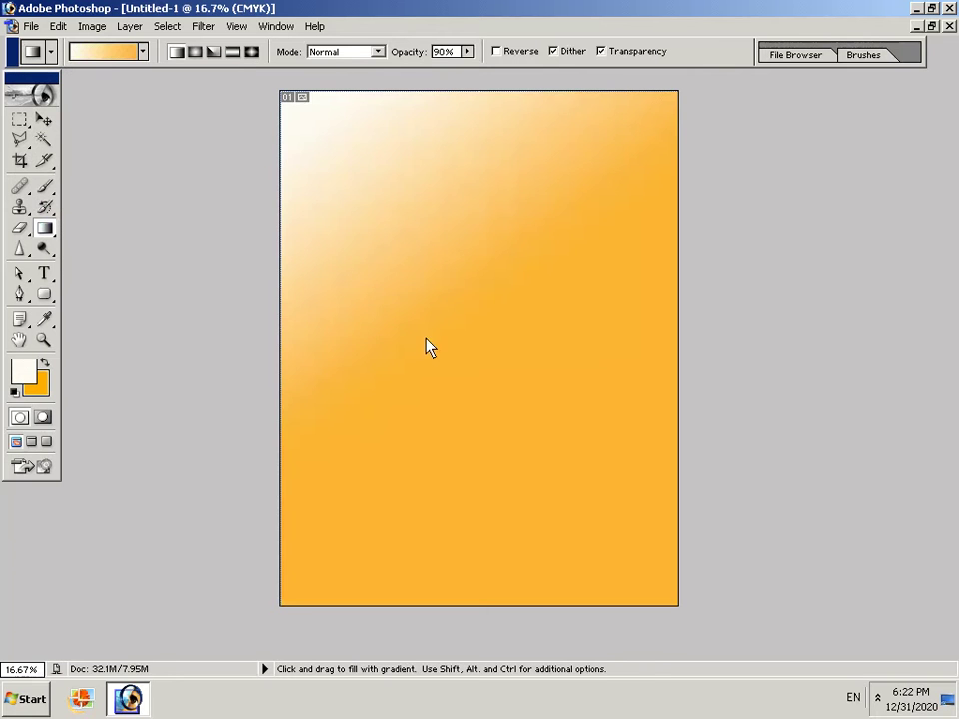
left_click(31, 26)
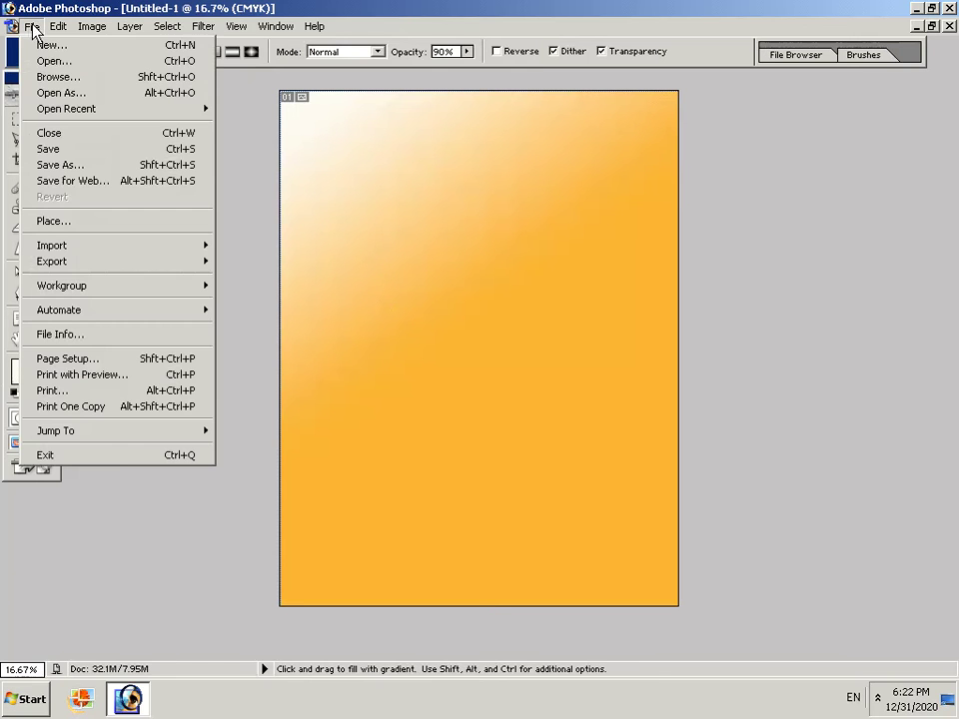
left_click(50, 61)
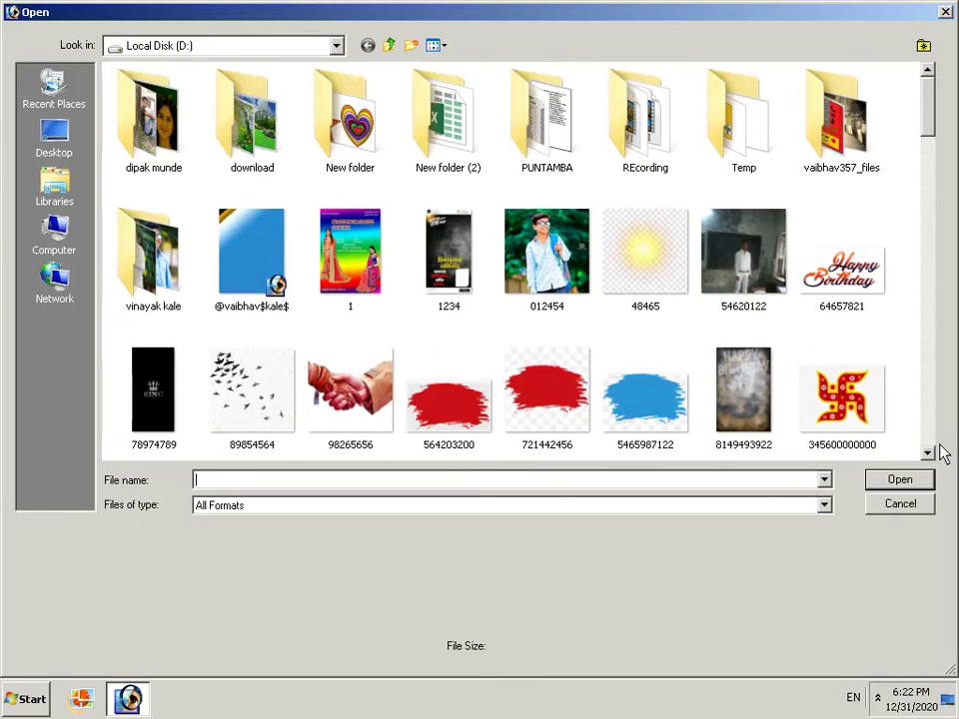
scroll(939, 451, "down", 1)
scroll(937, 453, "down", 2)
scroll(936, 455, "down", 1)
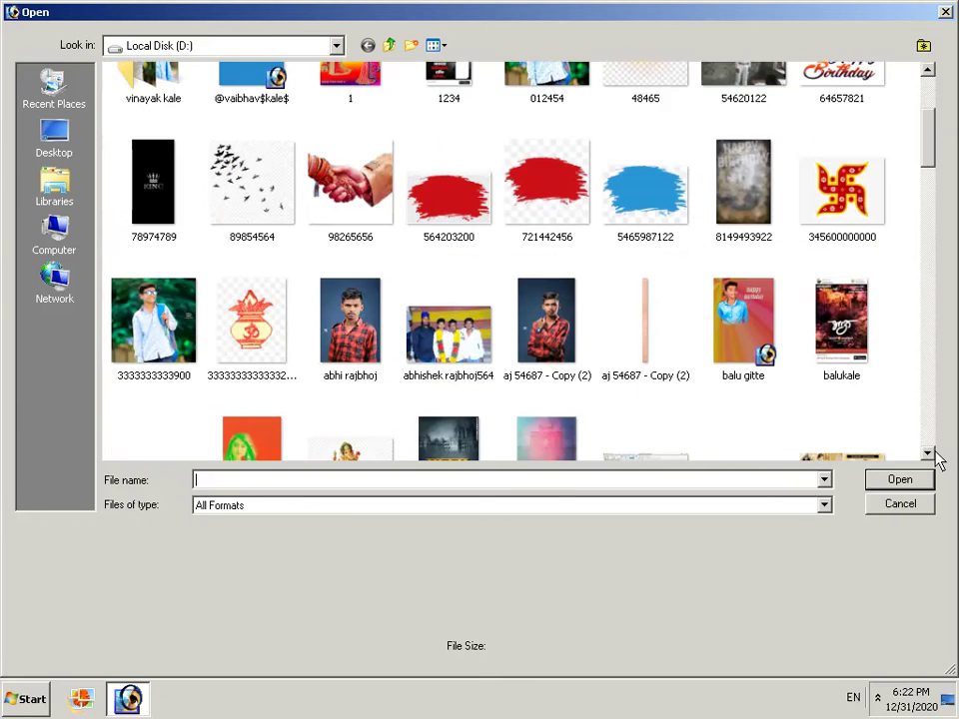
left_click(465, 365)
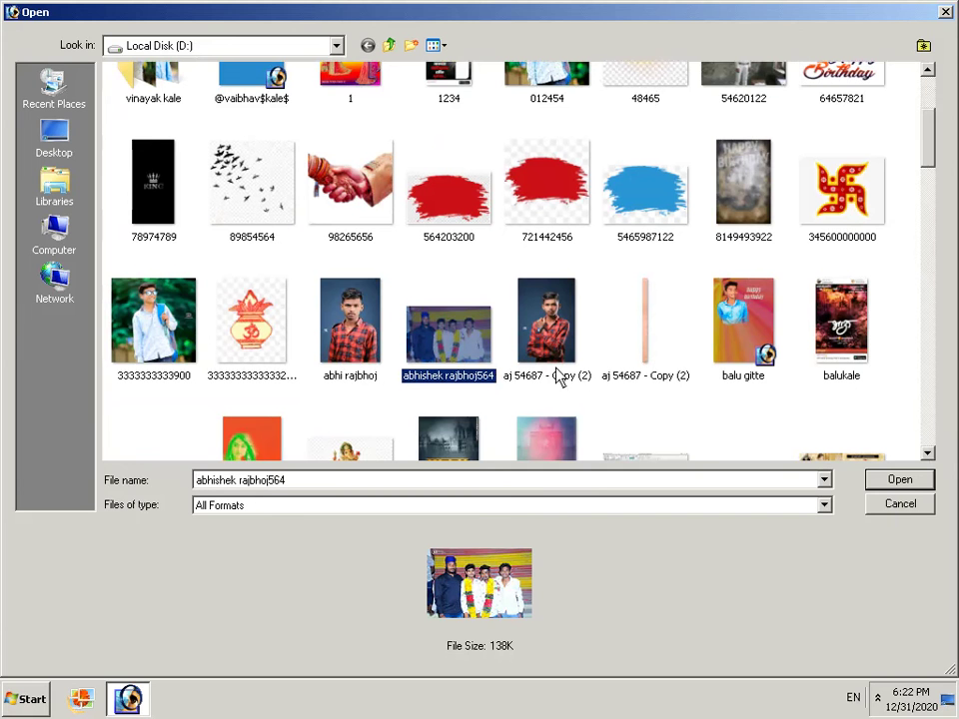
left_click(887, 480)
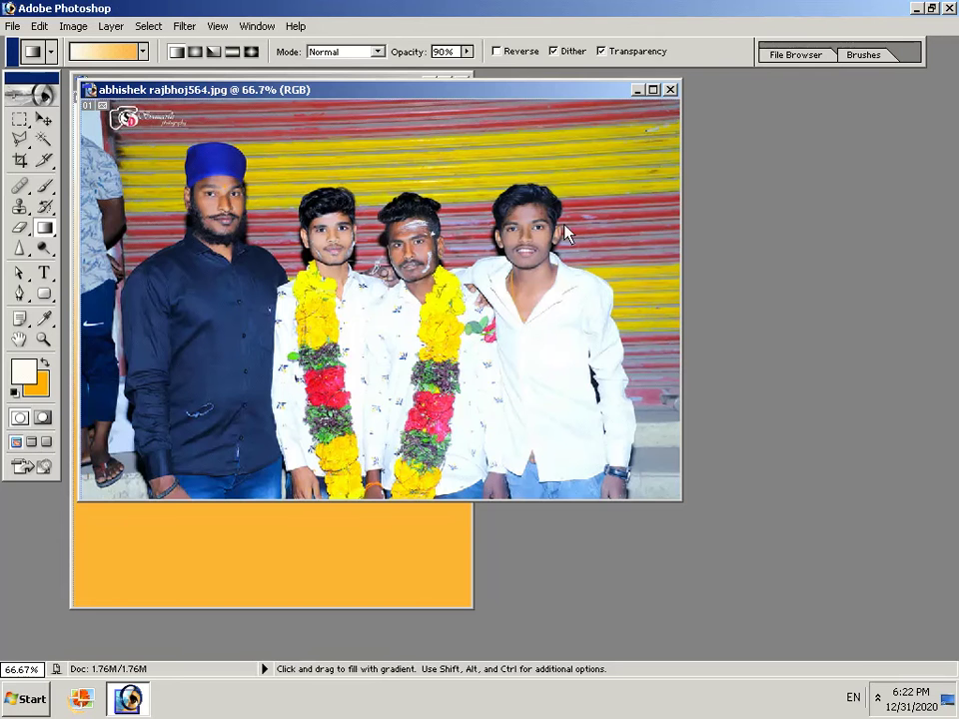
- Arrange the group photo and Untitled-1 windows so both are visible
mouse_move(506, 92)
left_mouse_down()
mouse_move(601, 86)
mouse_move(660, 120)
left_mouse_up()
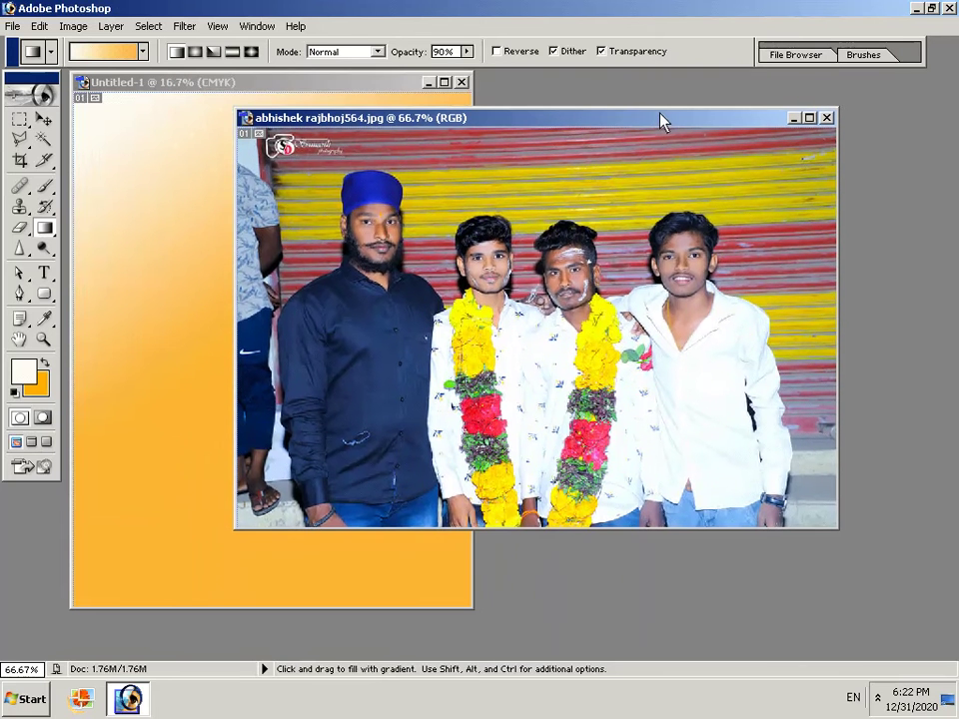
left_click(390, 85)
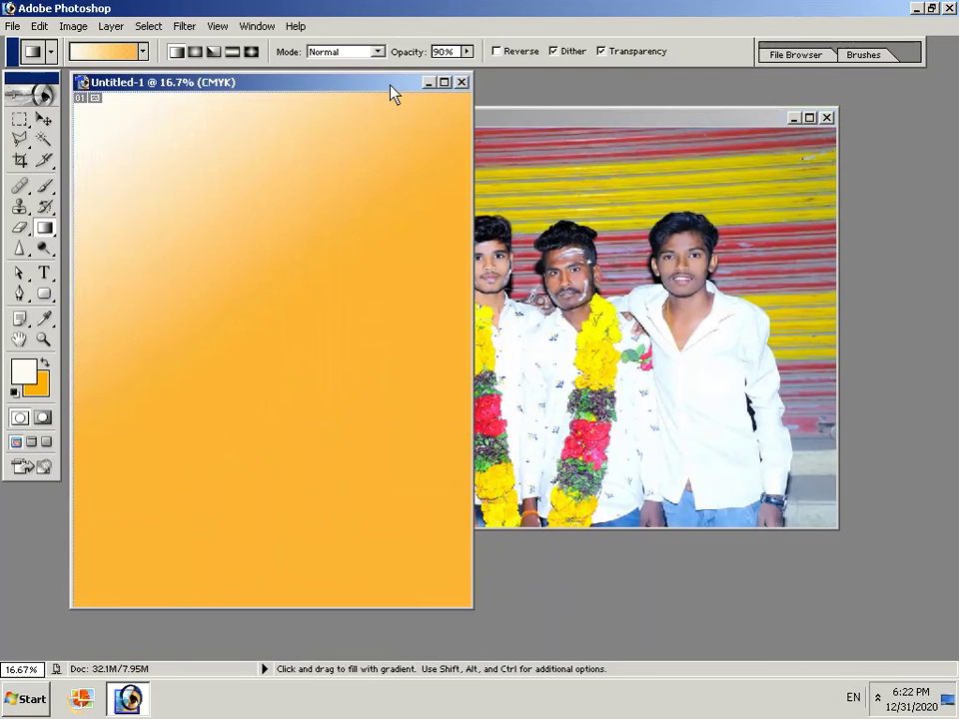
left_click(547, 155)
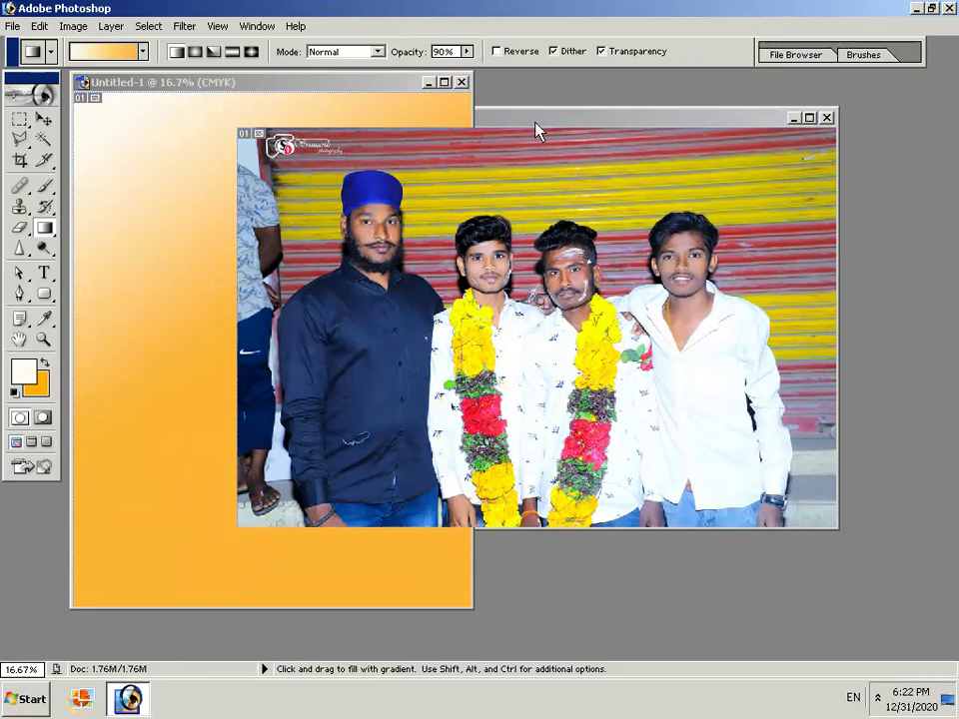
- Drag the group photo into Untitled-1 as Layer 1 with the Move tool, dismissing locked-layer errors
left_click(44, 119)
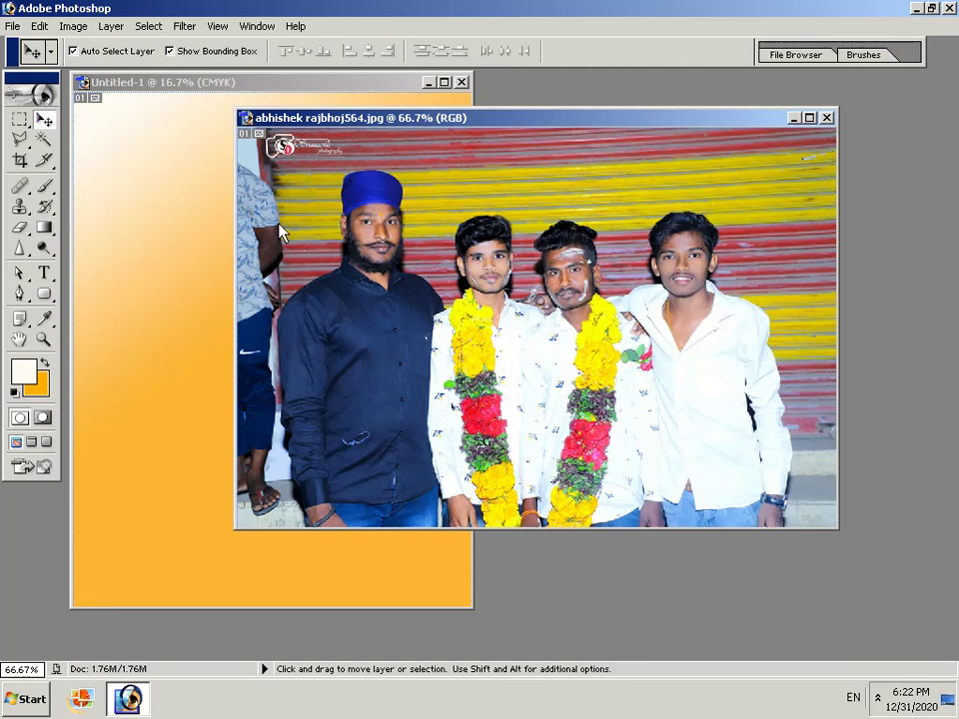
left_click(280, 232)
left_click(462, 273)
left_click(349, 371)
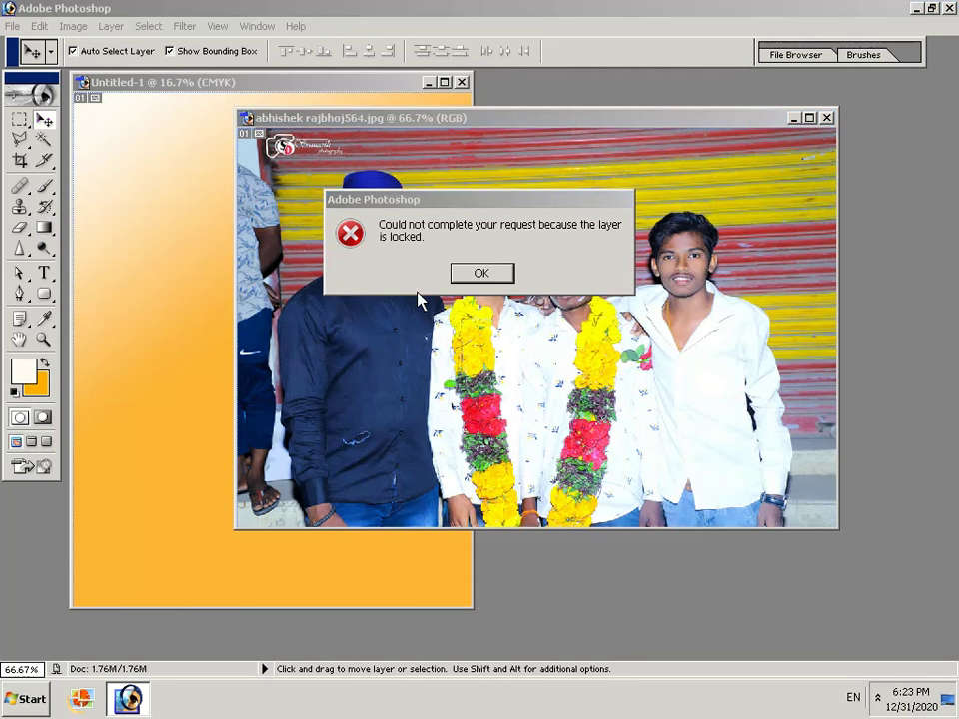
left_click(462, 282)
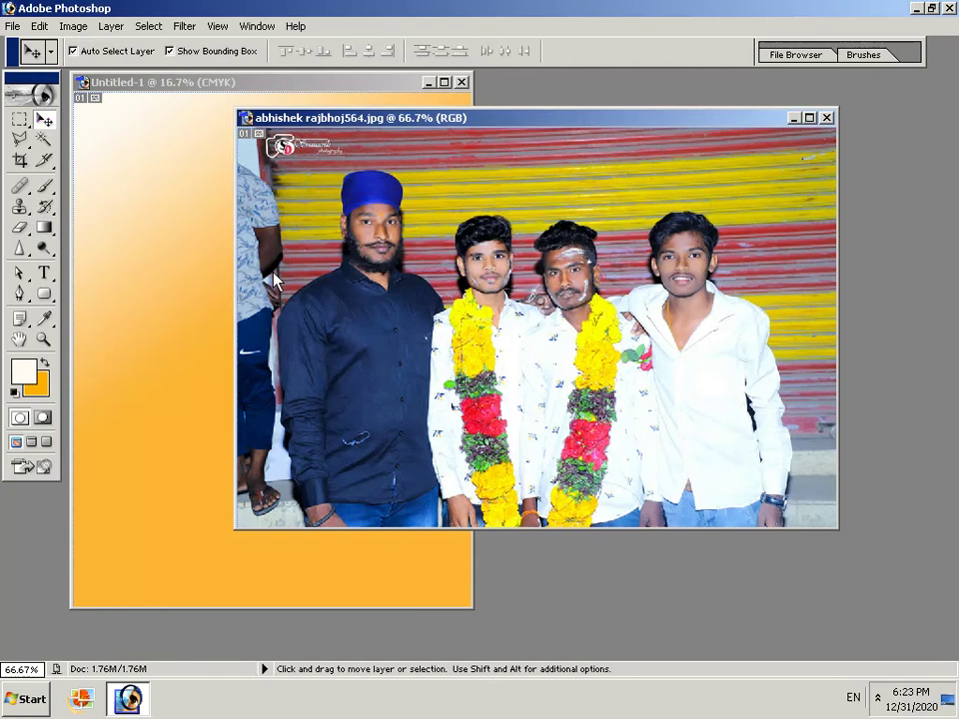
left_click(300, 232)
left_click(457, 276)
left_click(313, 229)
left_click(477, 272)
left_click_drag(524, 296, 168, 333)
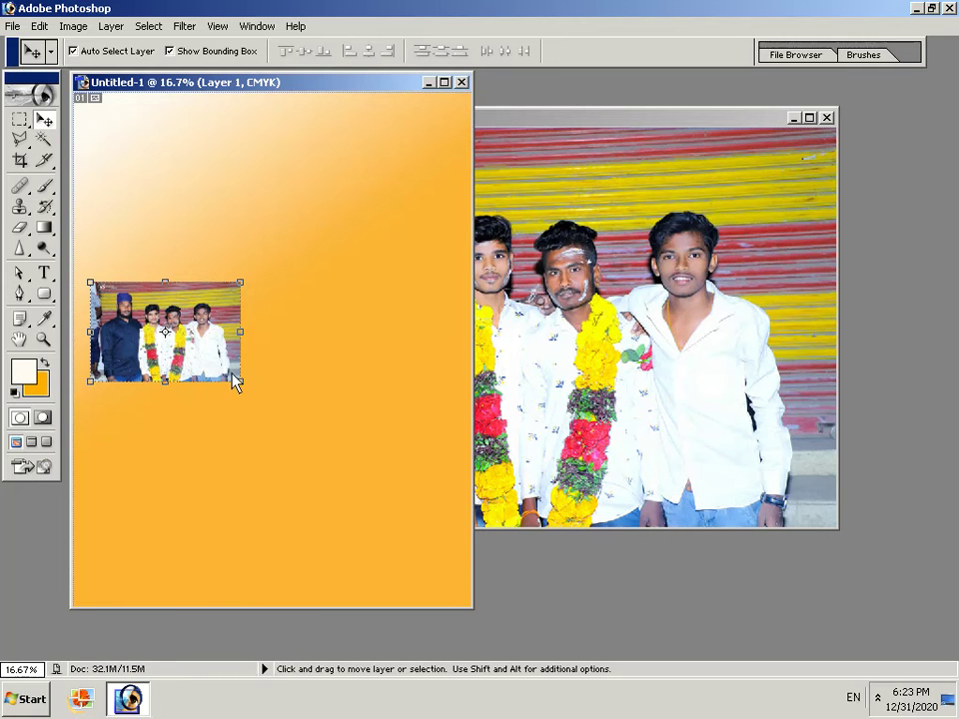
- Scale the pasted group photo with Free Transform to span the banner's upper part
left_click_drag(239, 383, 329, 425)
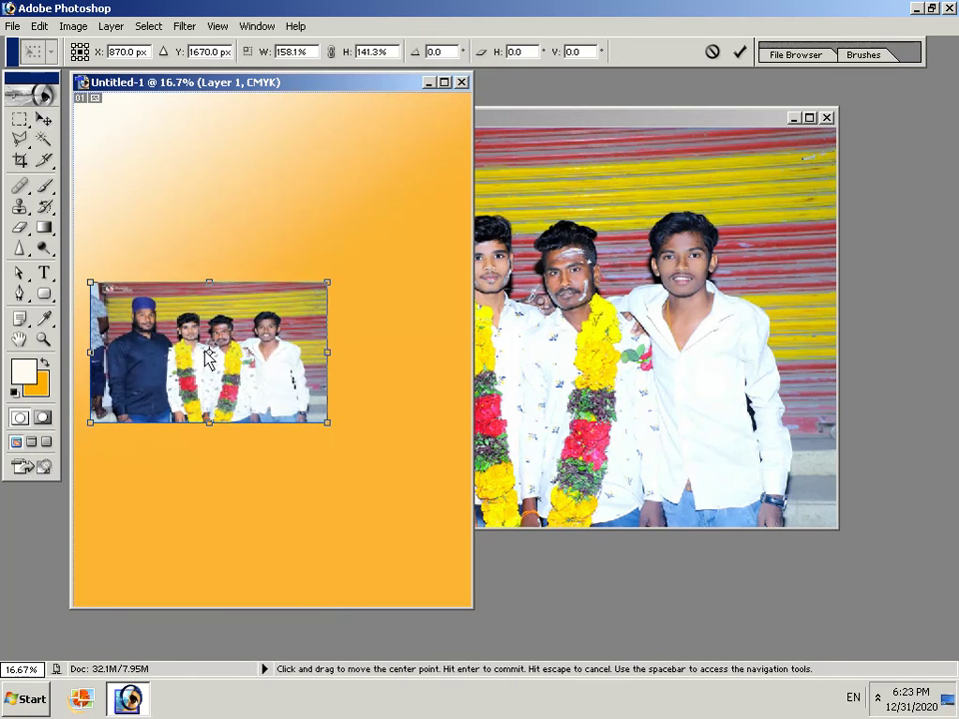
mouse_move(208, 352)
left_mouse_down()
mouse_move(250, 280)
mouse_move(266, 213)
mouse_move(333, 221)
mouse_move(266, 172)
left_mouse_up()
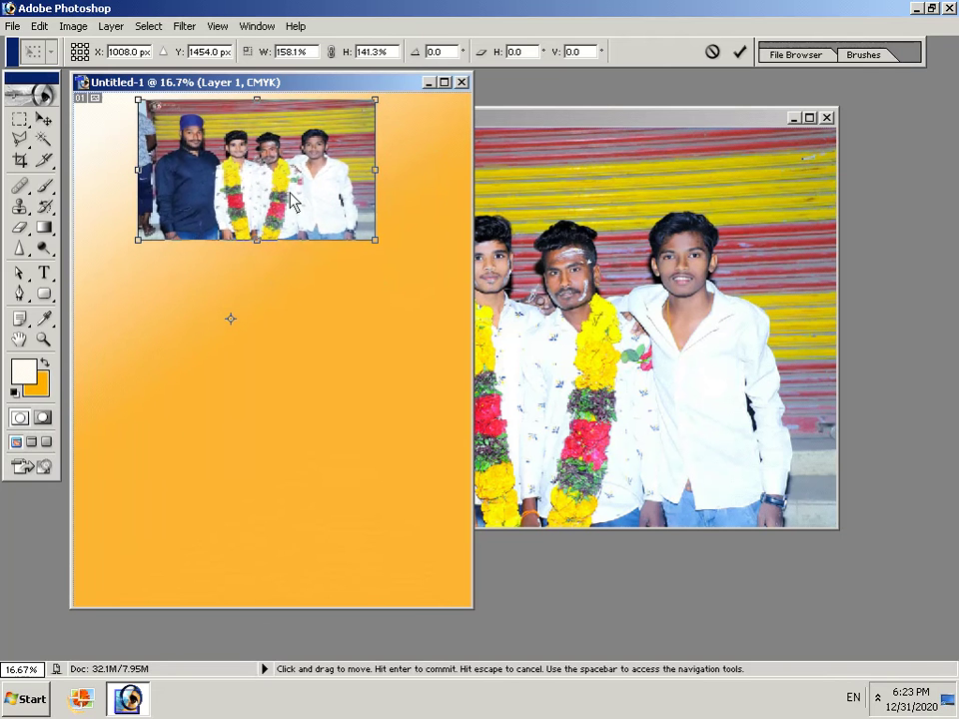
left_click_drag(365, 237, 396, 311)
mouse_move(338, 253)
left_mouse_down()
mouse_move(323, 242)
mouse_move(310, 257)
mouse_move(334, 246)
mouse_move(347, 266)
mouse_move(340, 254)
left_mouse_up()
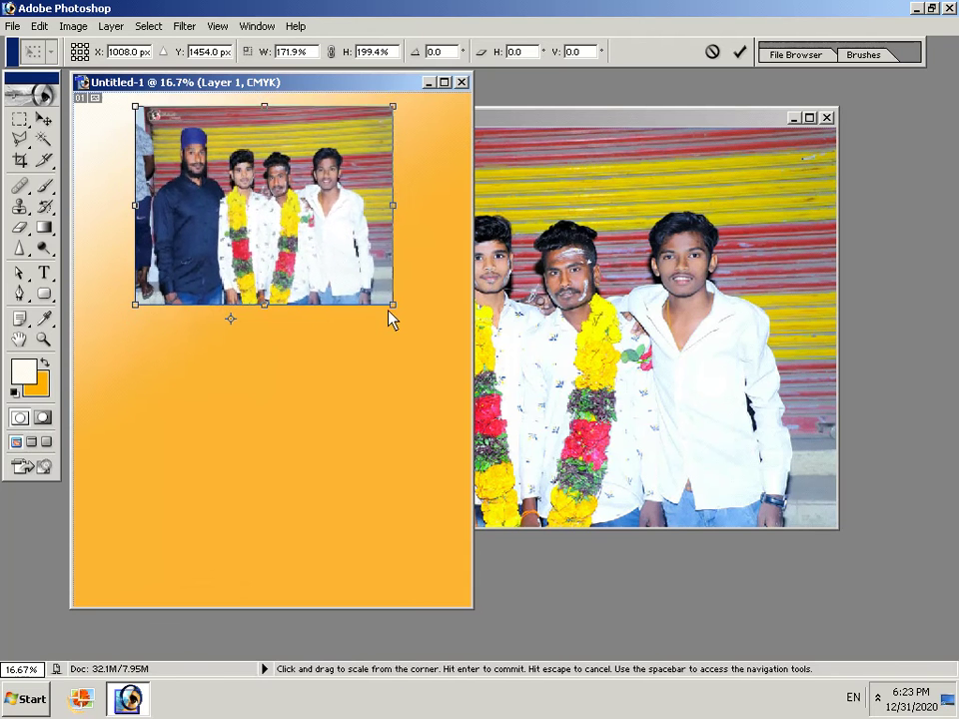
mouse_move(394, 309)
left_mouse_down()
mouse_move(427, 339)
mouse_move(387, 291)
left_mouse_up()
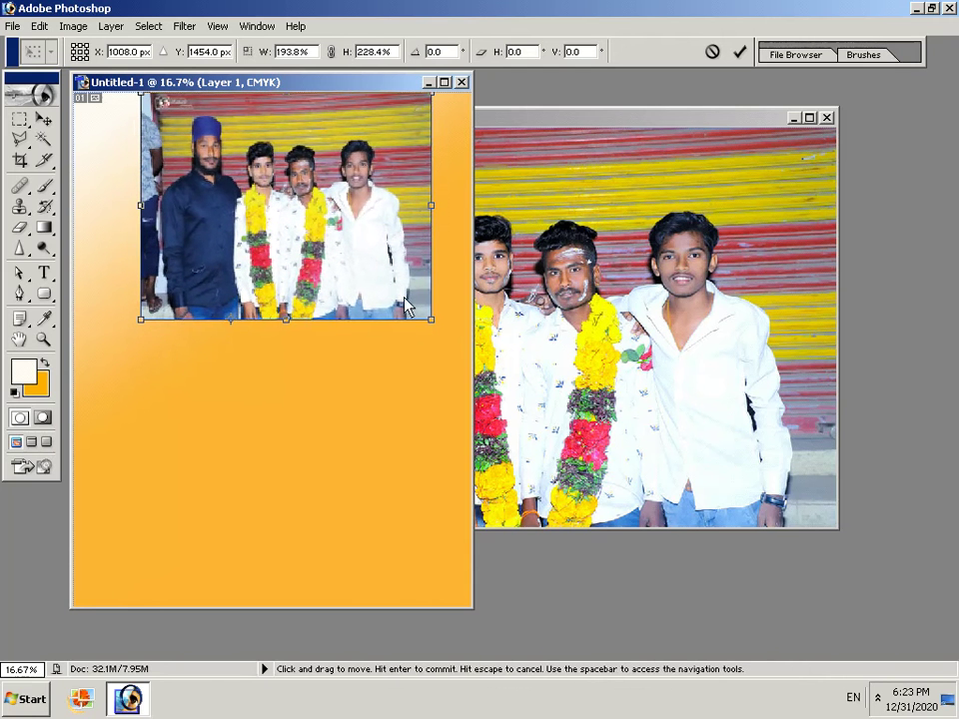
left_click_drag(430, 321, 433, 329)
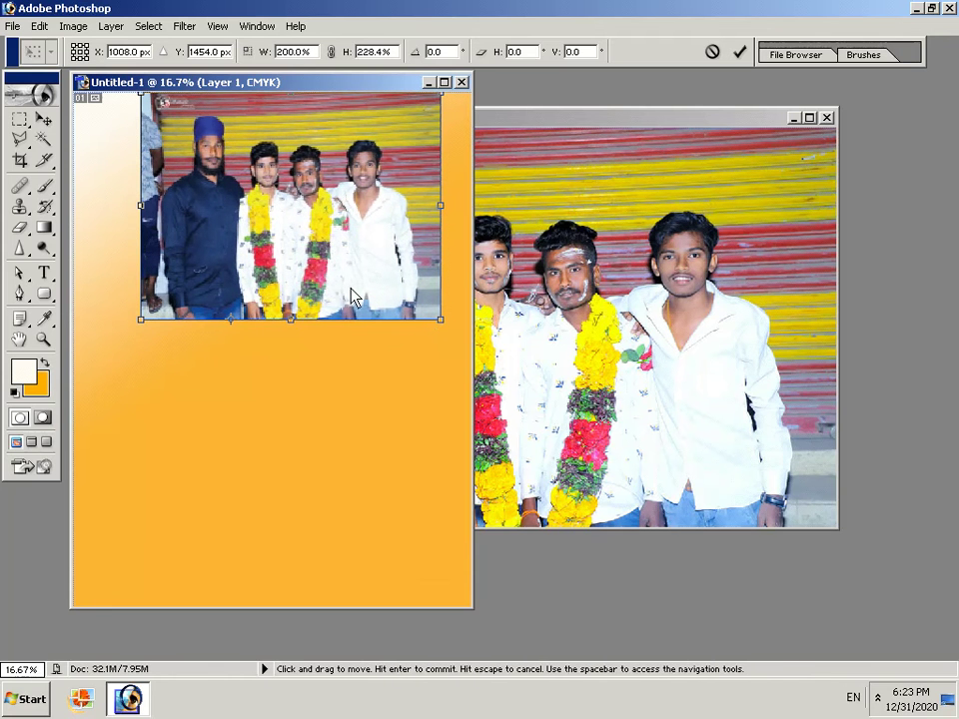
left_click_drag(143, 321, 133, 268)
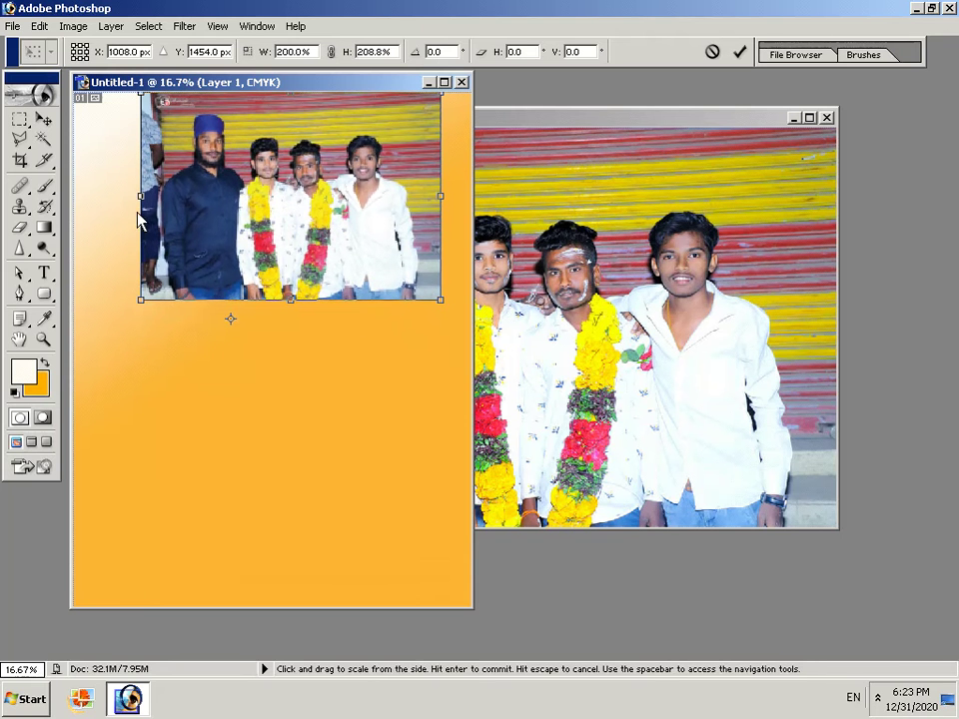
left_click_drag(139, 199, 129, 203)
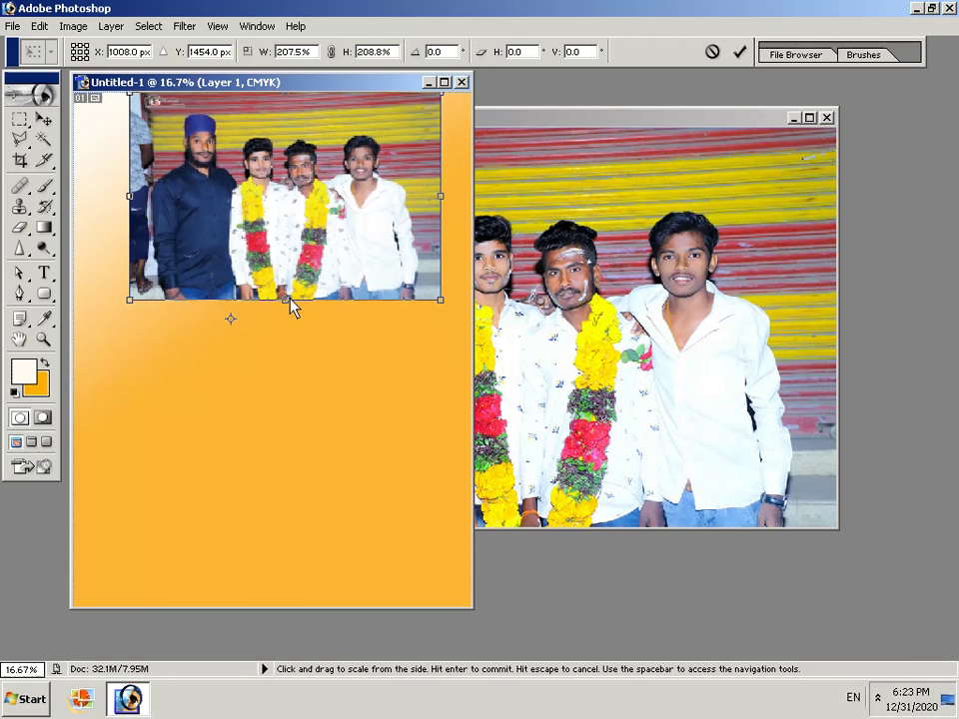
left_click_drag(289, 297, 300, 306)
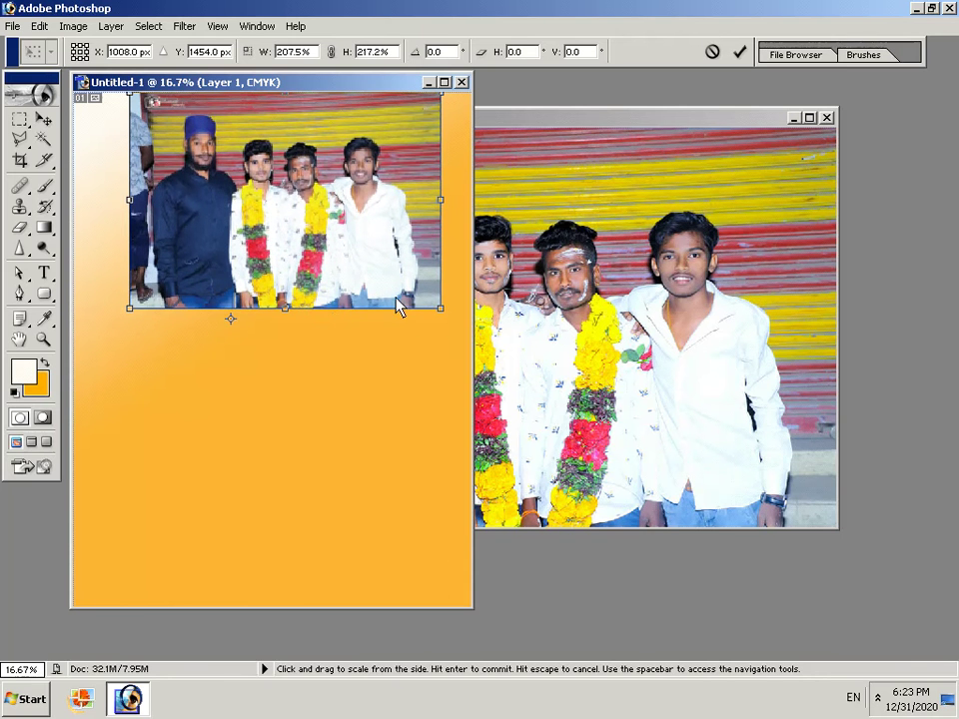
left_click_drag(445, 319, 462, 346)
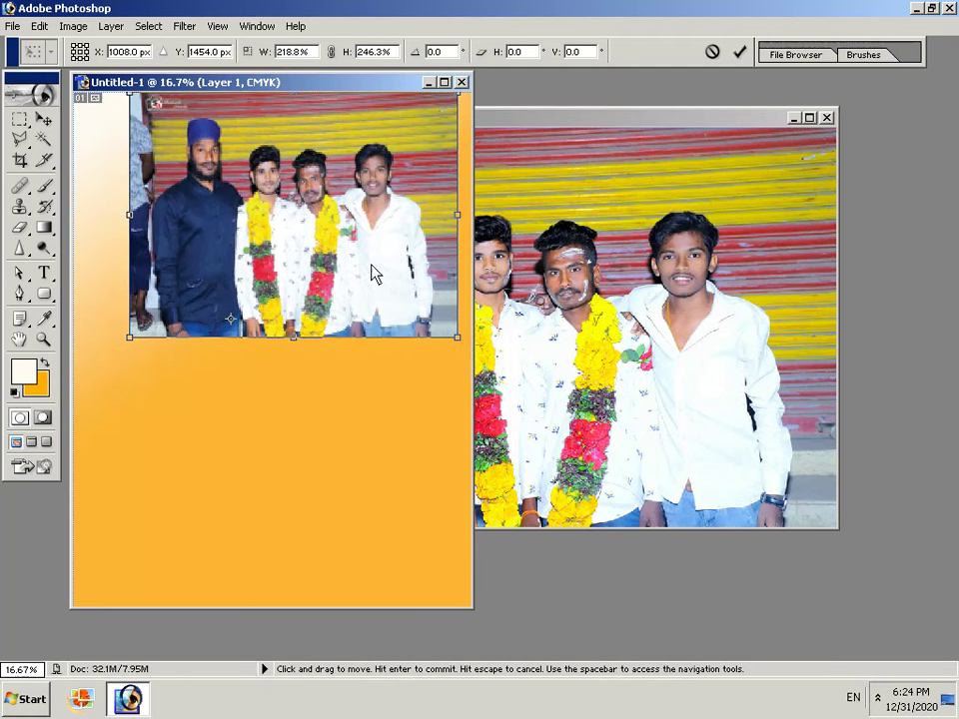
- Apply the transform and shift the photo toward the banner's left edge
left_click(44, 118)
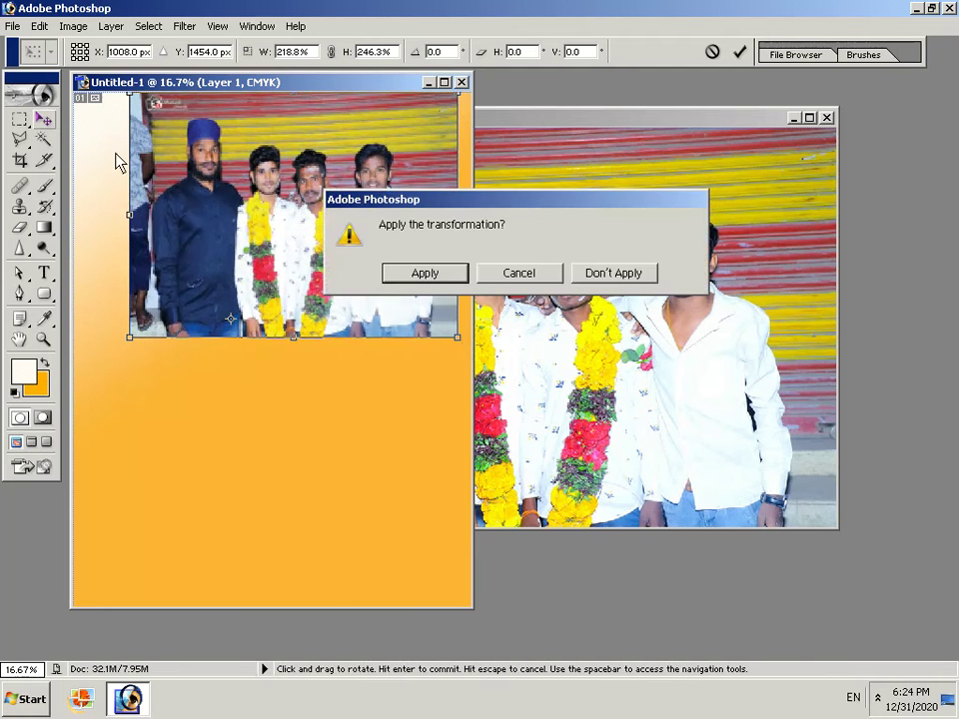
left_click(385, 274)
left_click_drag(372, 273, 349, 285)
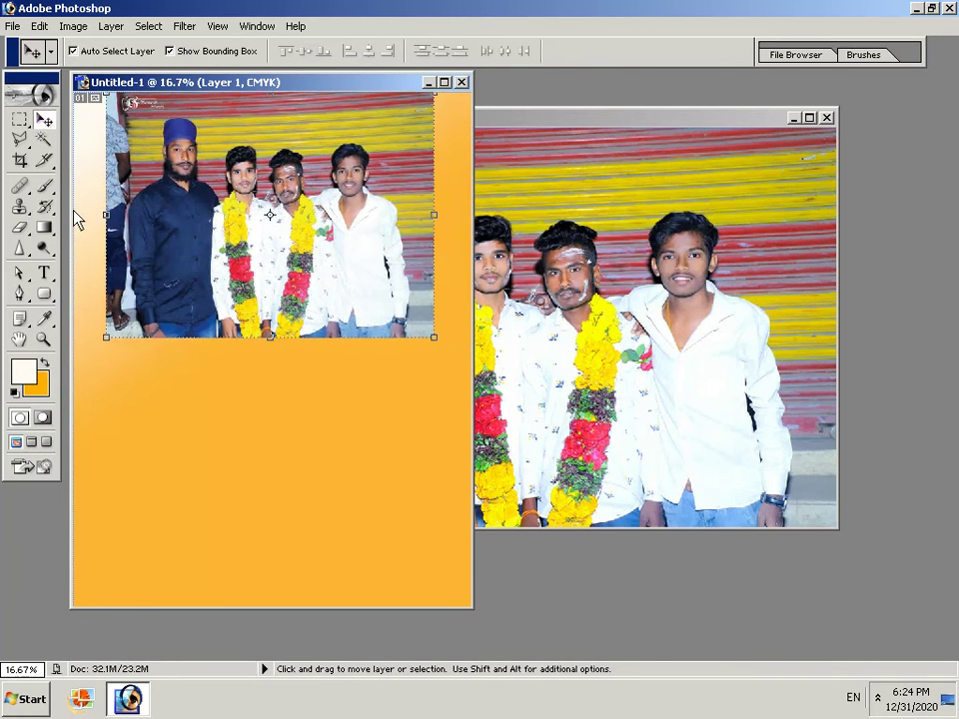
- Set up the Eraser with a 486 px Master Diameter at 56% opacity
left_click(22, 228)
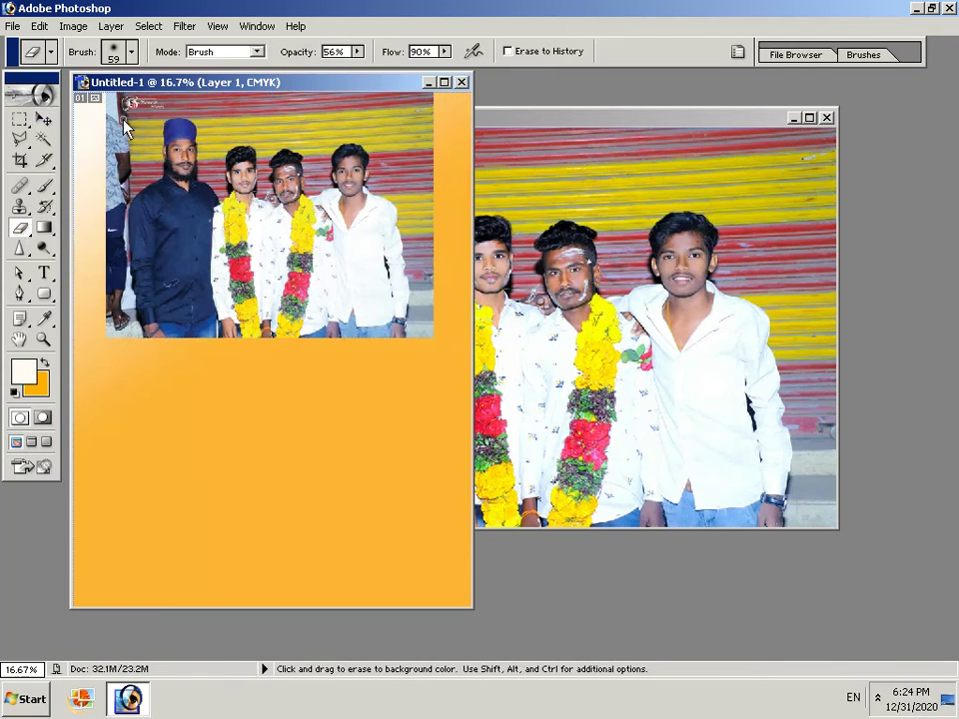
left_click(112, 51)
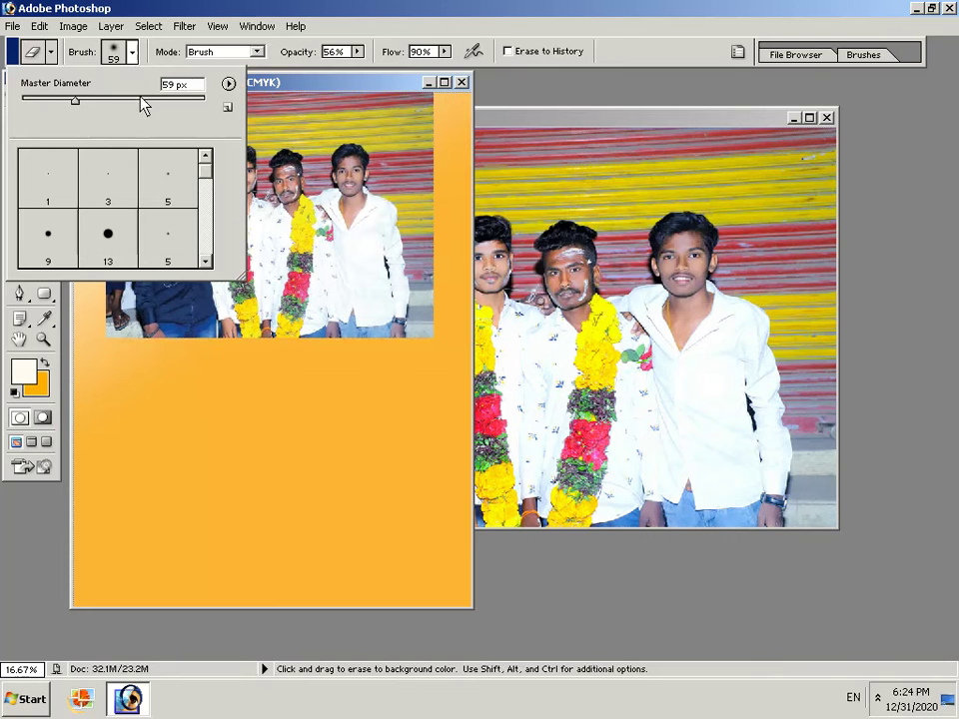
left_click(142, 99)
left_click_drag(142, 100, 146, 100)
left_click(179, 99)
left_click(186, 101)
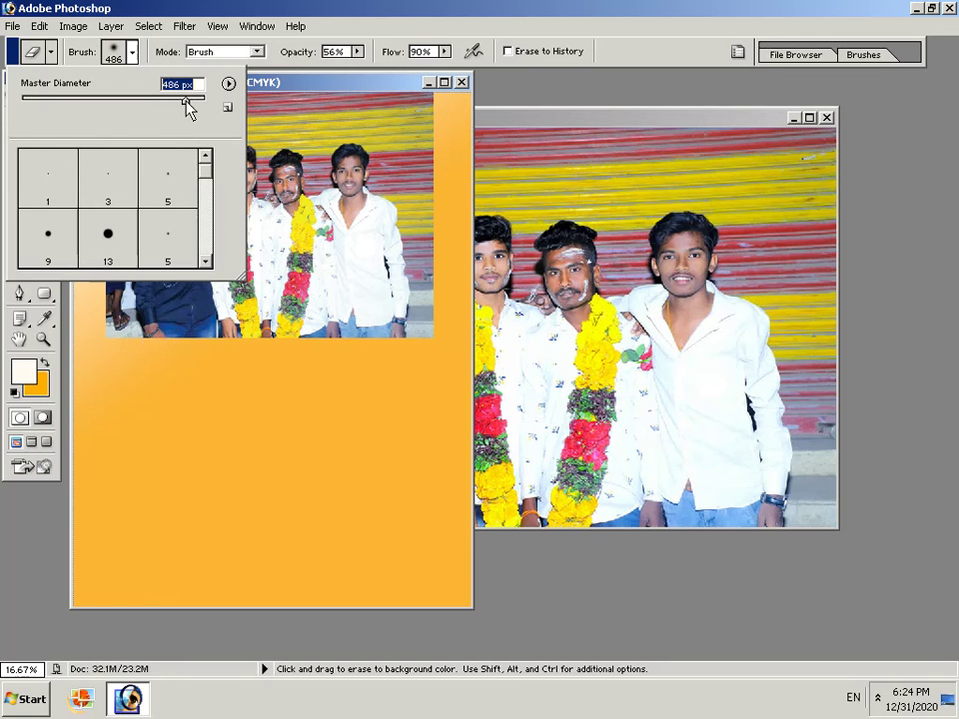
left_click(116, 346)
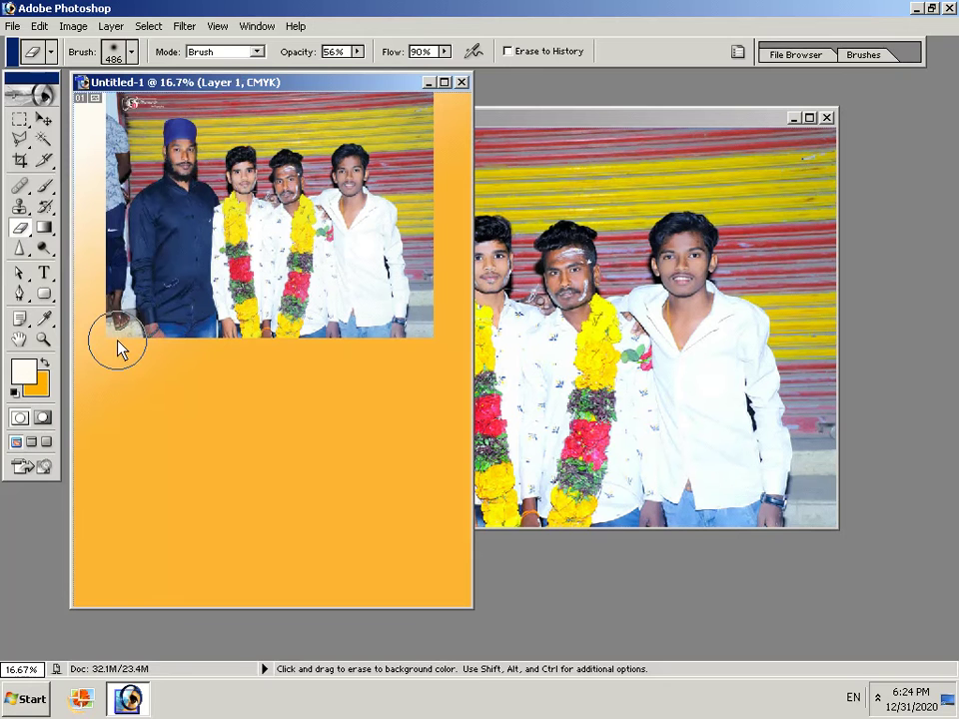
- Erase along the photo's lower-left edge so it fades into orange
left_click(115, 346)
left_click(138, 351)
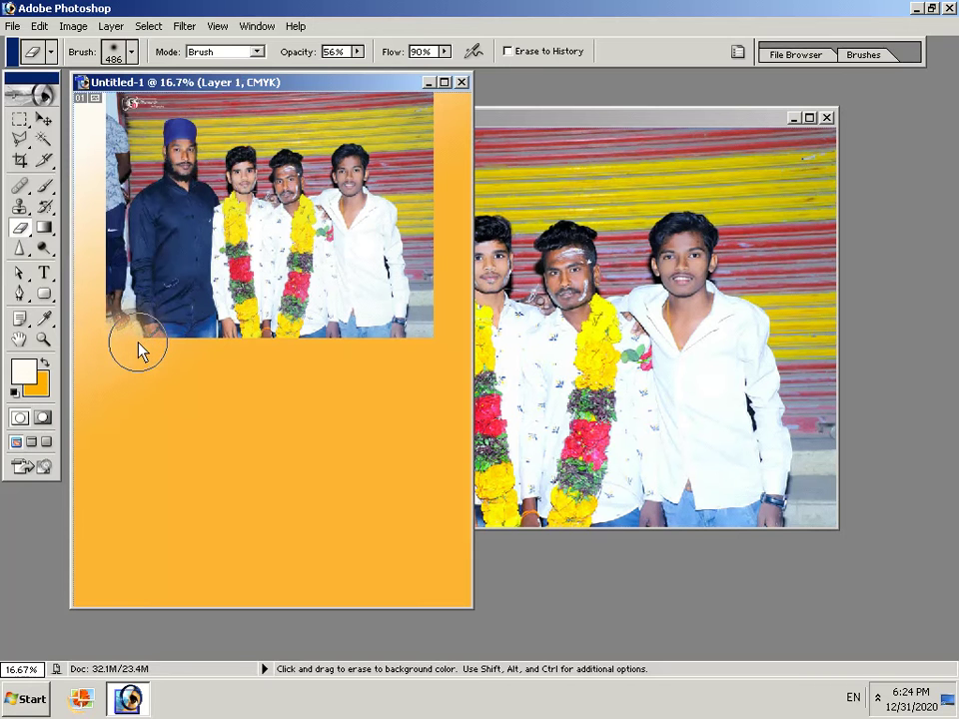
left_click(147, 352)
left_click(153, 350)
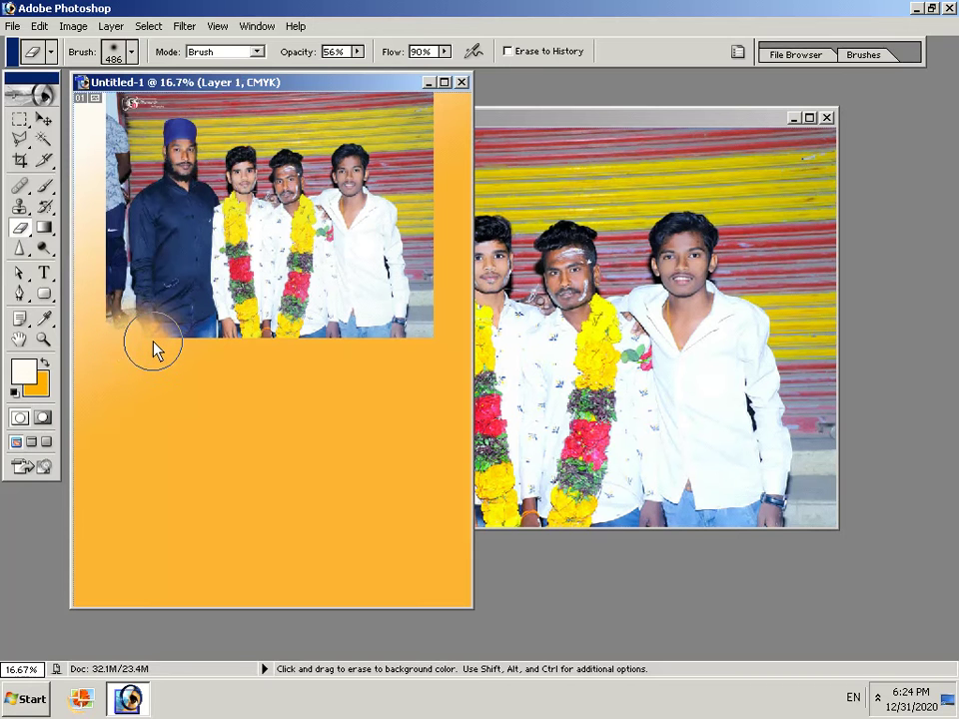
left_click(178, 347)
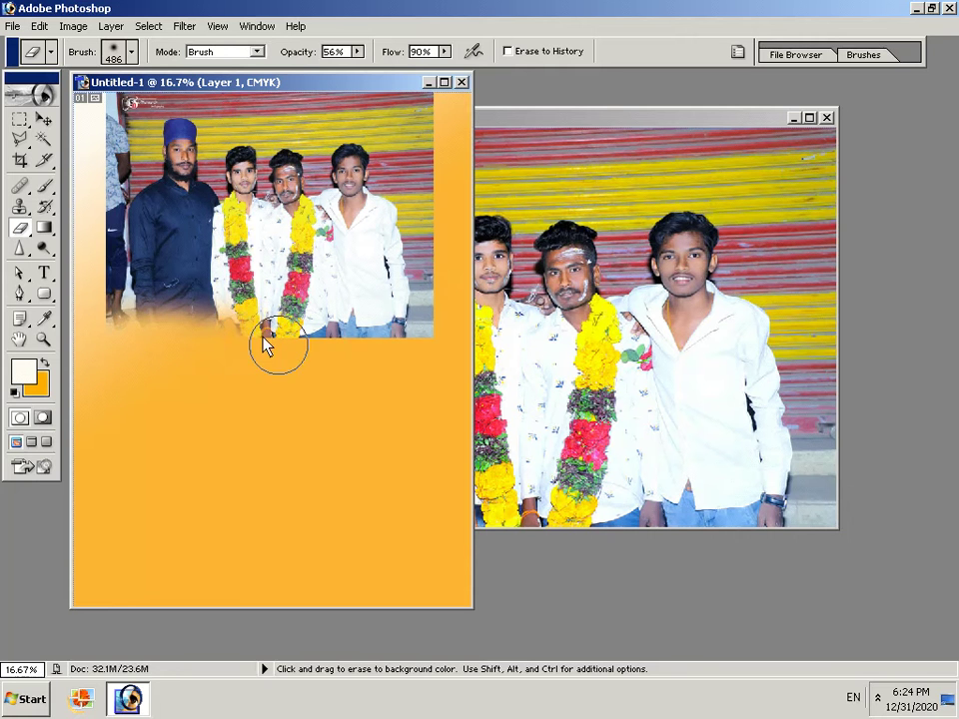
- Fade the photo's bottom edge, lower-right corner and right edge into the orange background
left_click_drag(273, 343, 264, 343)
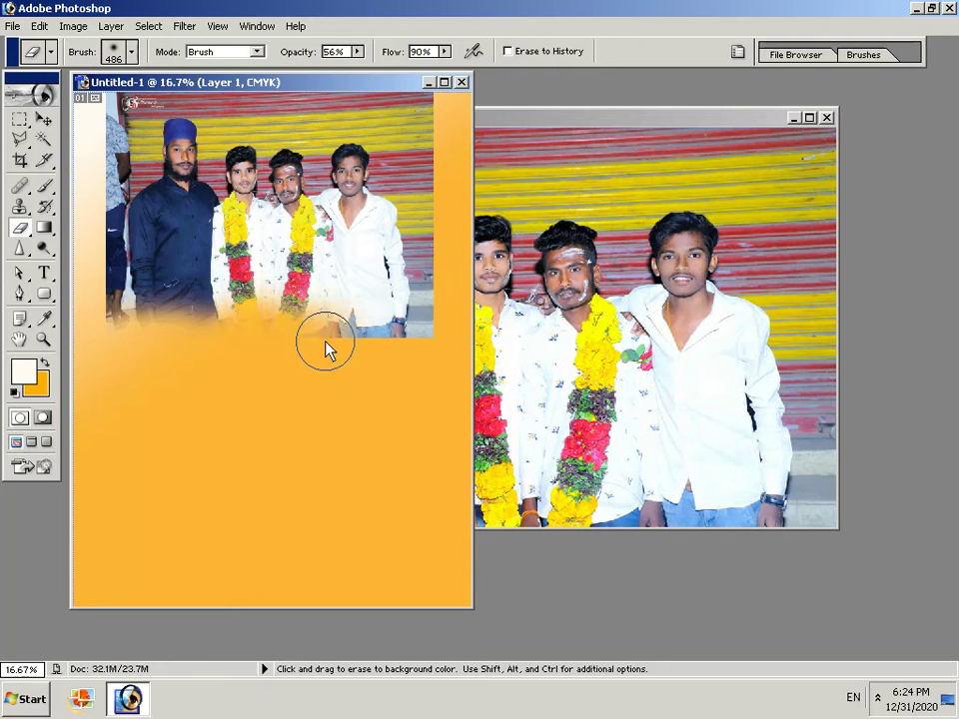
left_click_drag(326, 346, 388, 346)
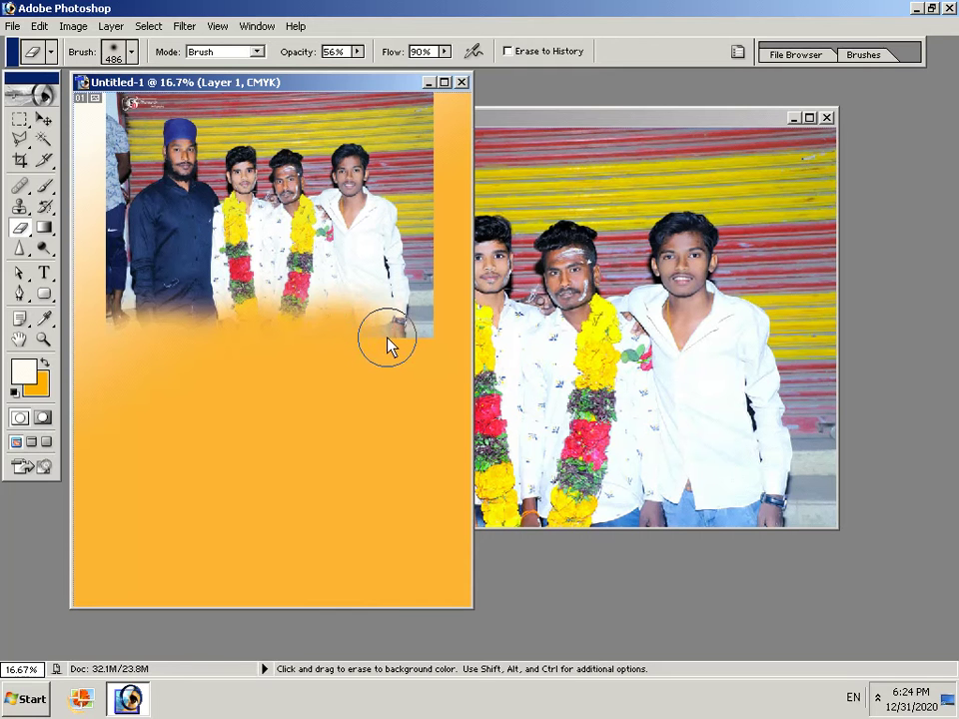
left_click_drag(392, 343, 446, 324)
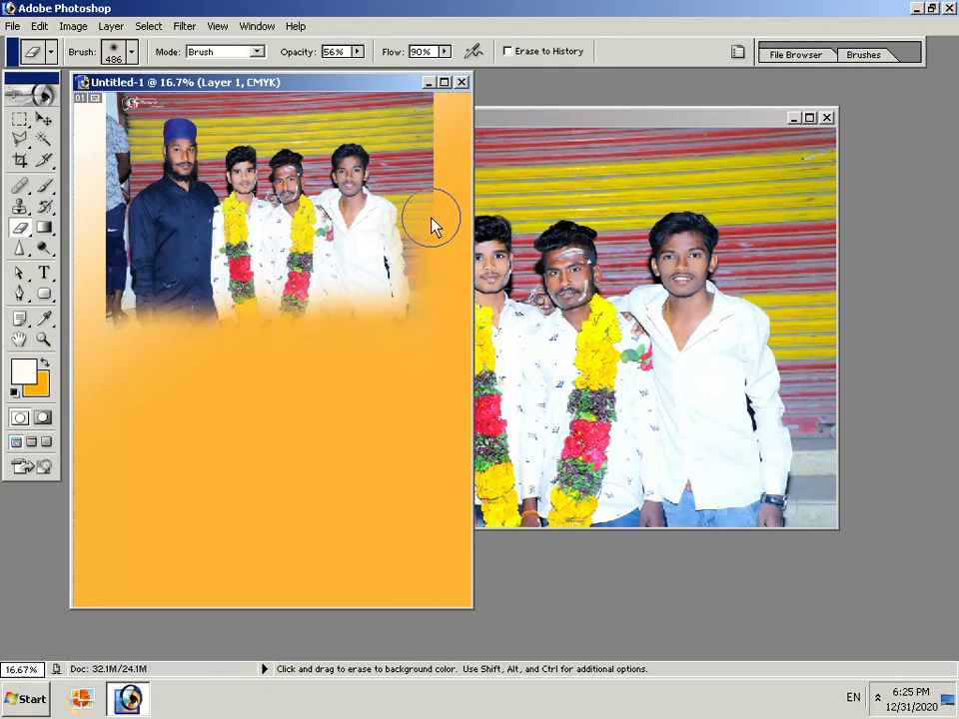
mouse_move(432, 233)
left_mouse_down()
mouse_move(437, 194)
mouse_move(421, 186)
left_mouse_up()
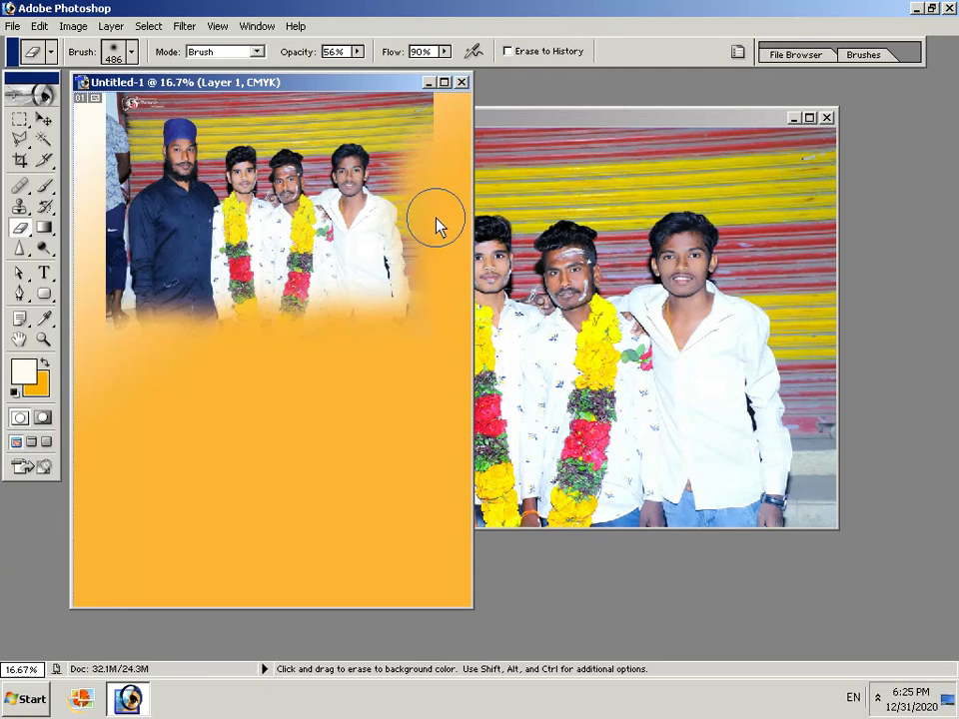
key("ctrl+minus")
key("ctrl+plus")
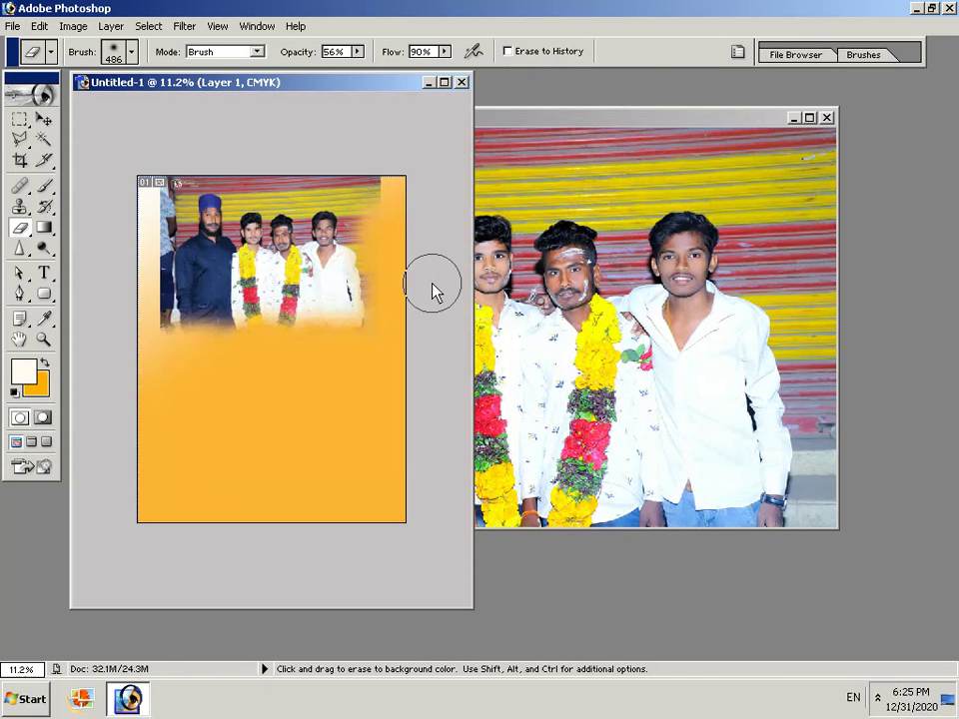
key("ctrl+plus")
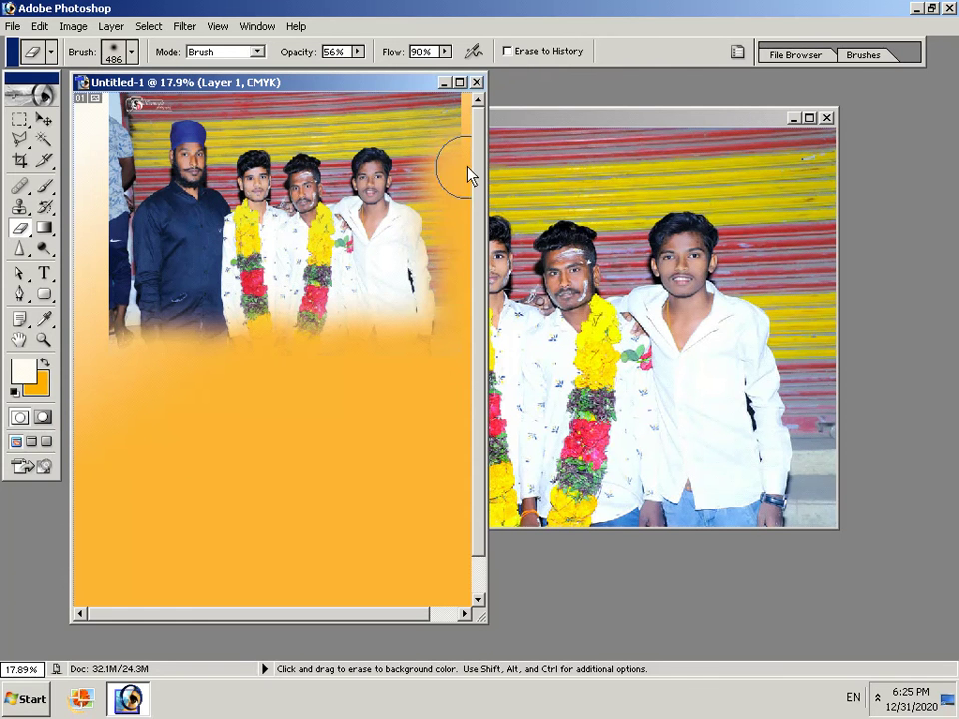
- Inspect the original group photo maximized, then restore its window and bring Untitled-1 back
left_click(444, 82)
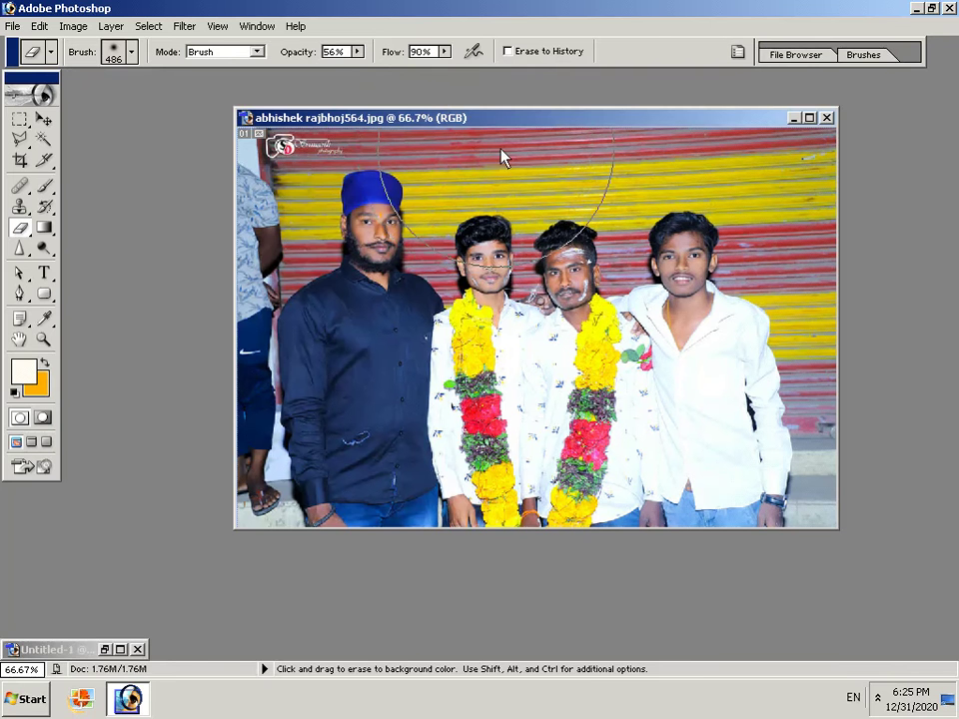
left_click(810, 118)
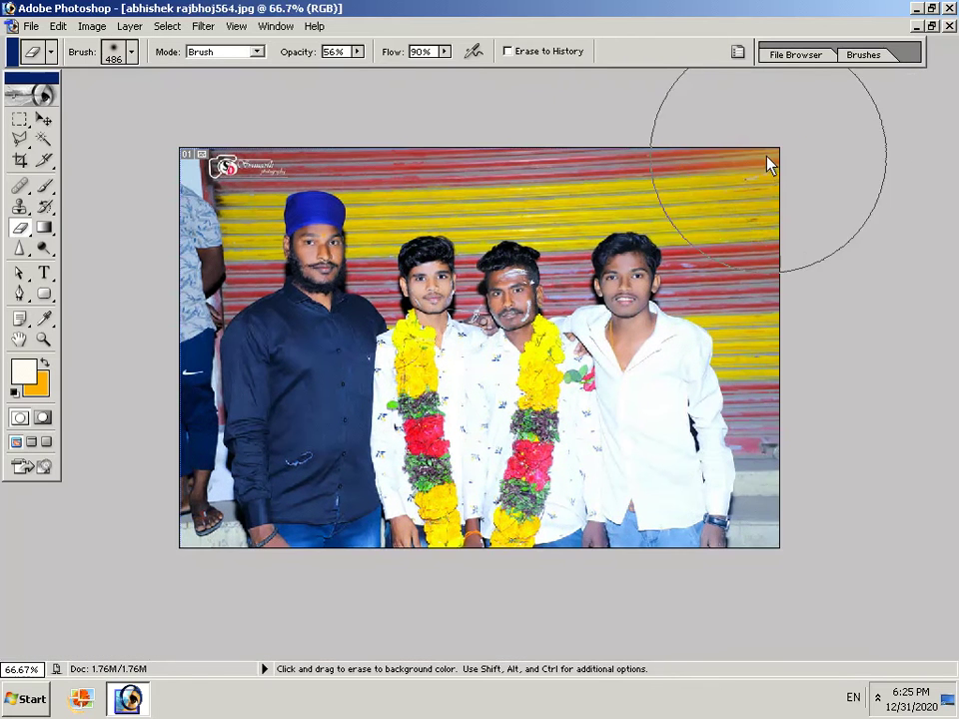
key("ctrl+0")
key("ctrl+minus")
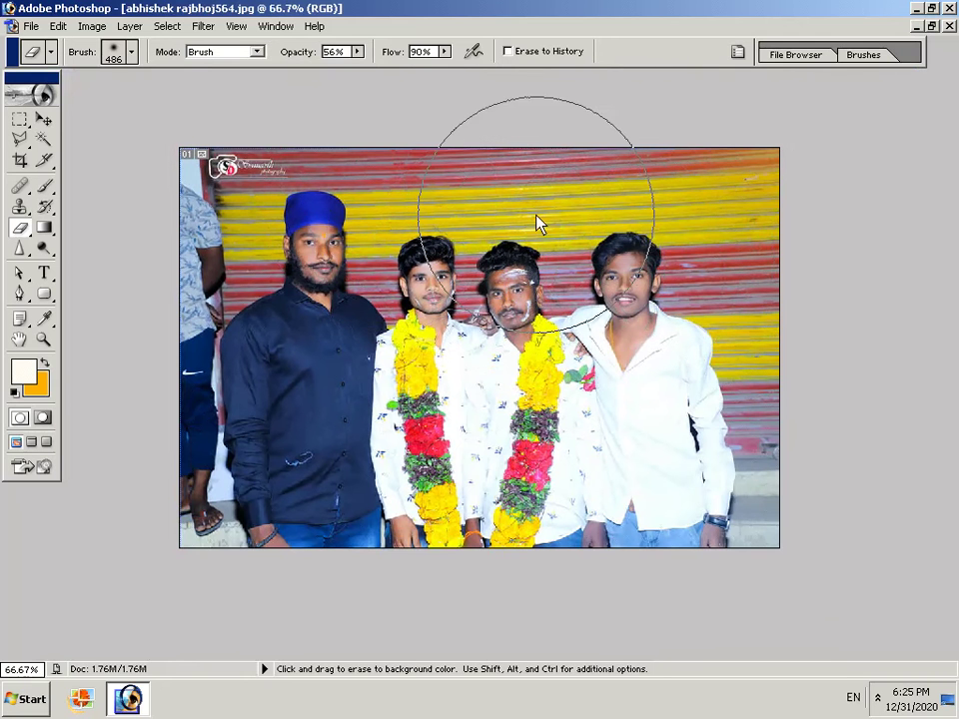
left_click(931, 26)
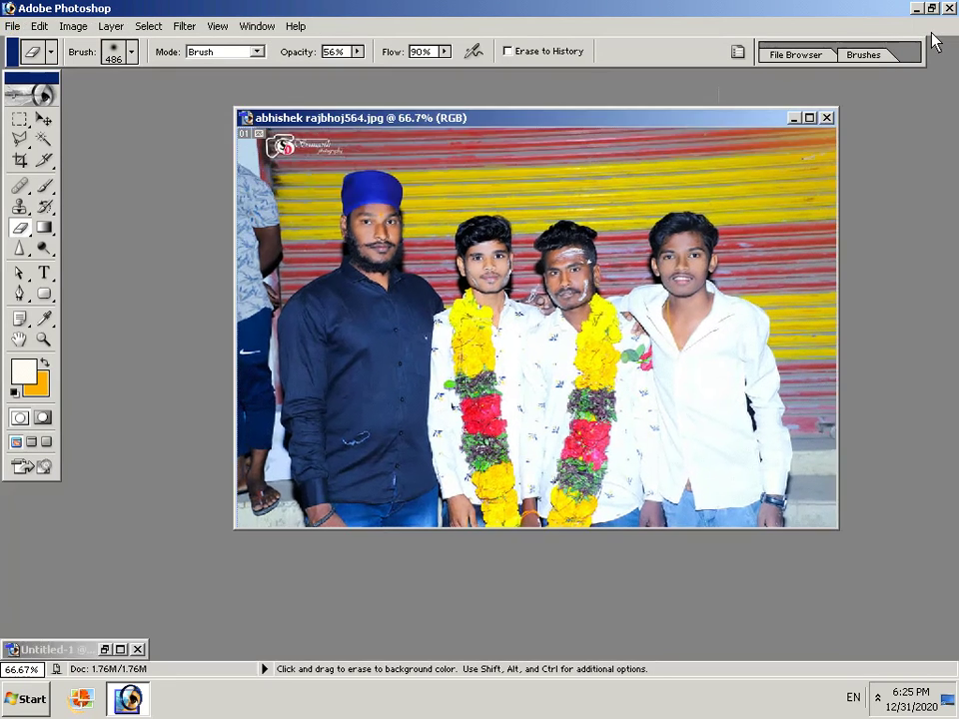
mouse_move(706, 121)
left_mouse_down()
mouse_move(728, 133)
mouse_move(849, 283)
mouse_move(720, 117)
left_mouse_up()
left_click(104, 650)
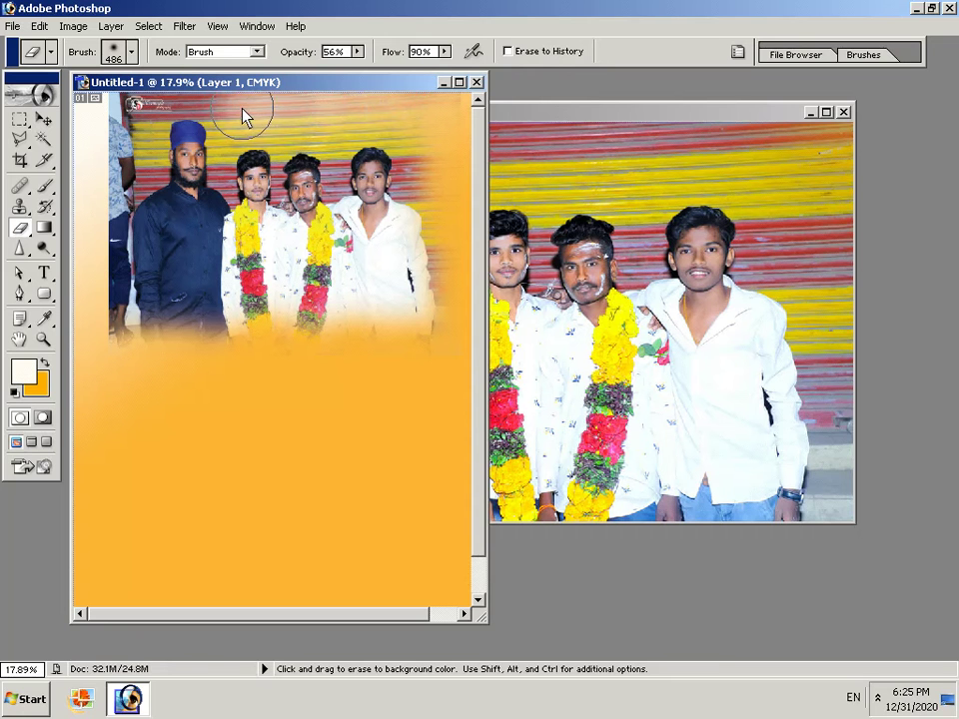
- Erase along the photo's top edge, top-left corner and left side for a soft vignette
left_click_drag(244, 116, 190, 96)
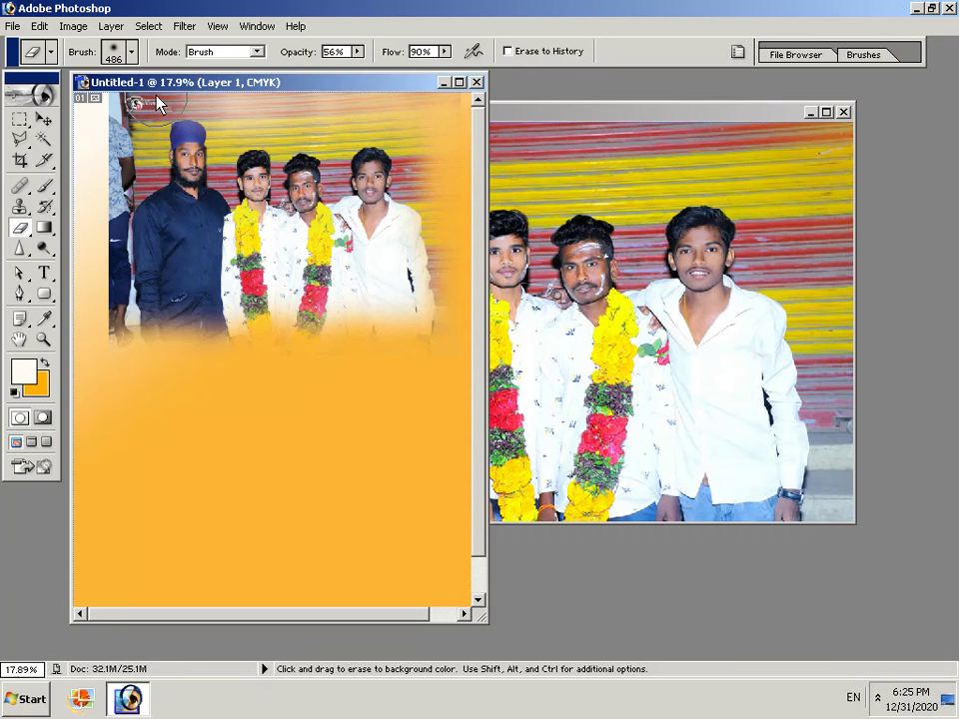
mouse_move(127, 110)
left_mouse_down()
mouse_move(102, 163)
mouse_move(105, 213)
mouse_move(88, 240)
mouse_move(100, 318)
mouse_move(65, 363)
left_mouse_up()
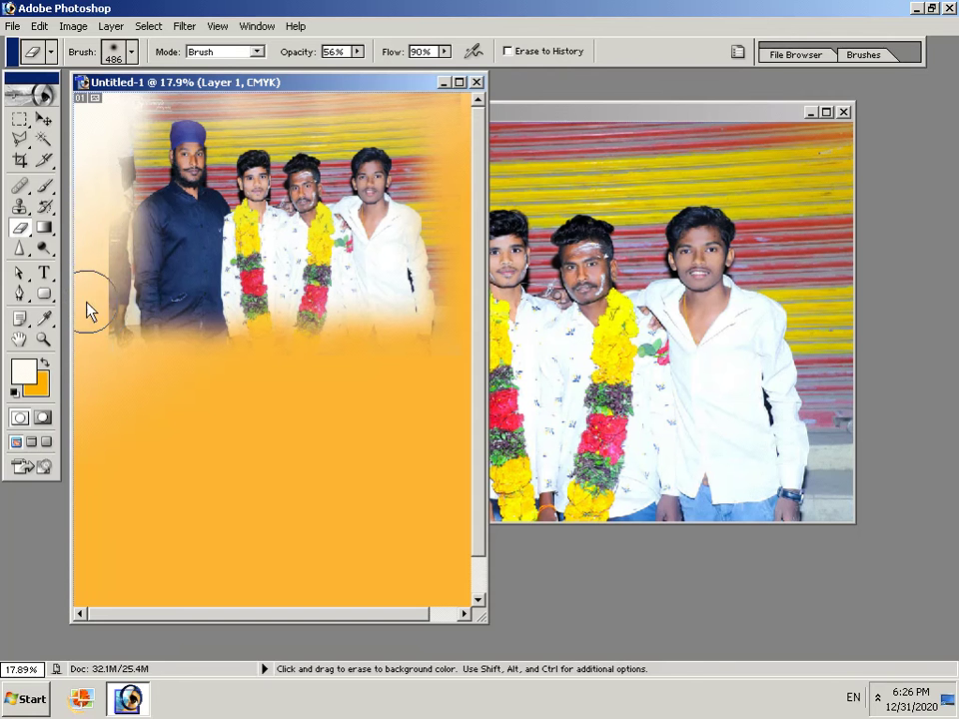
left_click_drag(95, 350, 70, 310)
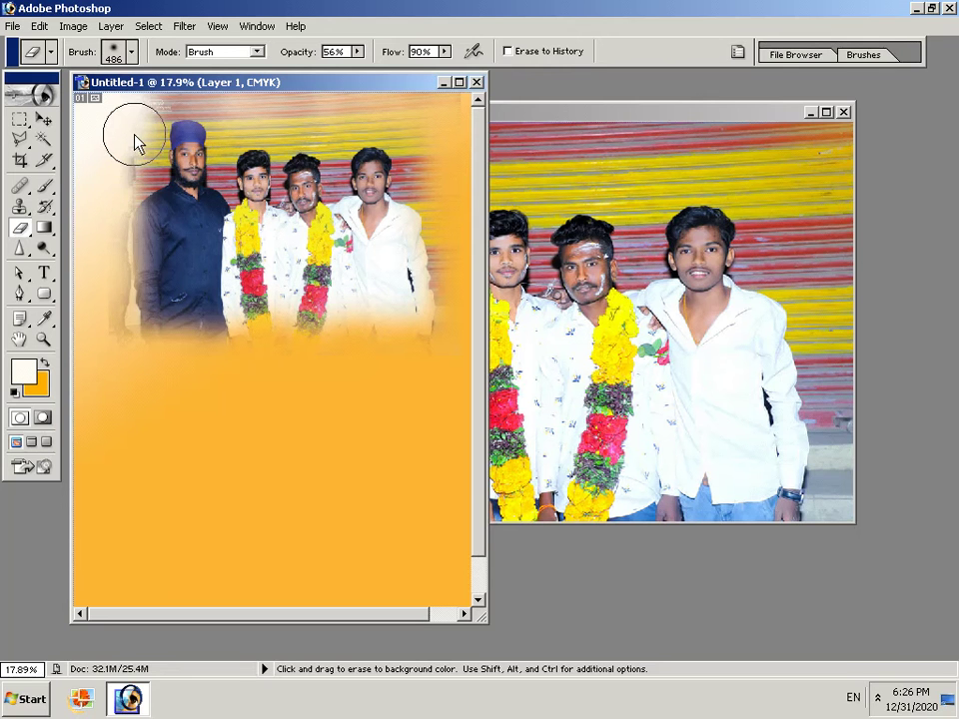
mouse_move(130, 148)
left_mouse_down()
mouse_move(105, 325)
mouse_move(93, 203)
mouse_move(416, 316)
left_mouse_up()
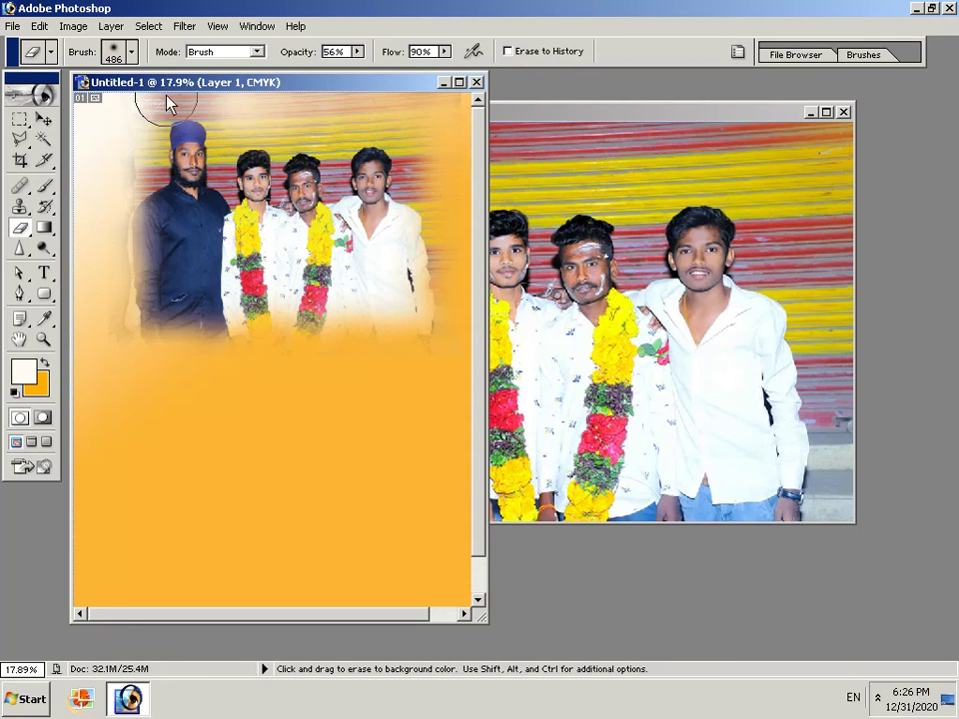
left_click_drag(180, 87, 185, 90)
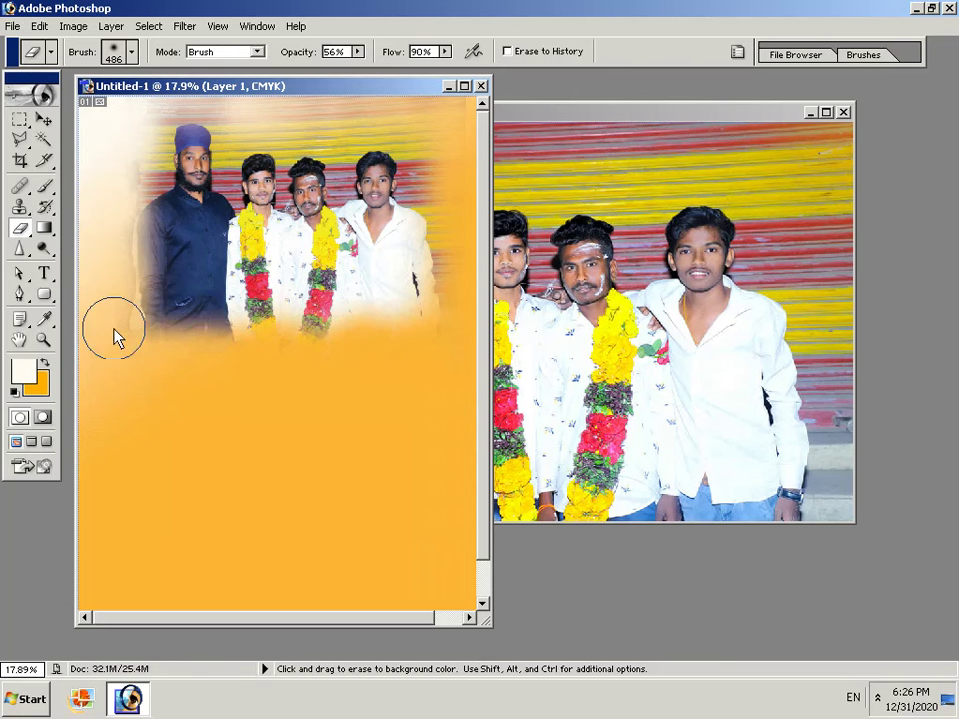
left_click(48, 118)
- Open the blue-background portrait vinayak 46982.jpg from the D: drive
left_click(13, 26)
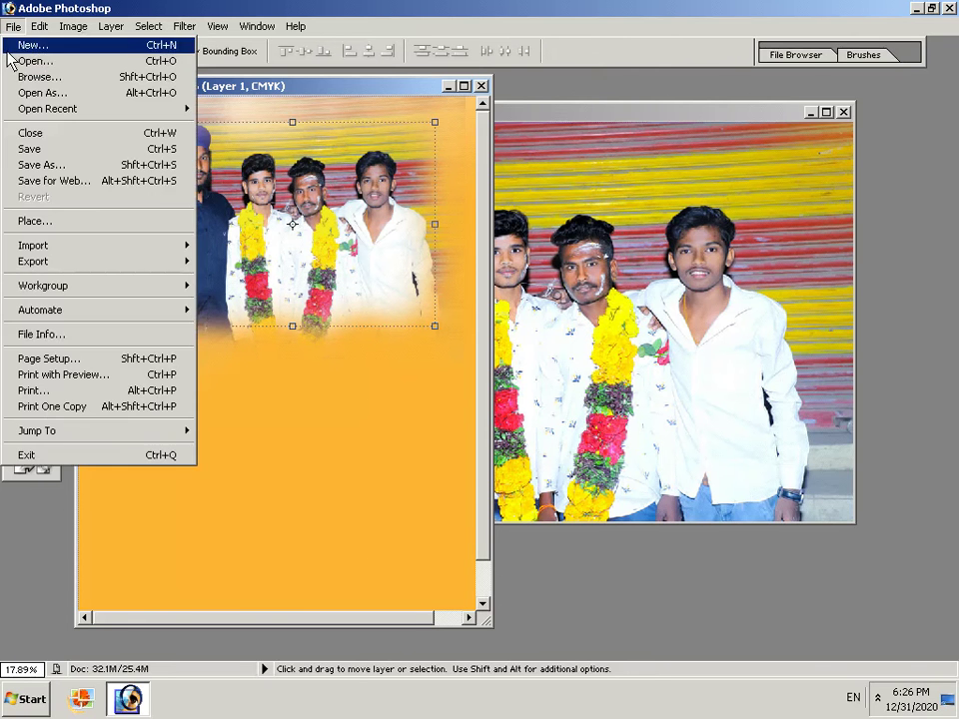
left_click(12, 61)
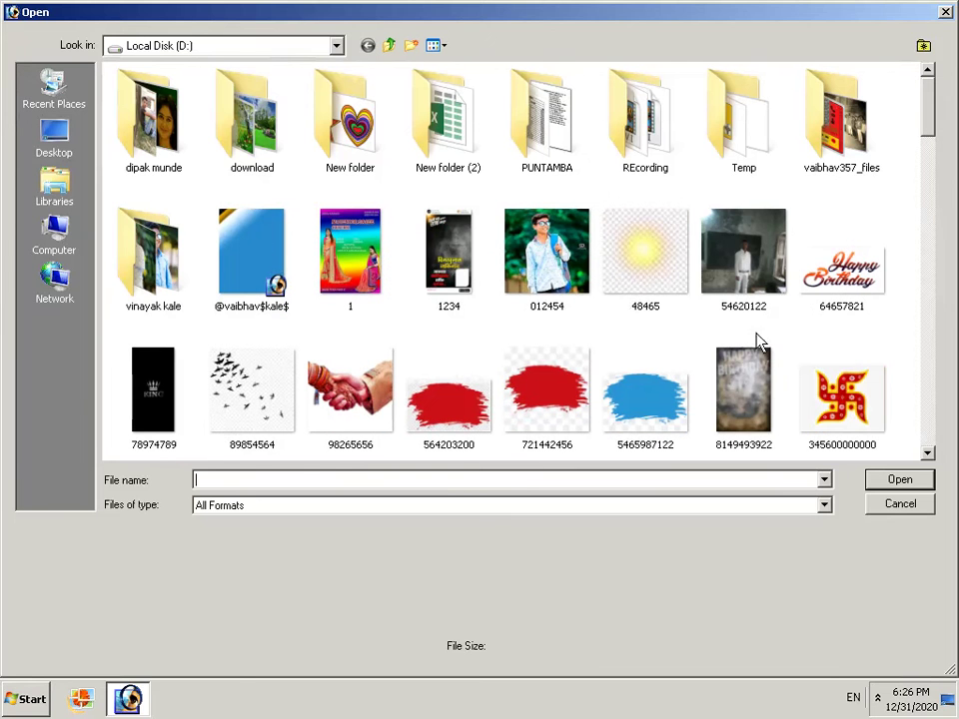
left_click(929, 454)
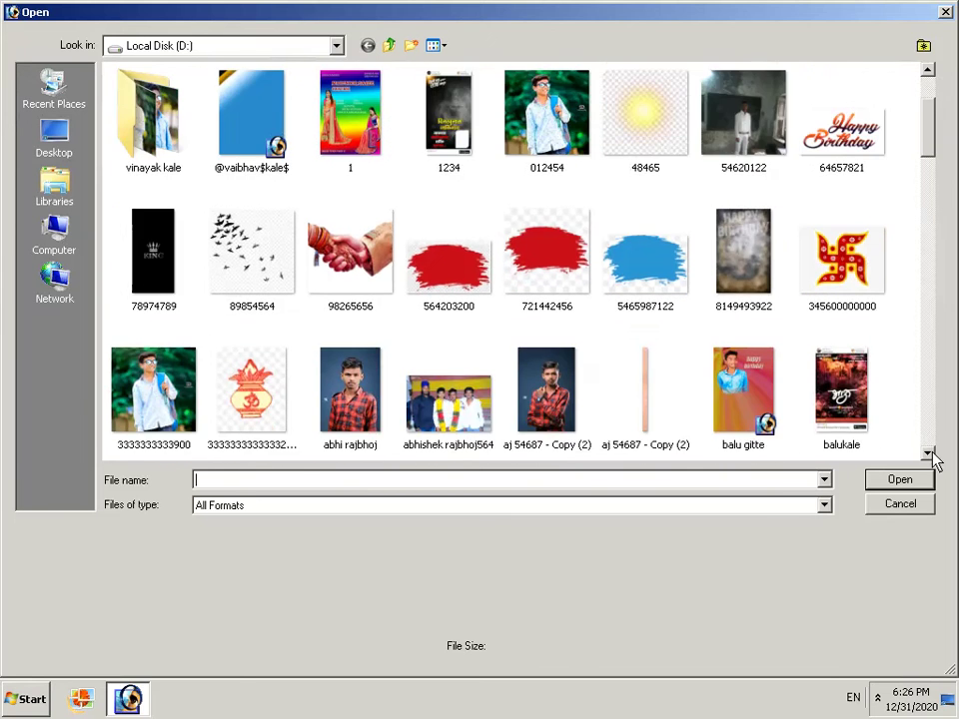
left_click(928, 455)
scroll(928, 455, "down", 2)
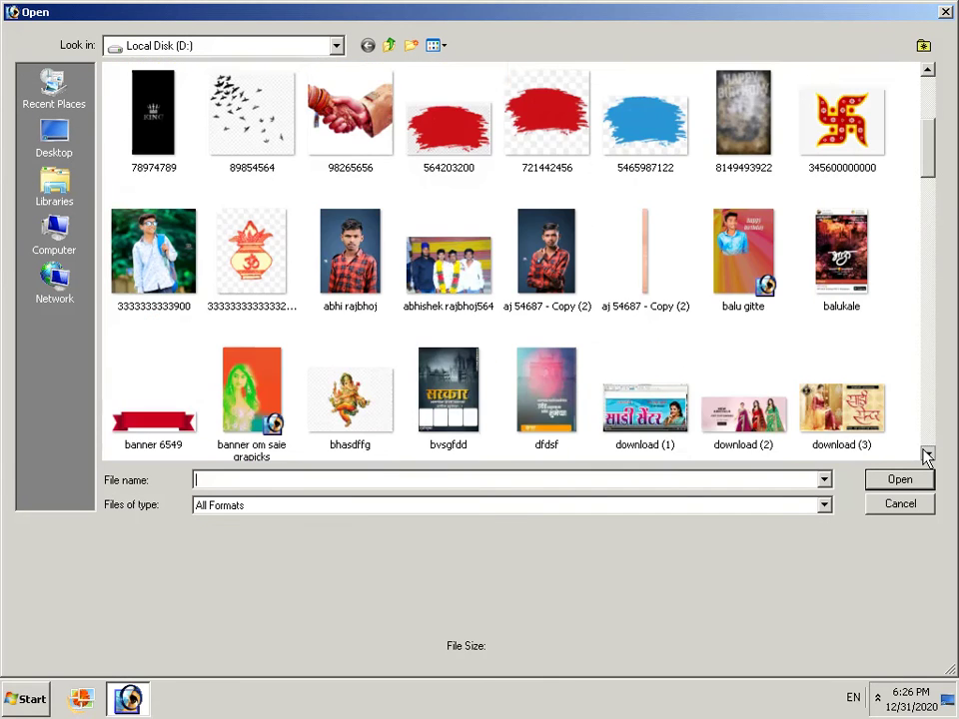
scroll(928, 455, "down", 4)
scroll(929, 456, "down", 4)
scroll(928, 455, "down", 1)
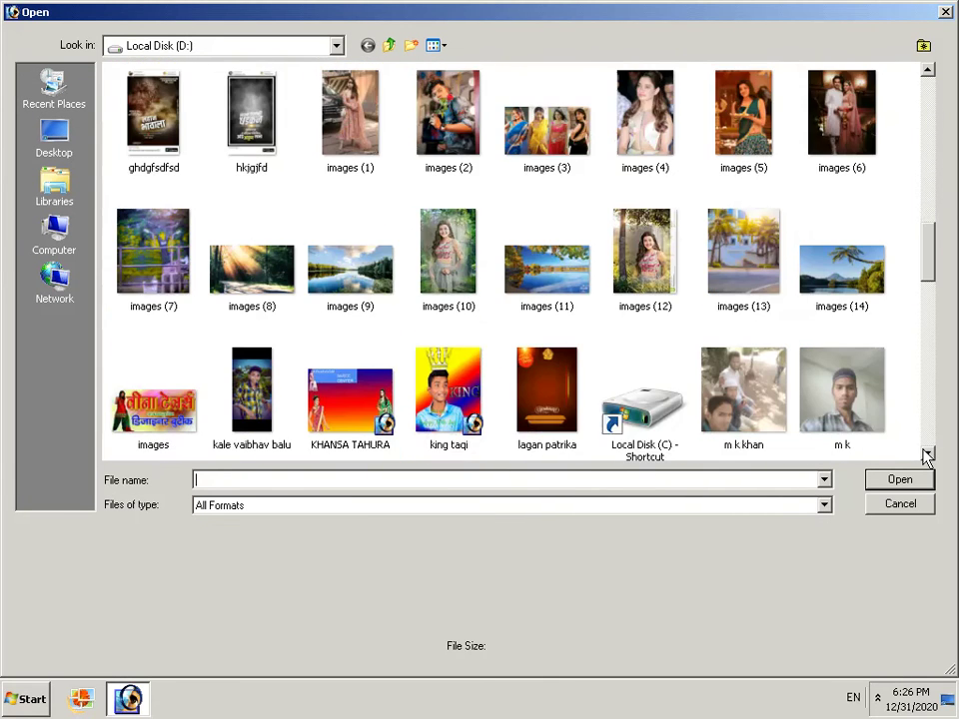
scroll(928, 455, "down", 2)
scroll(928, 456, "down", 1)
scroll(928, 455, "down", 2)
scroll(928, 456, "down", 5)
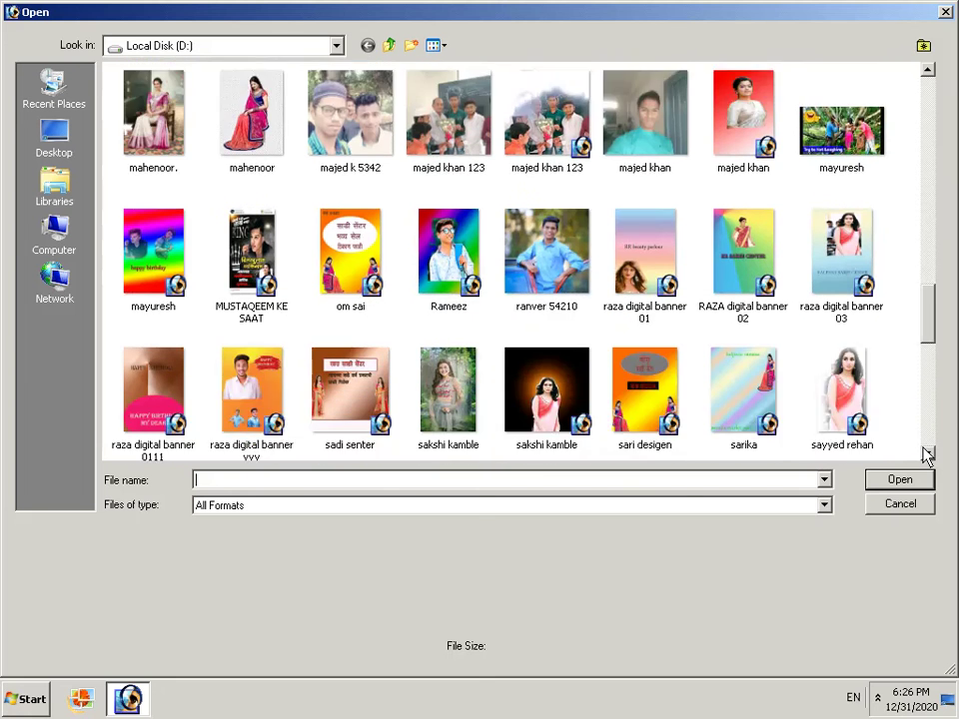
scroll(928, 455, "down", 1)
scroll(928, 455, "down", 1)
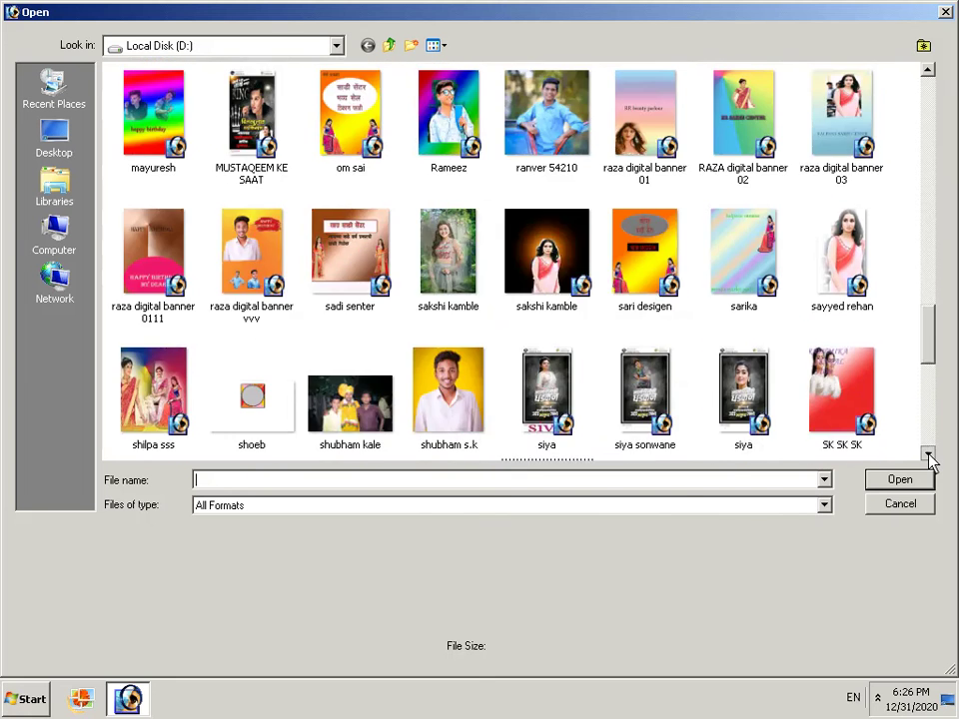
scroll(928, 455, "down", 1)
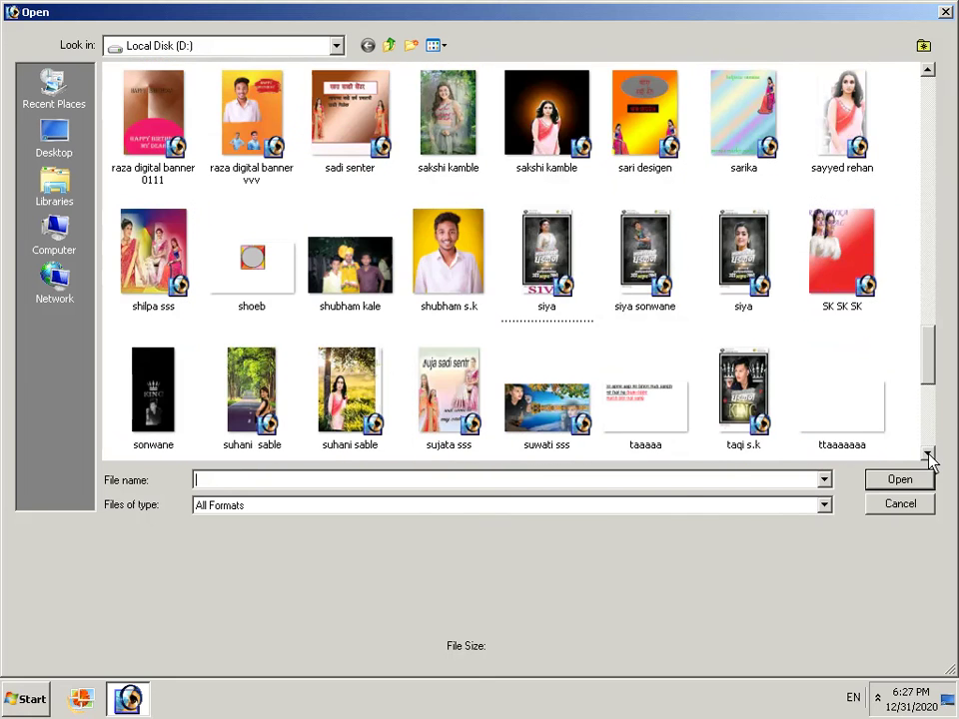
scroll(928, 456, "down", 1)
scroll(928, 456, "down", 1)
scroll(928, 455, "down", 1)
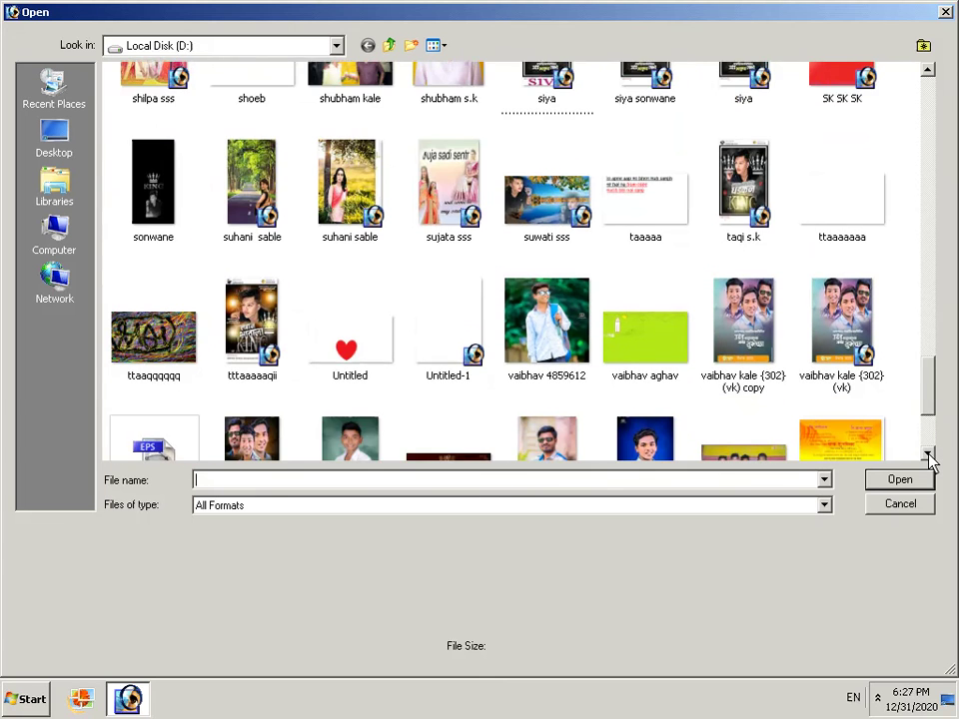
scroll(928, 456, "down", 1)
scroll(928, 455, "down", 1)
scroll(928, 456, "down", 1)
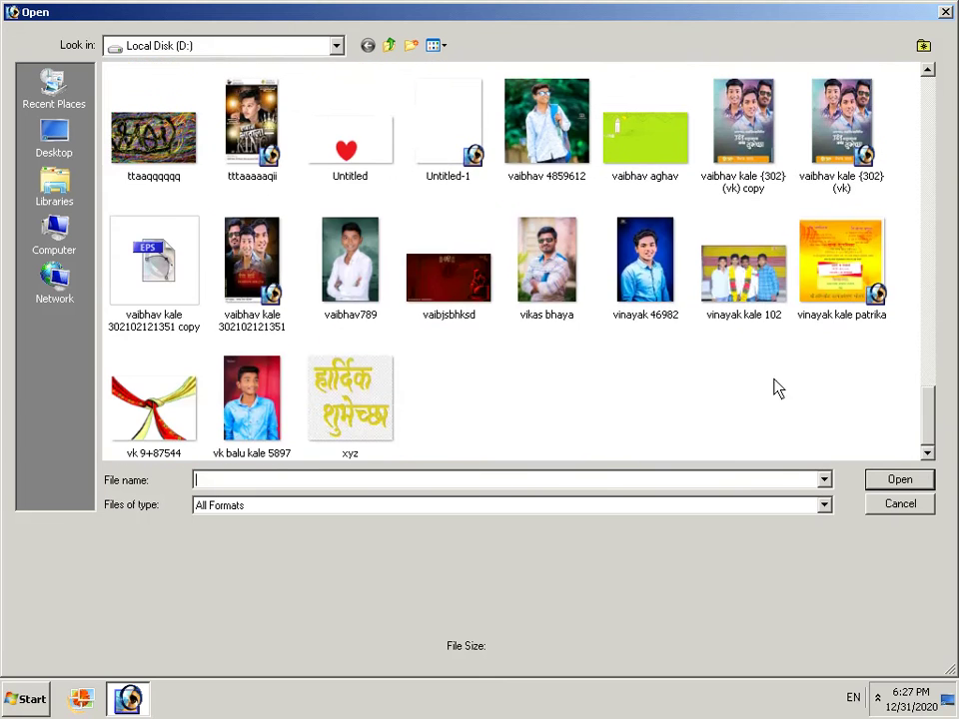
left_click(632, 283)
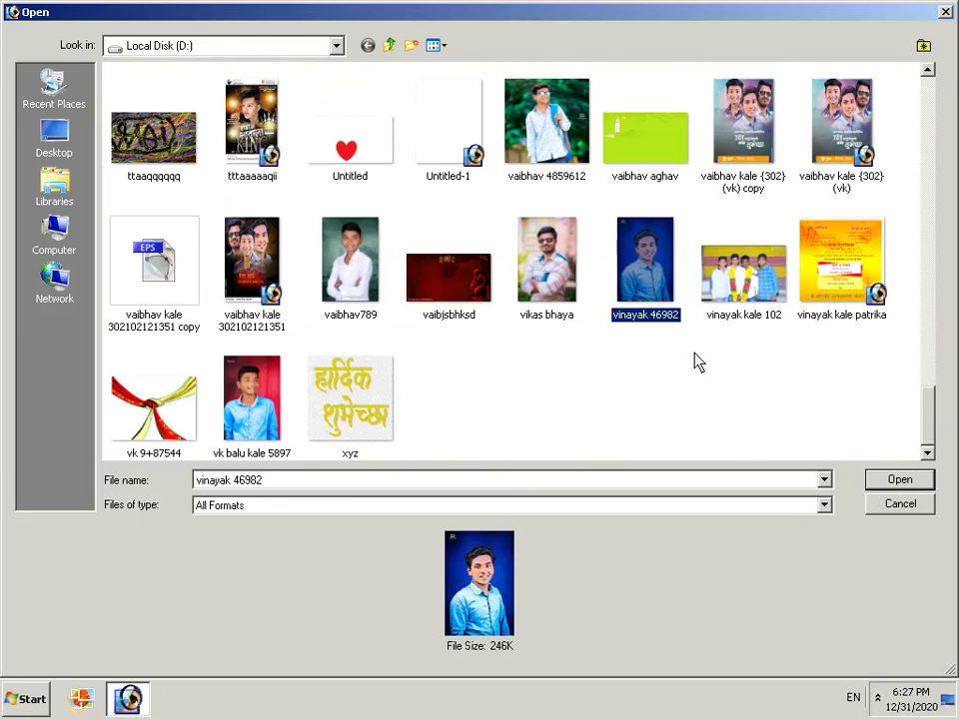
left_click(928, 481)
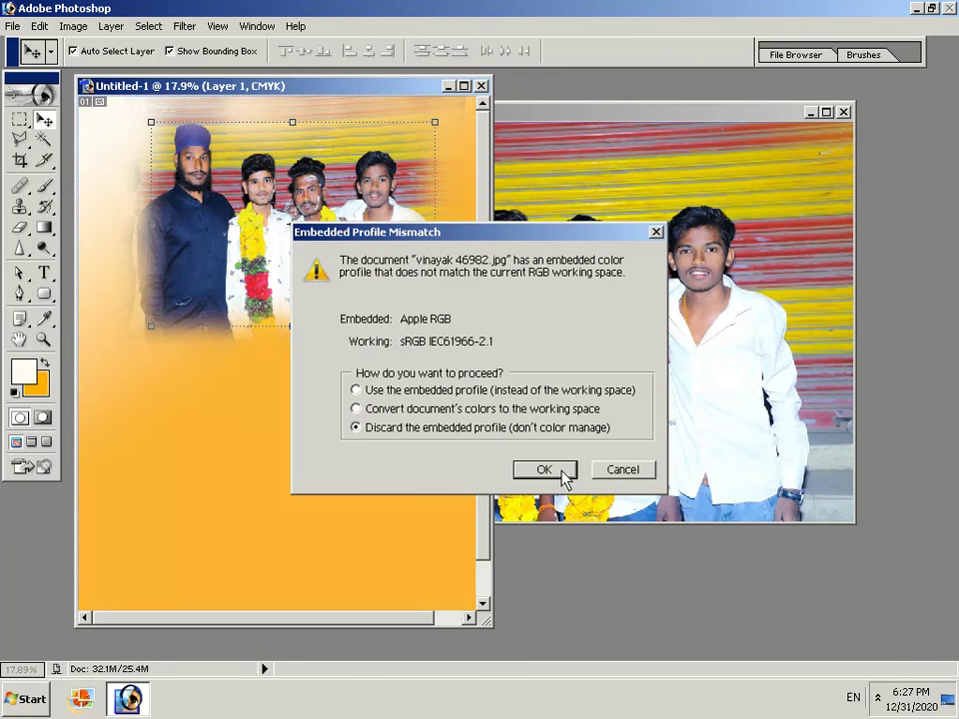
- Open vinayak 46982.jpg without its colour profile and polygon-lasso around the blue-shirted young man
left_click(562, 473)
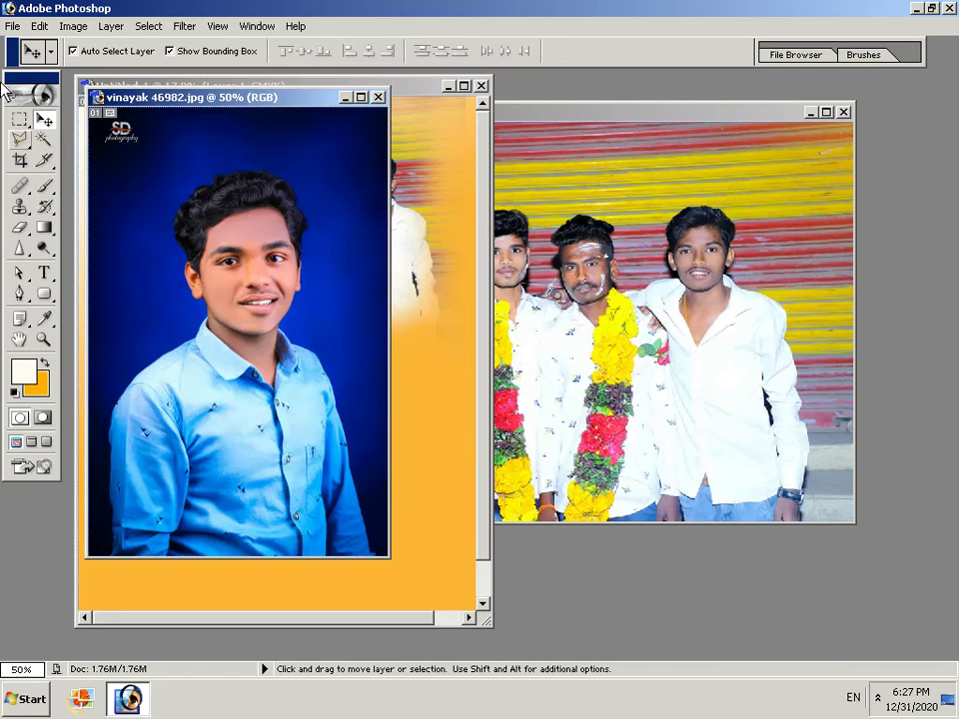
left_click_drag(19, 140, 62, 157)
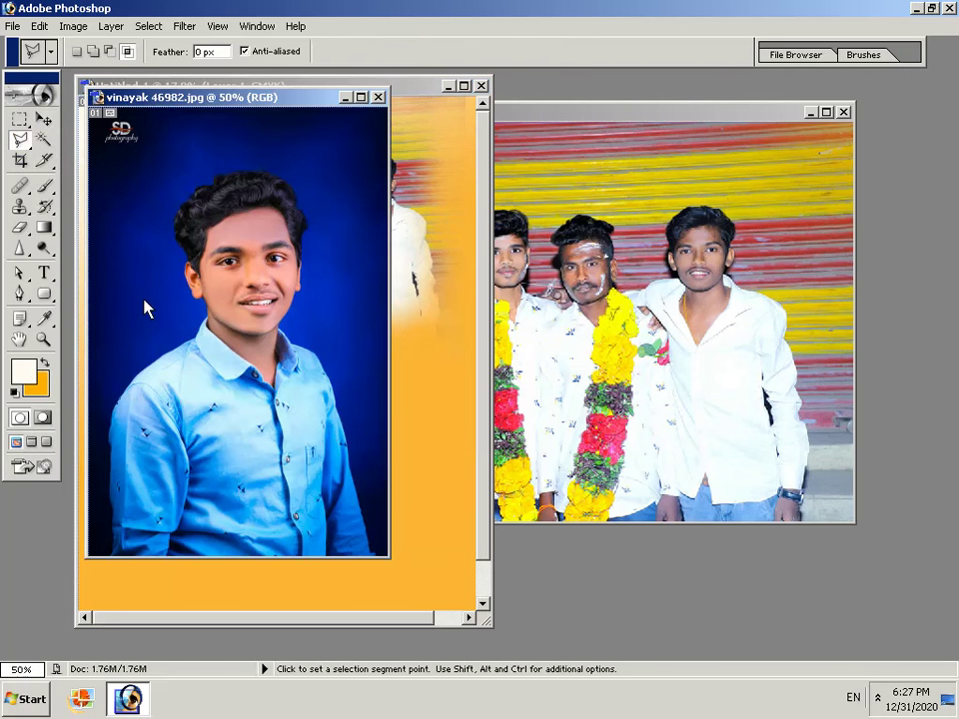
scroll(150, 336, "up", 1)
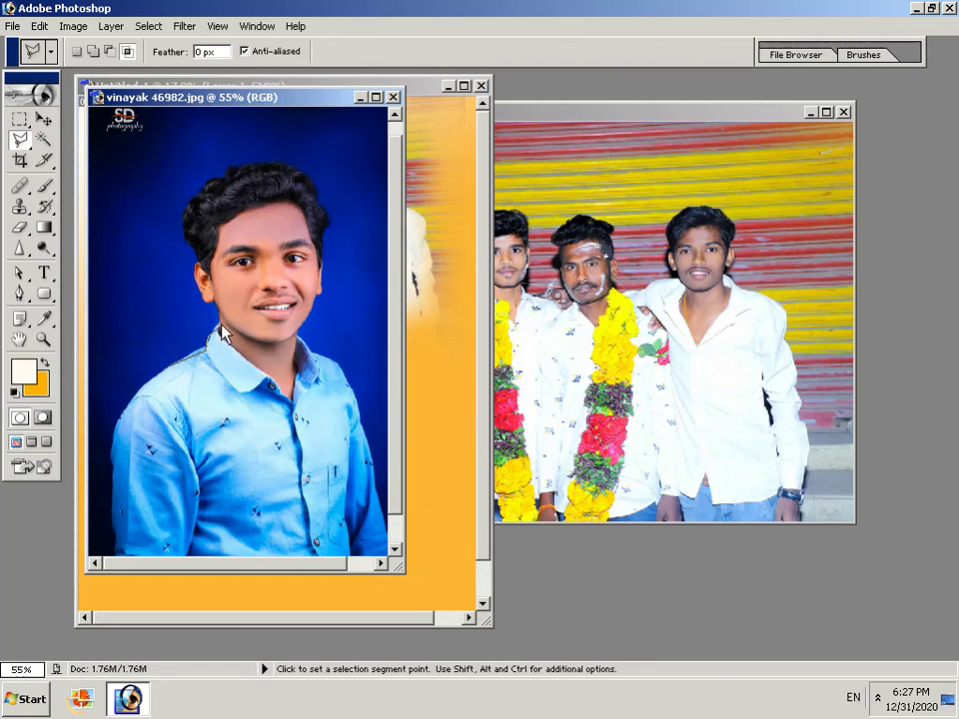
left_click(201, 266)
left_click(287, 162)
left_click(316, 191)
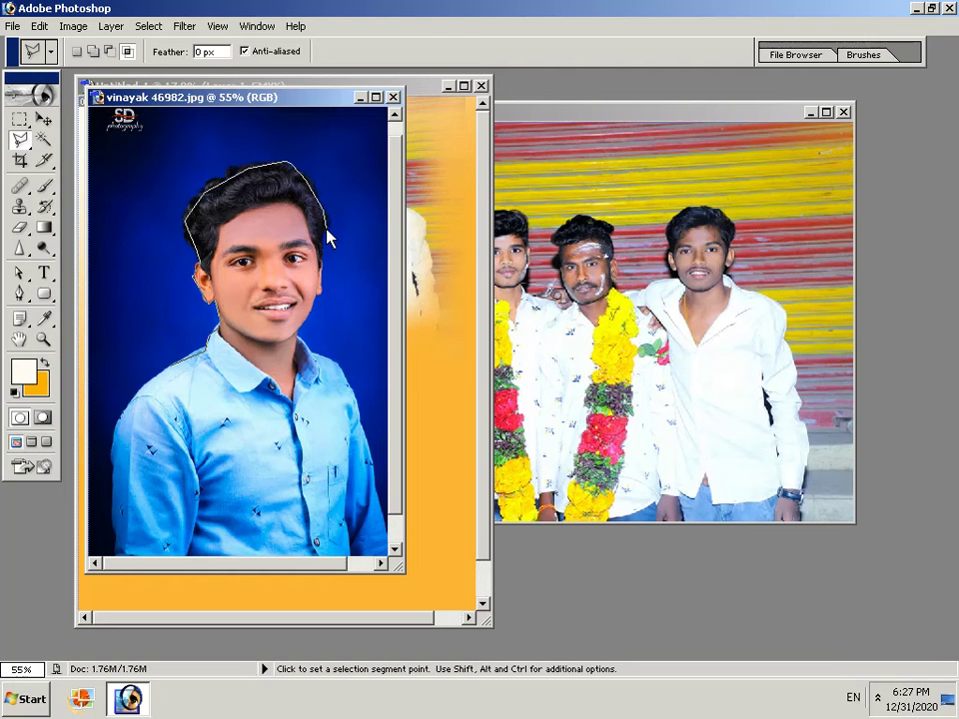
left_click(326, 231)
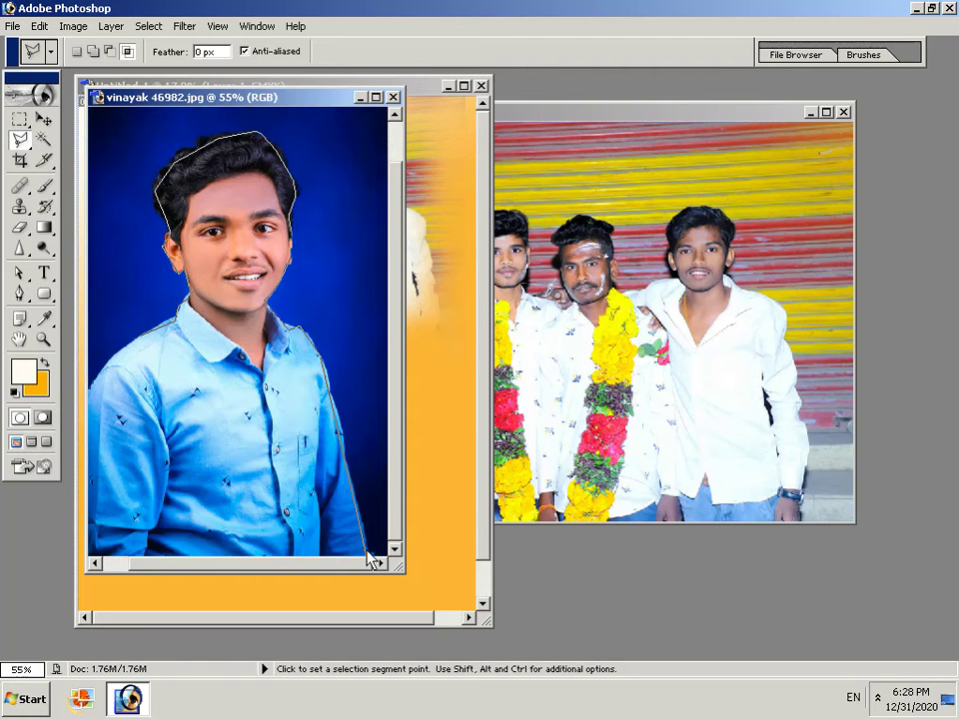
left_click(368, 552)
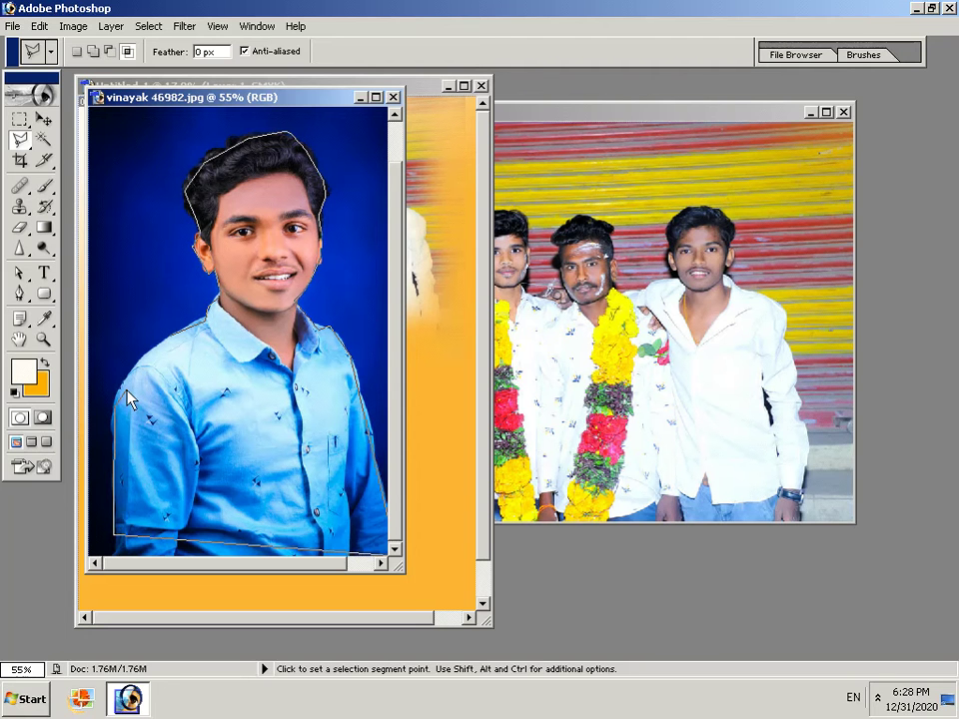
double_click(170, 347)
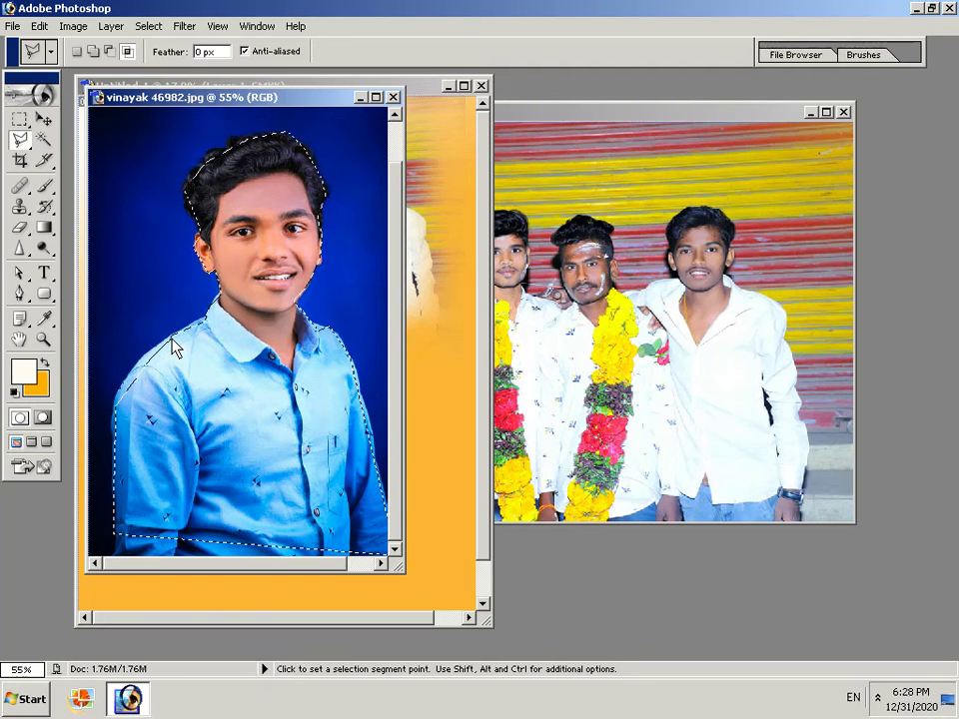
- Close the portrait without saving, paste the cut-out into the banner and move it left
left_click(392, 97)
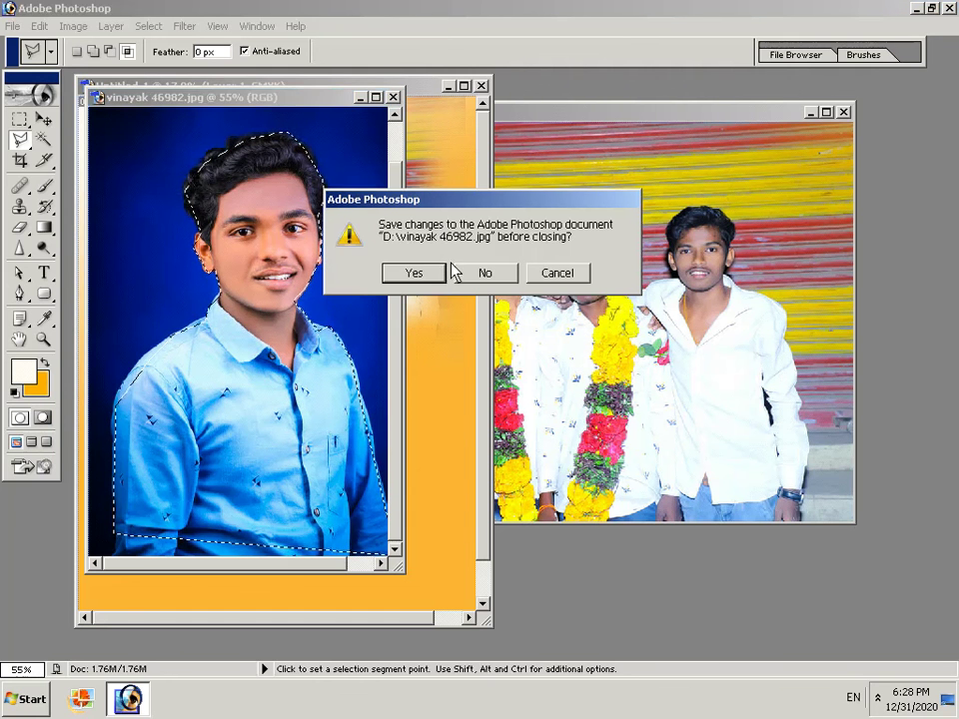
left_click(486, 274)
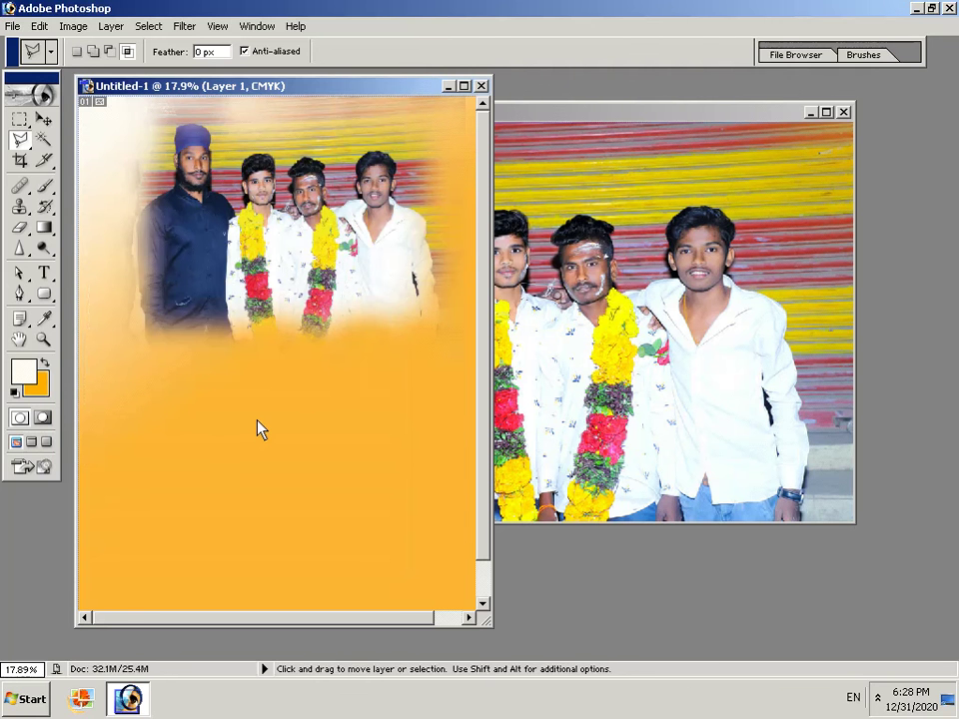
key("ctrl+v")
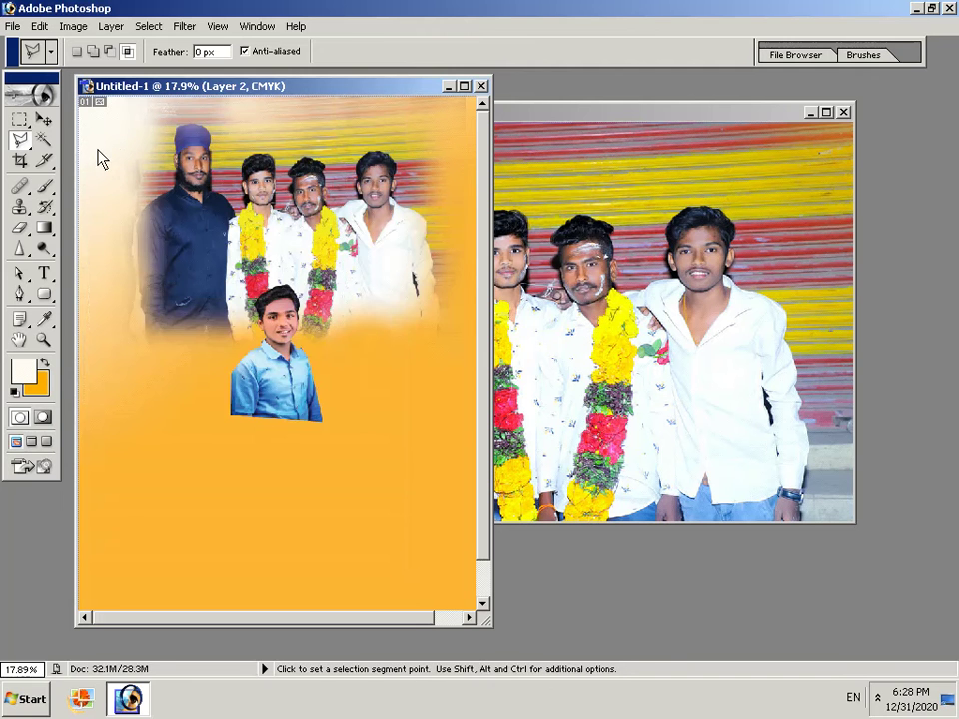
left_click(43, 119)
left_click_drag(248, 358, 136, 368)
- Scale the pasted portrait up to about 150% and apply the transform
left_click(215, 445)
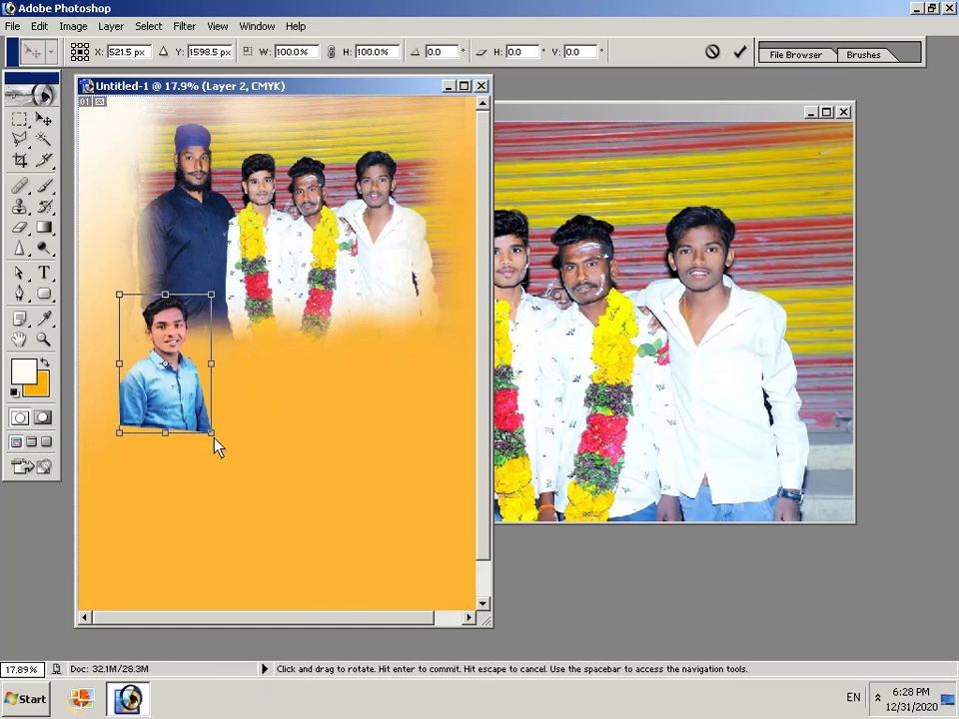
left_click_drag(215, 438, 237, 478)
mouse_move(175, 432)
left_mouse_down()
mouse_move(150, 410)
mouse_move(156, 422)
left_mouse_up()
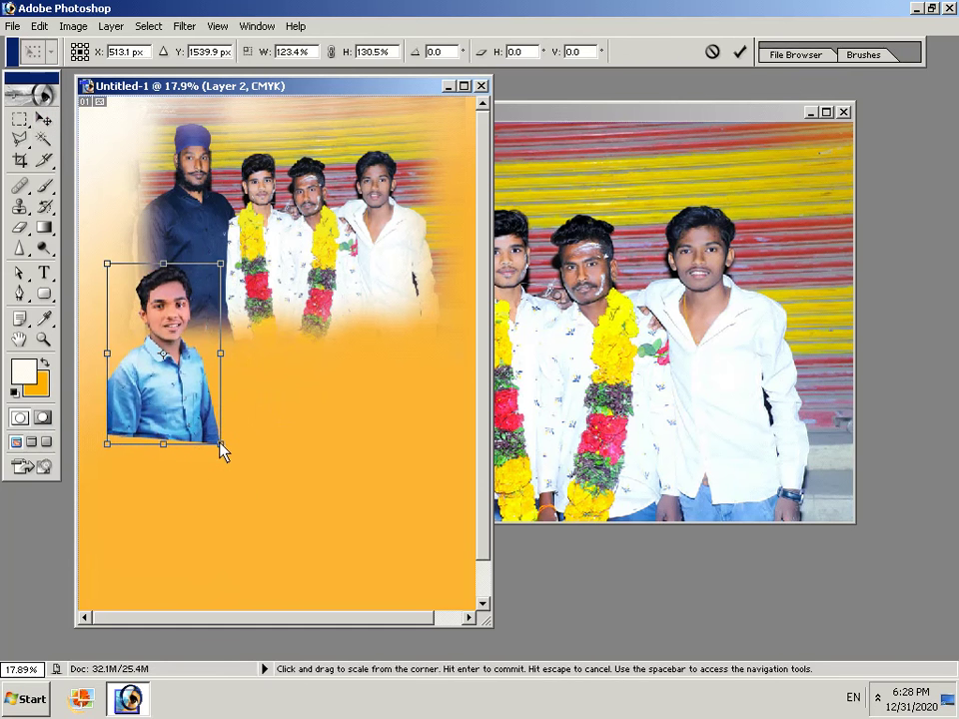
mouse_move(216, 446)
left_mouse_down()
mouse_move(243, 476)
mouse_move(59, 446)
mouse_move(169, 434)
left_mouse_up()
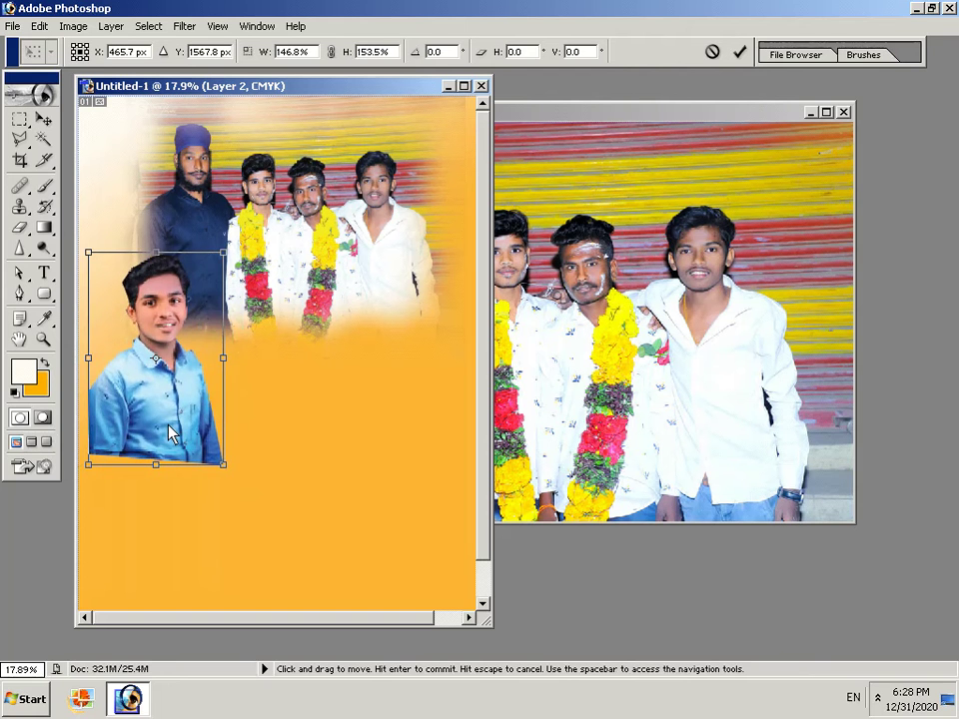
left_click(19, 226)
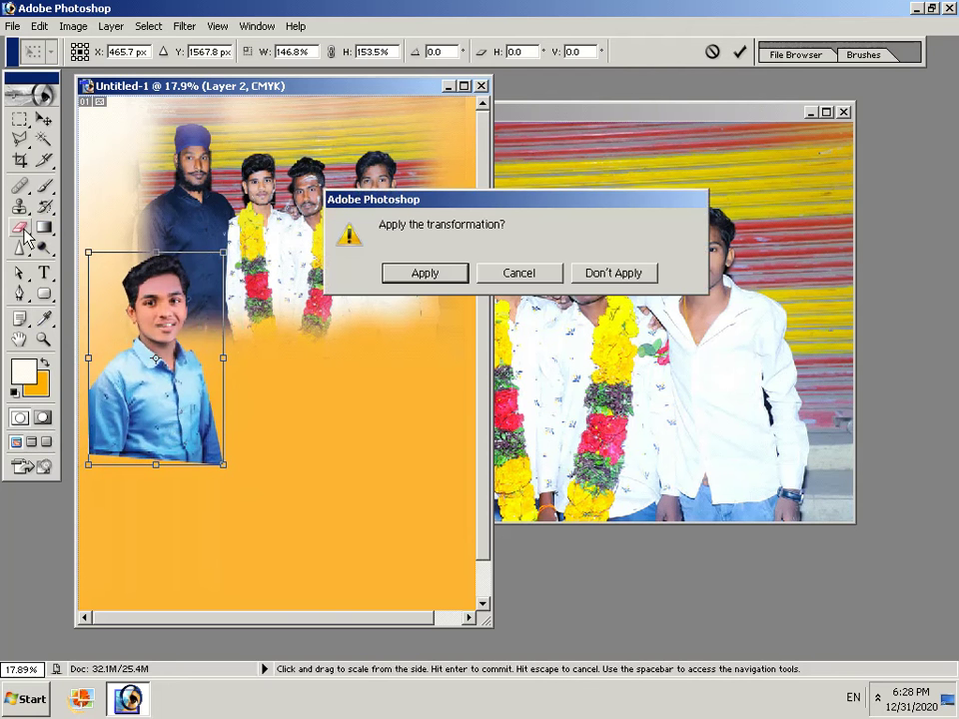
left_click(394, 277)
left_click(230, 489)
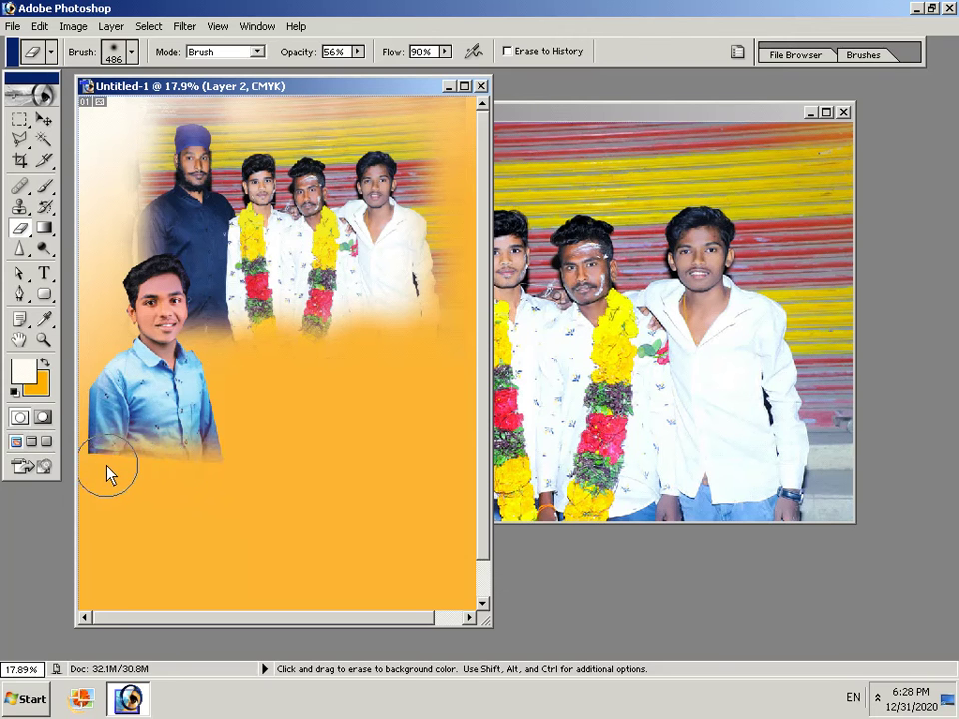
- Soften the portrait's bottom and upper-left edges with a soft 56% eraser
left_click_drag(112, 465, 200, 478)
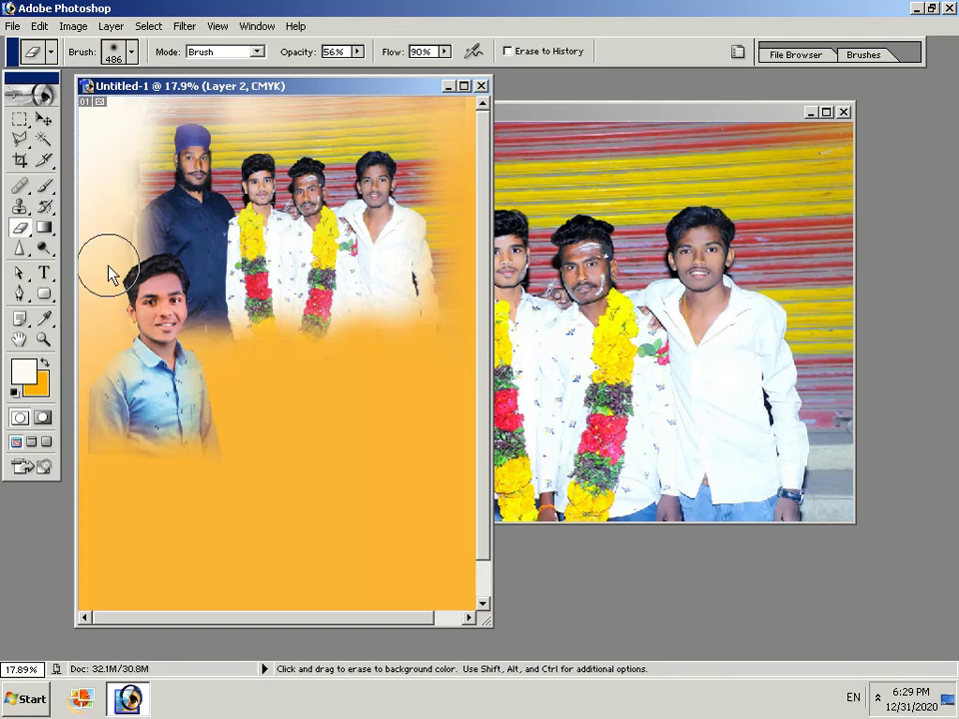
mouse_move(157, 238)
left_mouse_down()
mouse_move(190, 242)
mouse_move(209, 260)
mouse_move(231, 366)
left_mouse_up()
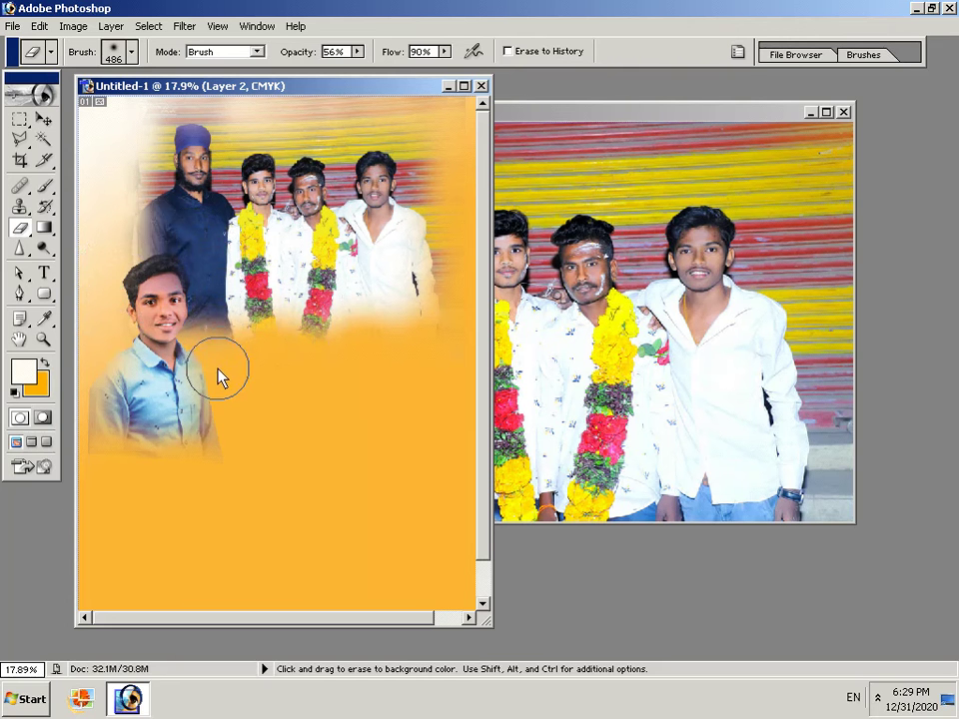
left_click(43, 120)
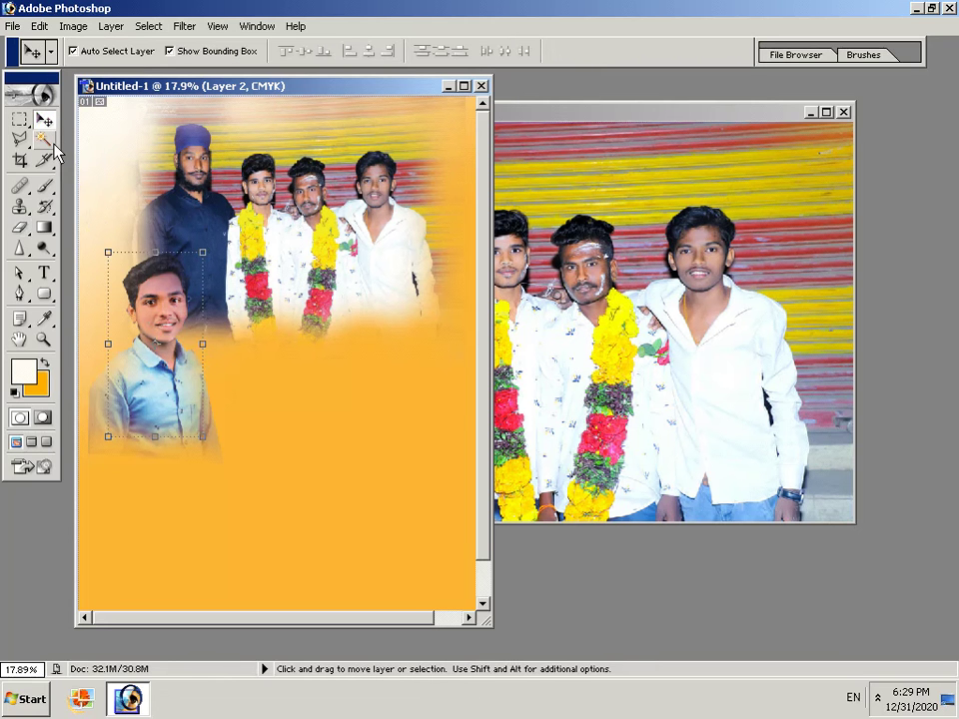
- Toggle the portrait layer between 50% and full opacity to compare the blend
key("5")
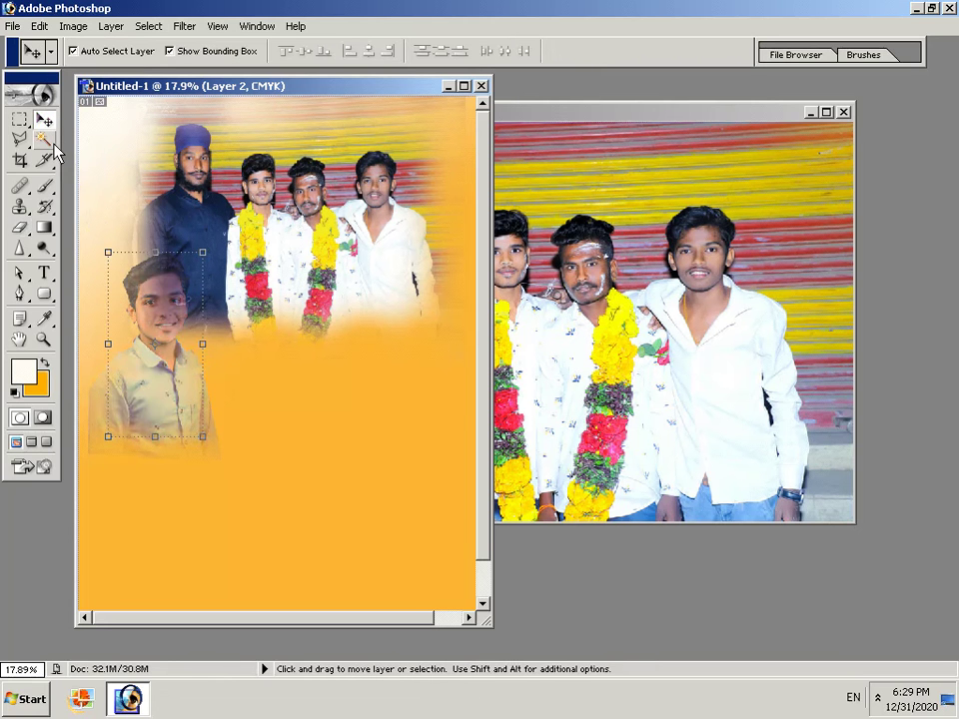
key("0")
key("5")
key("0")
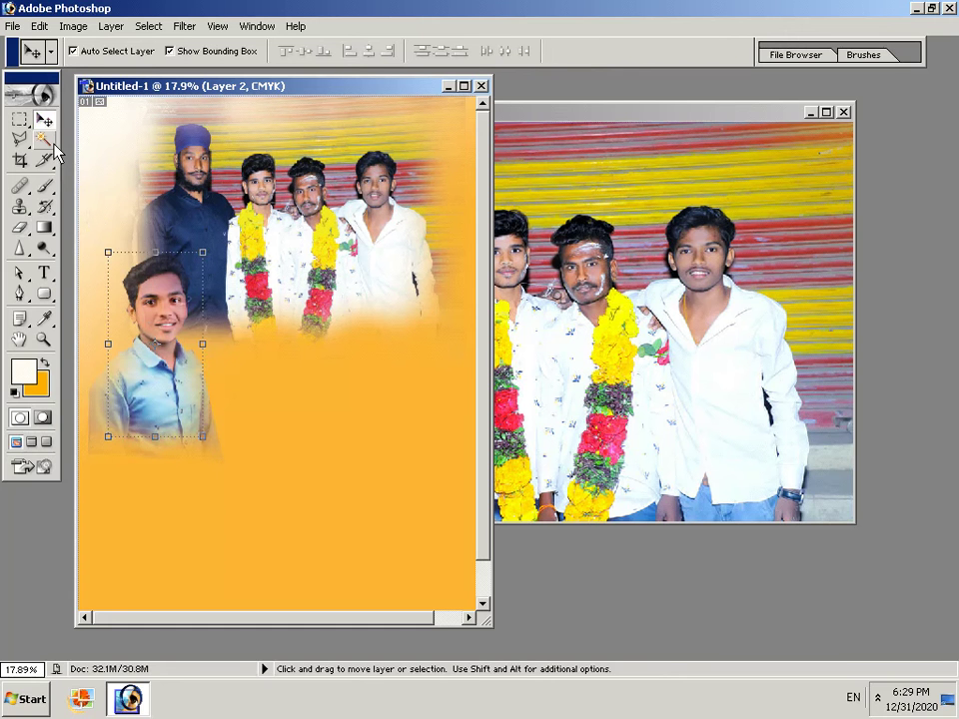
key("5")
key("0")
- Open the red brush-stroke image from Local Disk (D:)
left_click(13, 26)
left_click(12, 62)
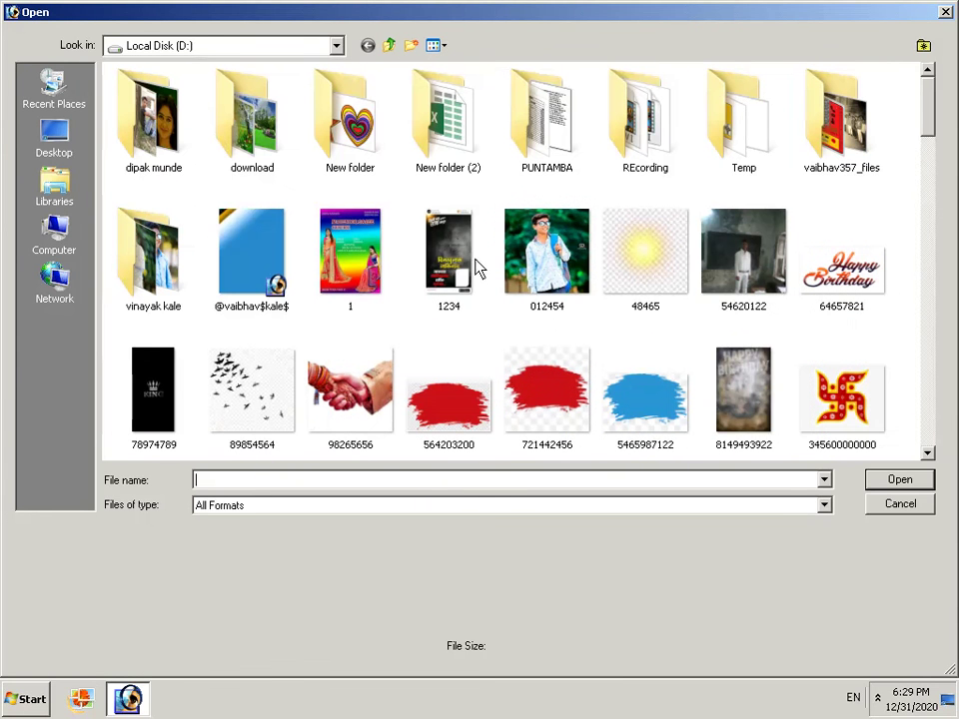
left_click(542, 395)
left_click(925, 482)
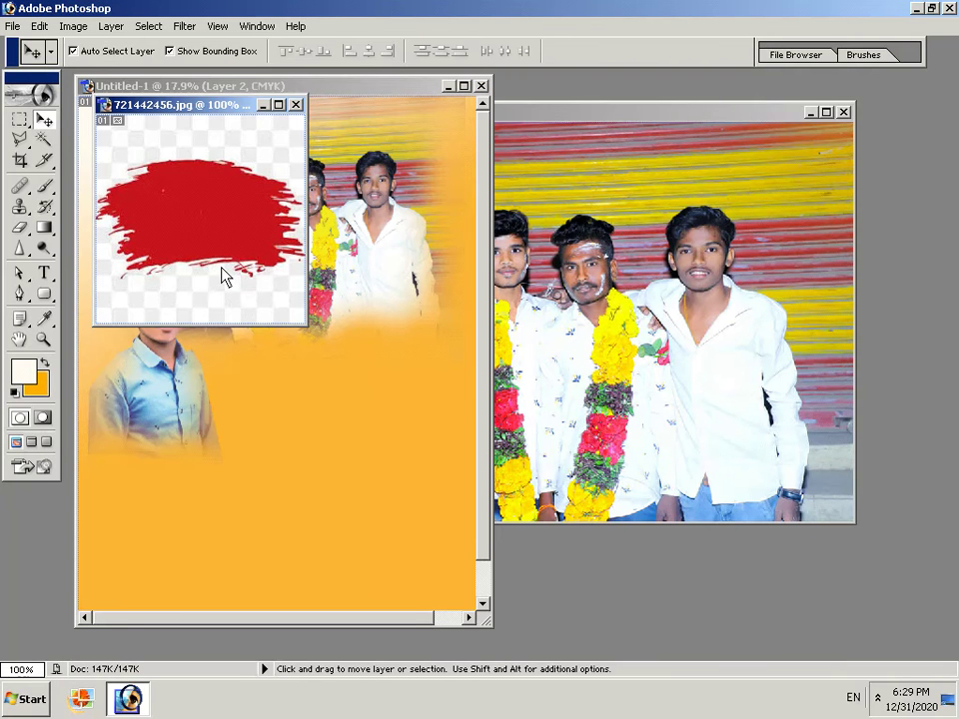
- Drag the red brush stroke into Untitled-1 as Layer 3, dismissing the locked-layer error, and apply
left_click_drag(246, 295, 228, 240)
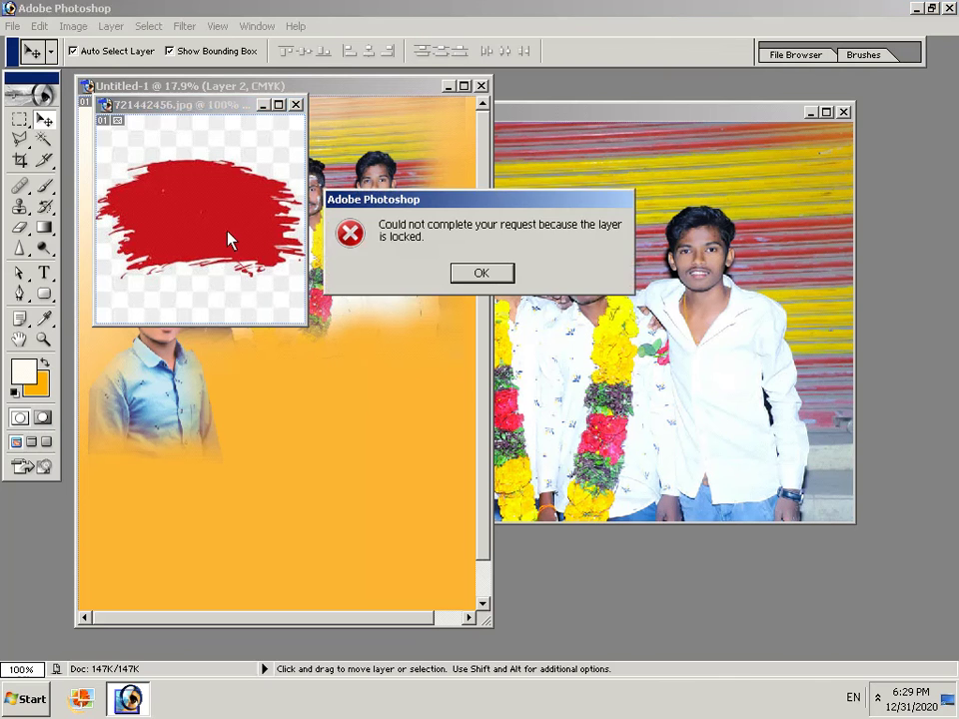
left_click(484, 275)
mouse_move(295, 314)
left_mouse_down()
mouse_move(343, 335)
mouse_move(411, 400)
mouse_move(361, 425)
mouse_move(359, 417)
left_mouse_up()
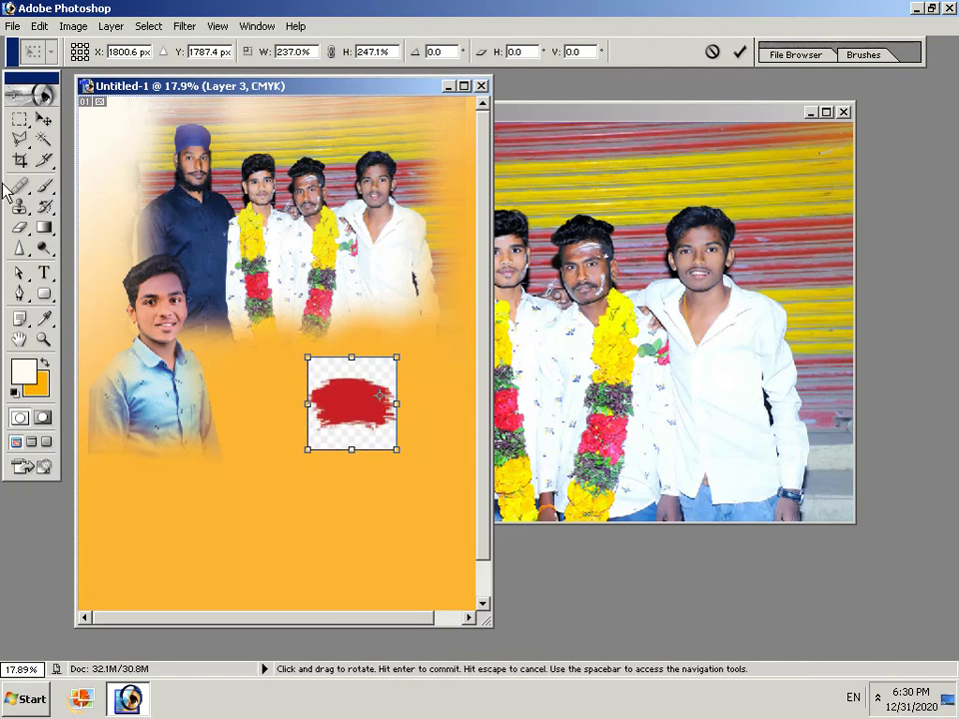
left_click(19, 118)
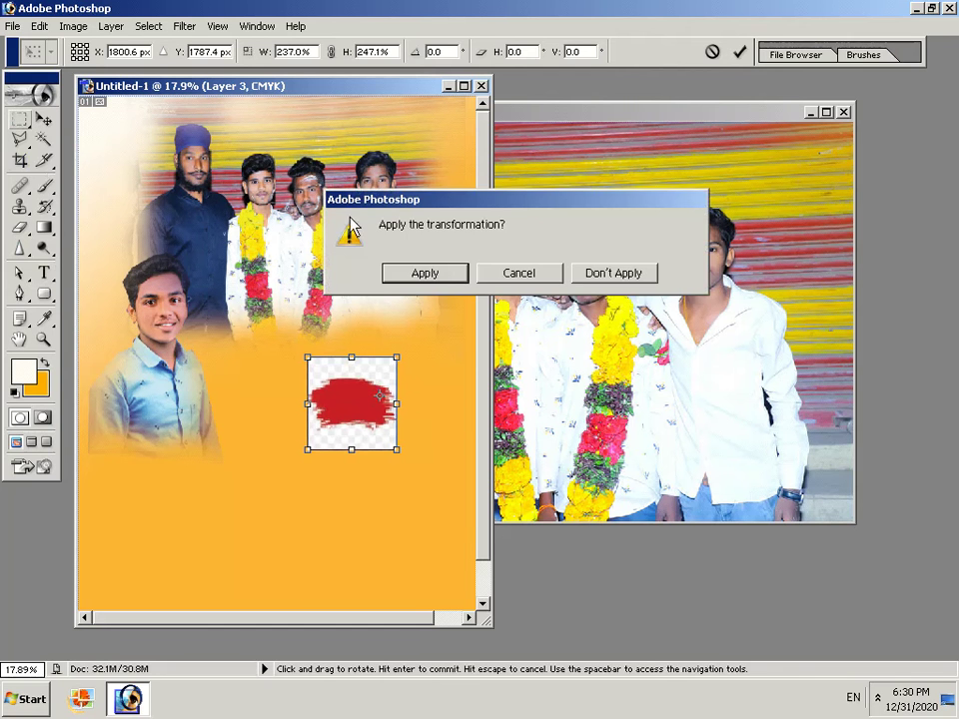
left_click(423, 273)
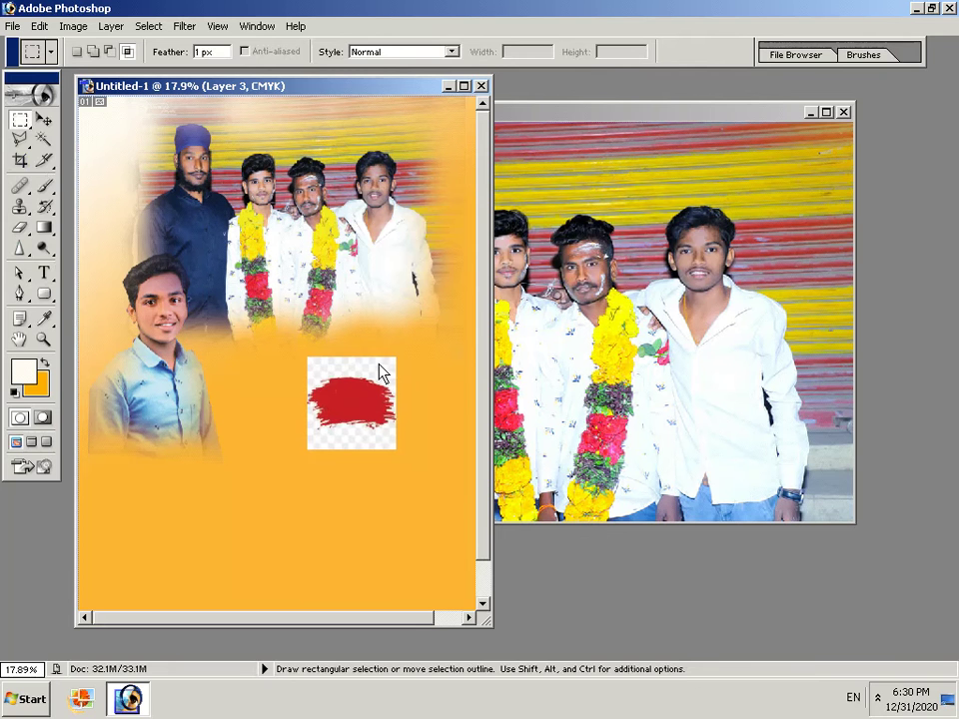
- Magic-wand the red stroke's area and nudge the stroke slightly right and down
left_click(42, 119)
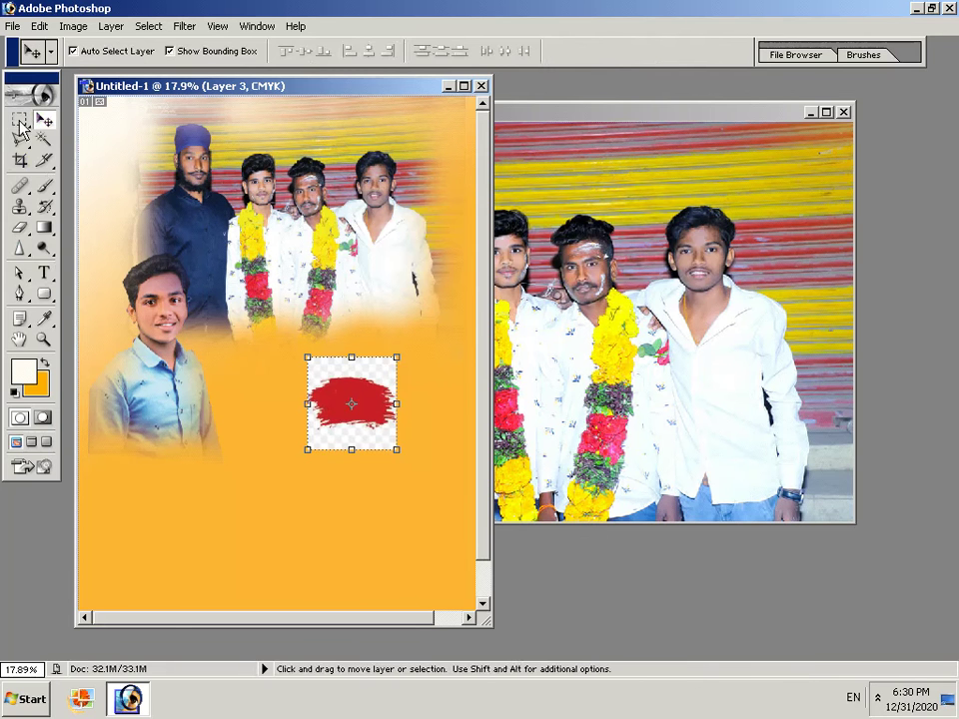
left_click_drag(20, 120, 43, 122)
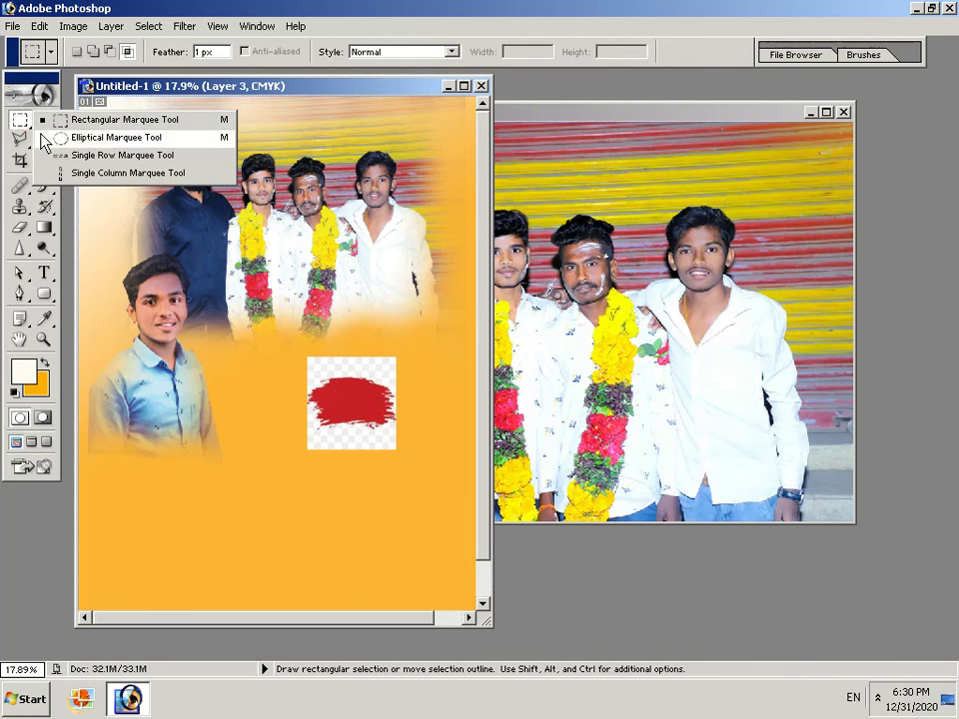
left_click(12, 144)
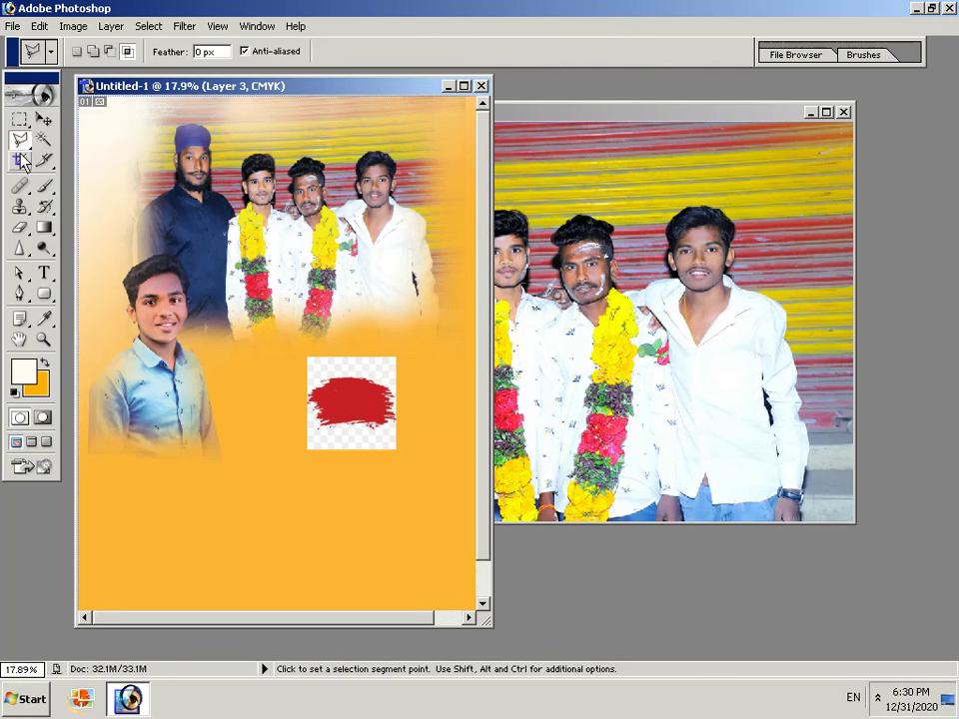
left_click(44, 140)
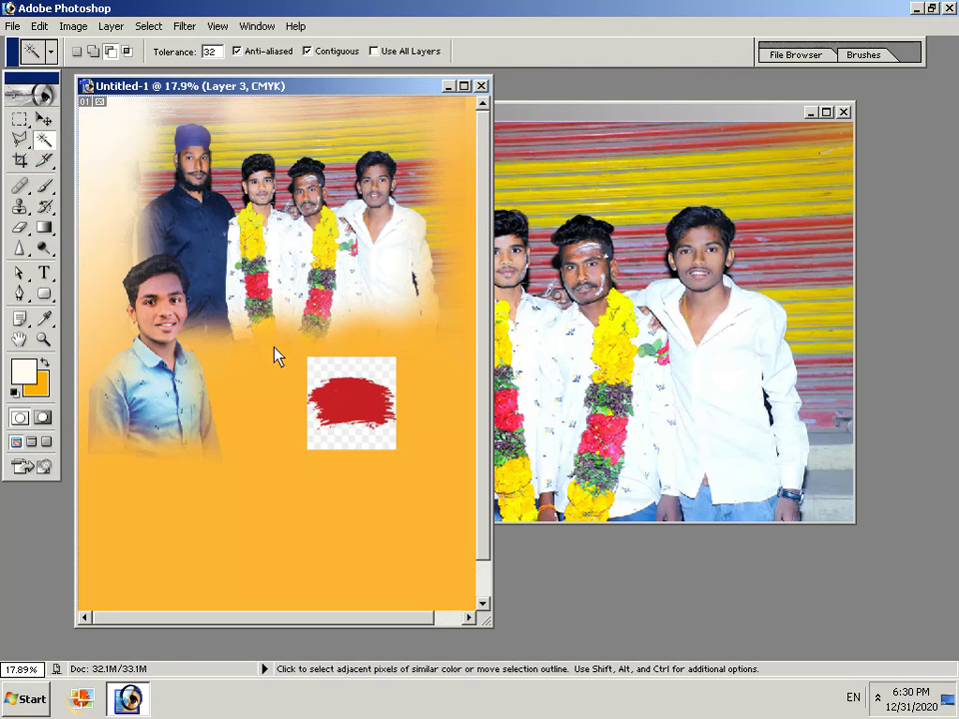
left_click(326, 376)
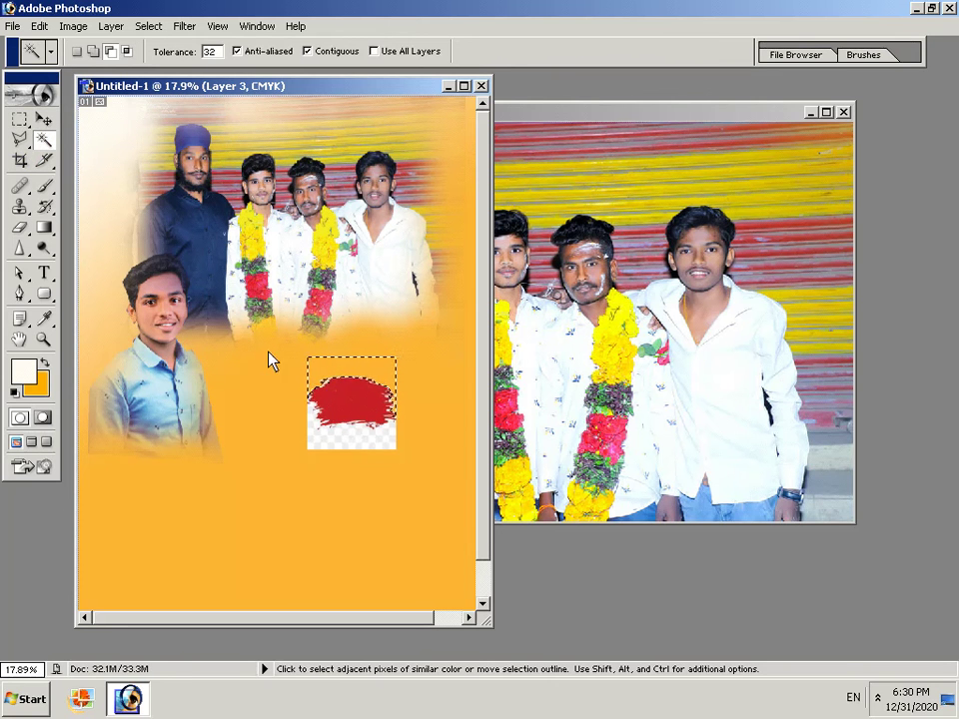
right_click(321, 434)
left_click(316, 434)
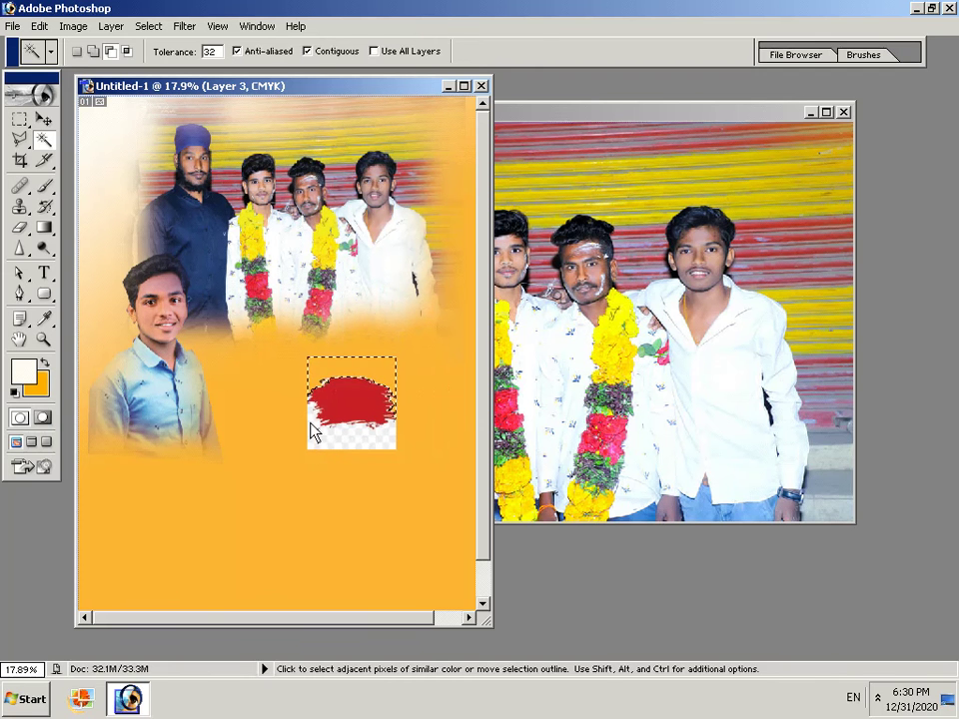
left_click(44, 119)
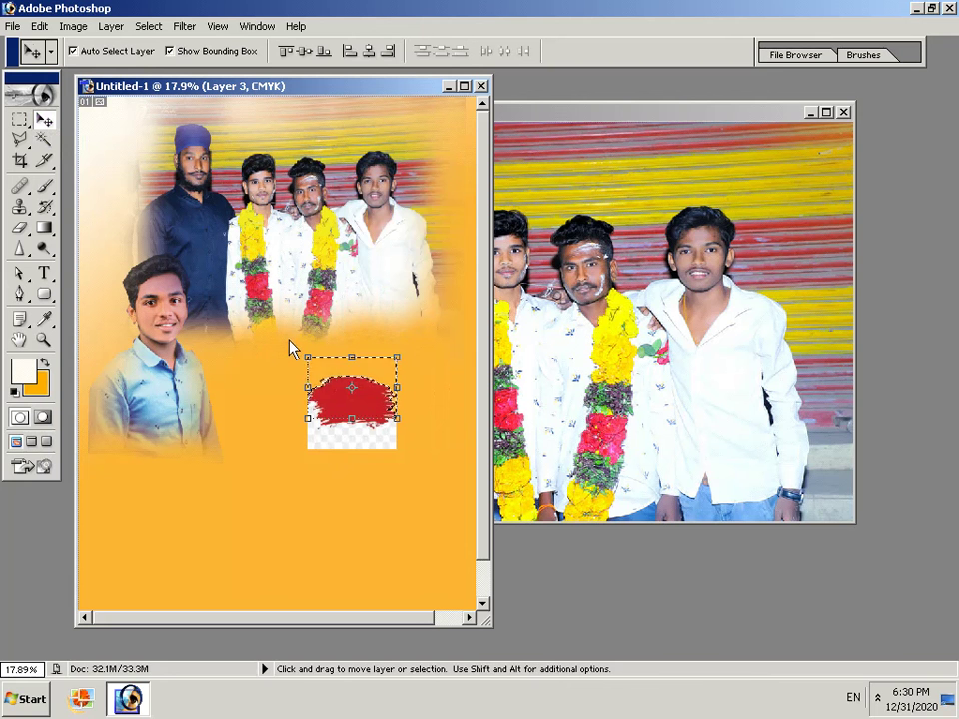
left_click_drag(349, 436, 351, 445)
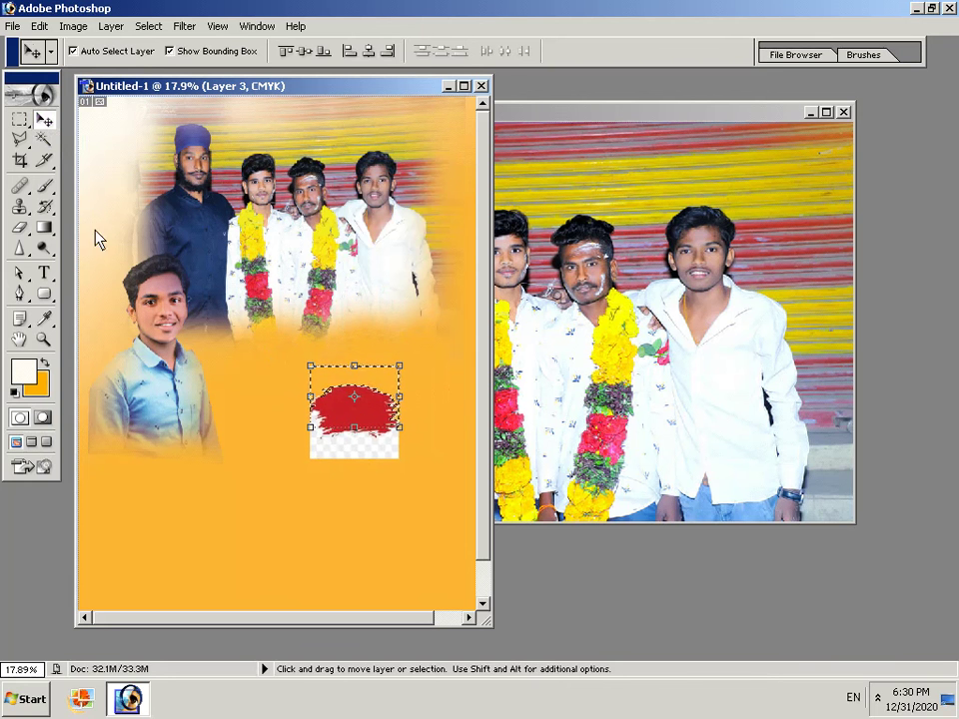
- Draw and clear a rectangular selection over the stroke, checking context menus
left_click(19, 120)
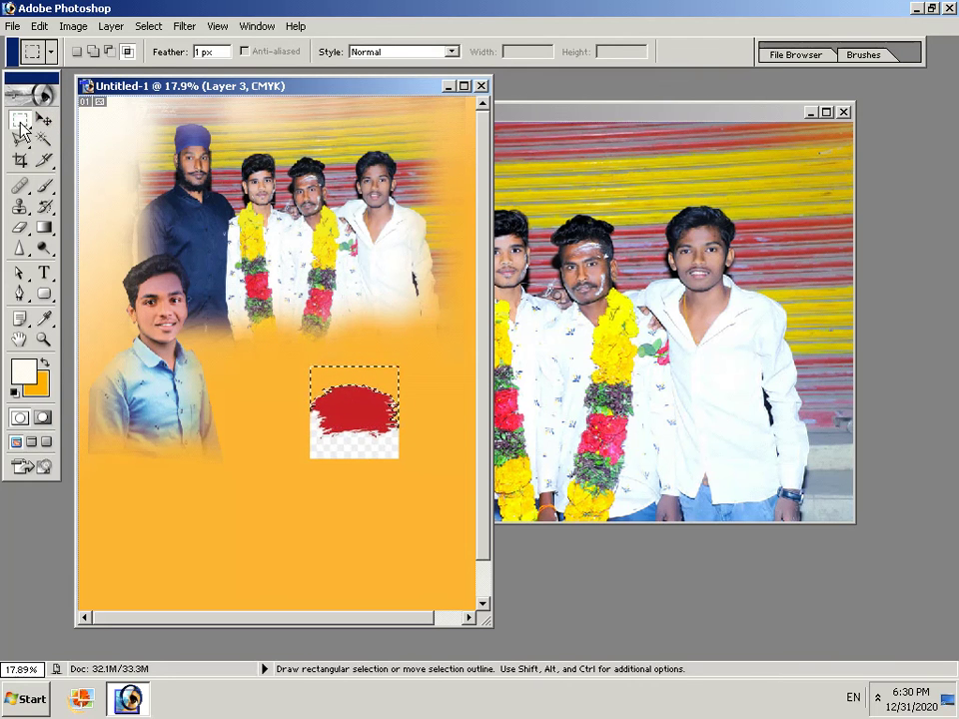
left_click_drag(330, 375, 351, 452)
left_click(332, 380)
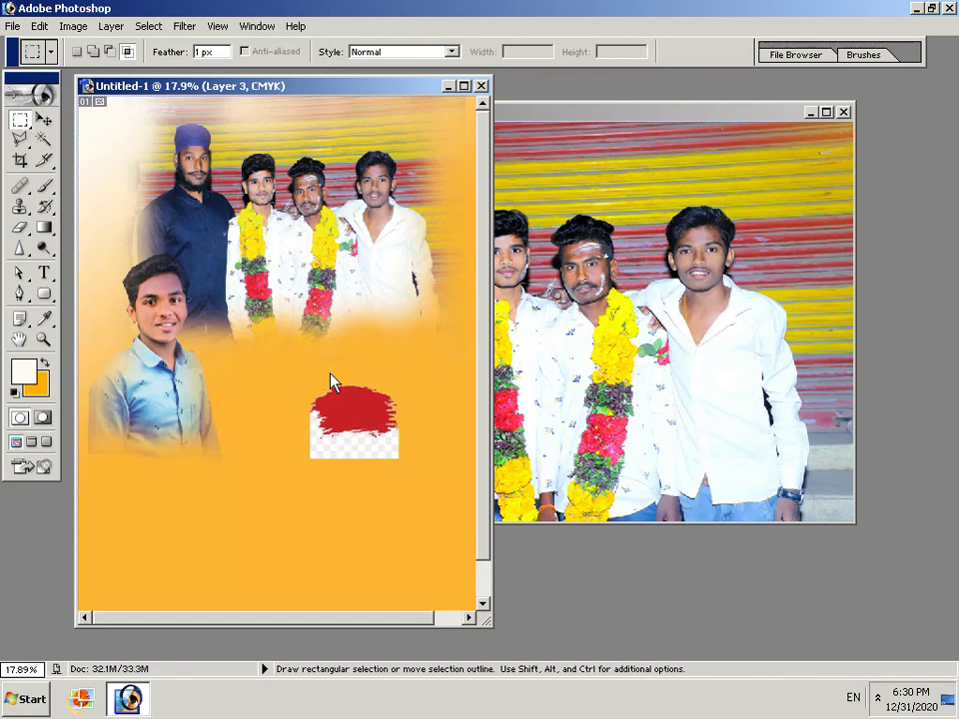
right_click(325, 465)
key("Escape")
left_click(44, 139)
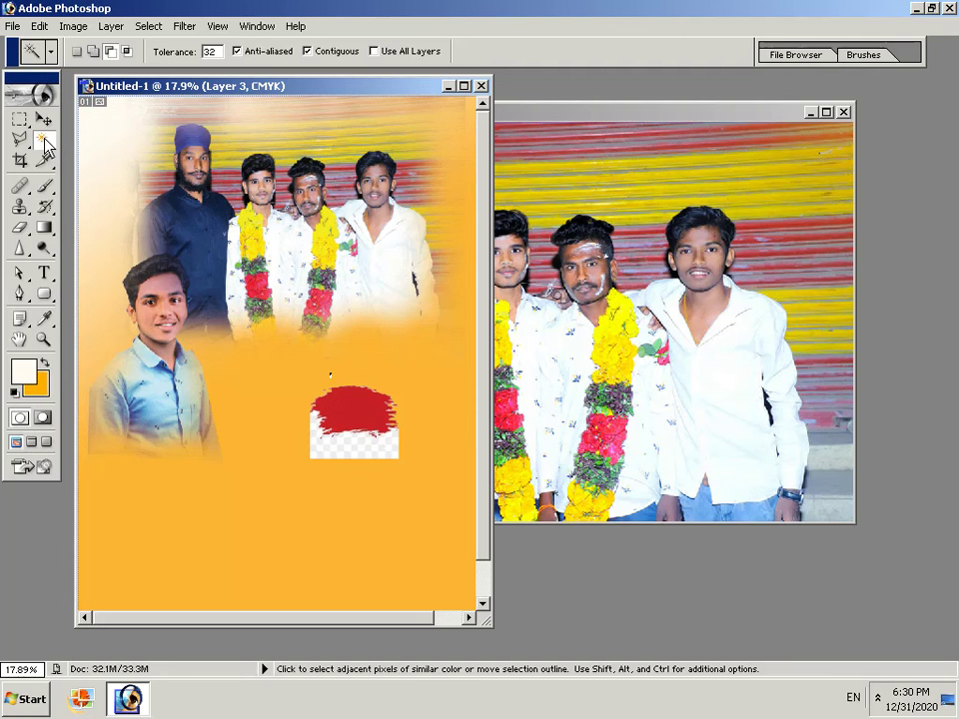
right_click(328, 454)
key("Escape")
right_click(329, 441)
key("Escape")
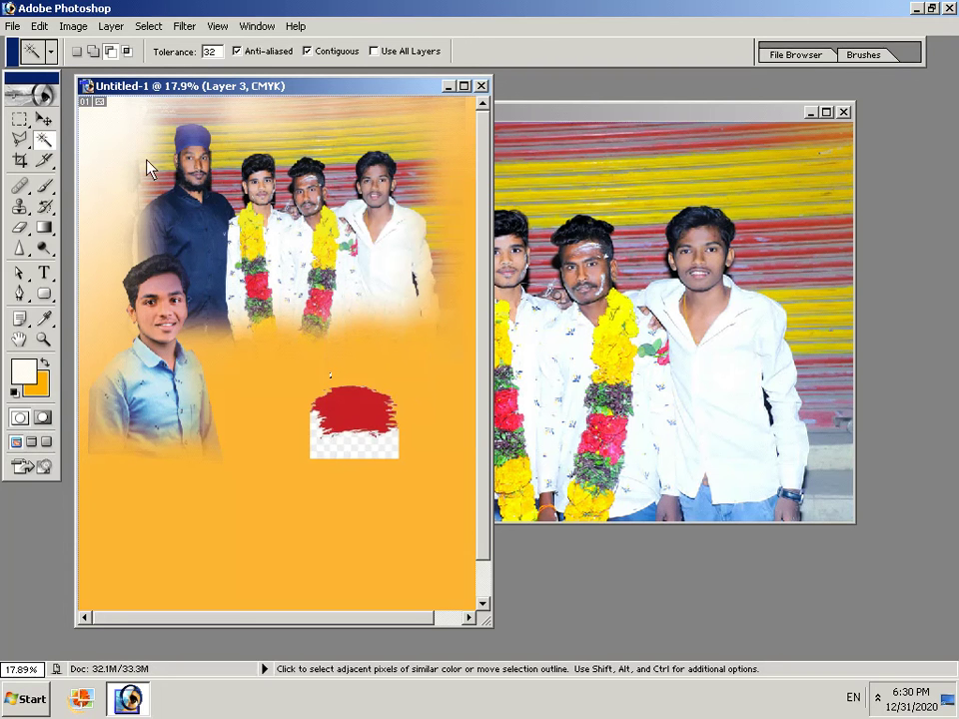
- Make Layer 3 the active layer from the canvas layer list
left_click(43, 119)
right_click(343, 424)
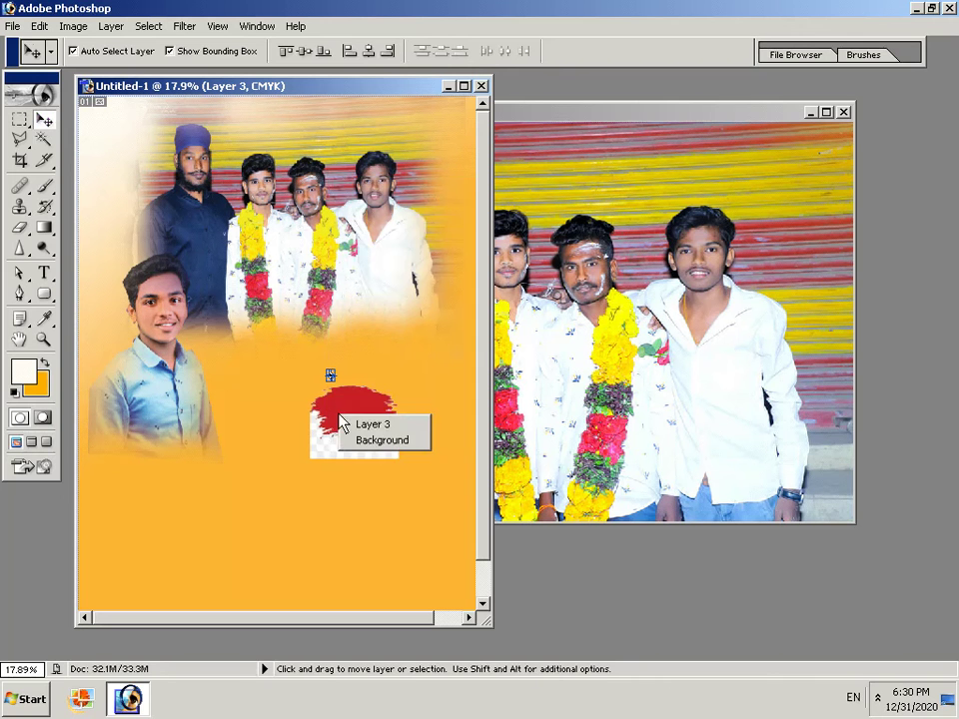
left_click(352, 426)
right_click(355, 427)
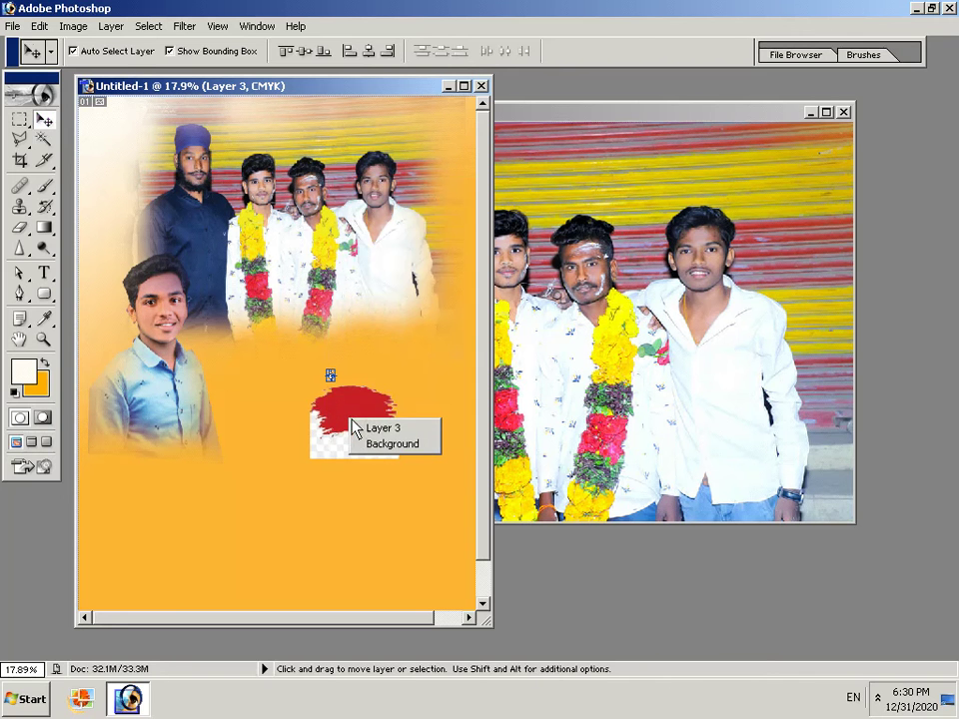
left_click(18, 121)
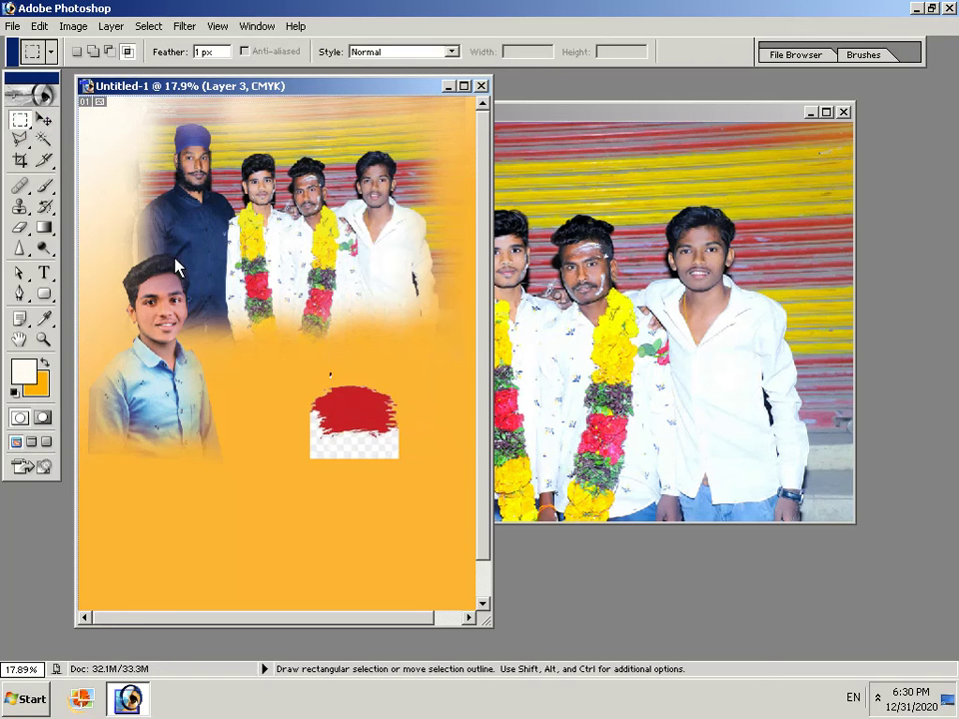
right_click(239, 382)
left_click(257, 387)
left_click(43, 119)
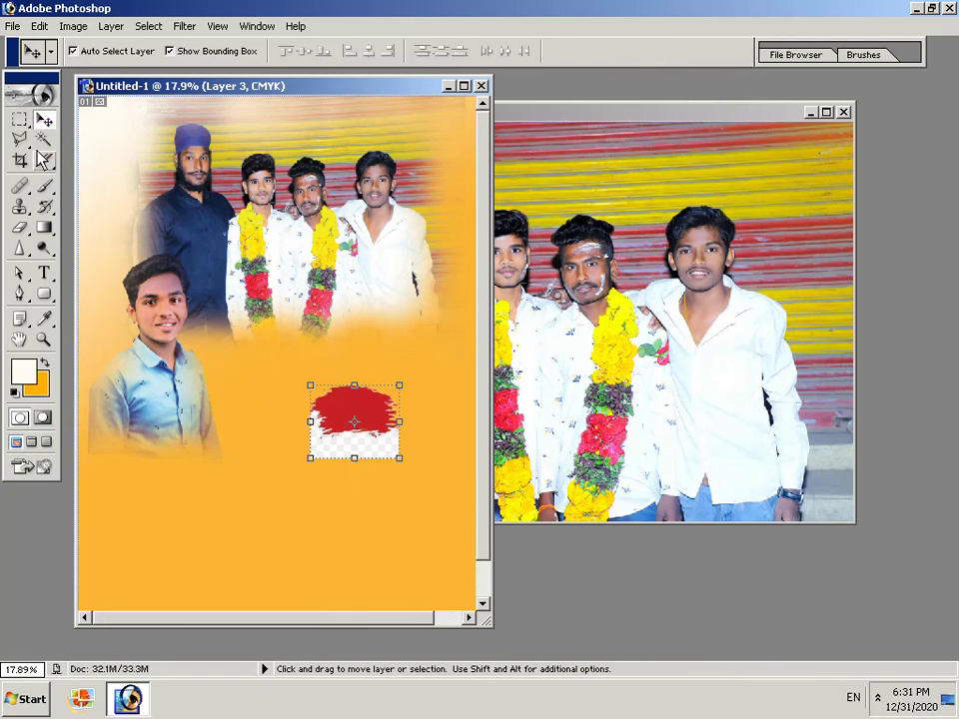
- Fill the transparent area below the red stroke with orange and deselect
left_click(45, 145)
left_click(335, 446)
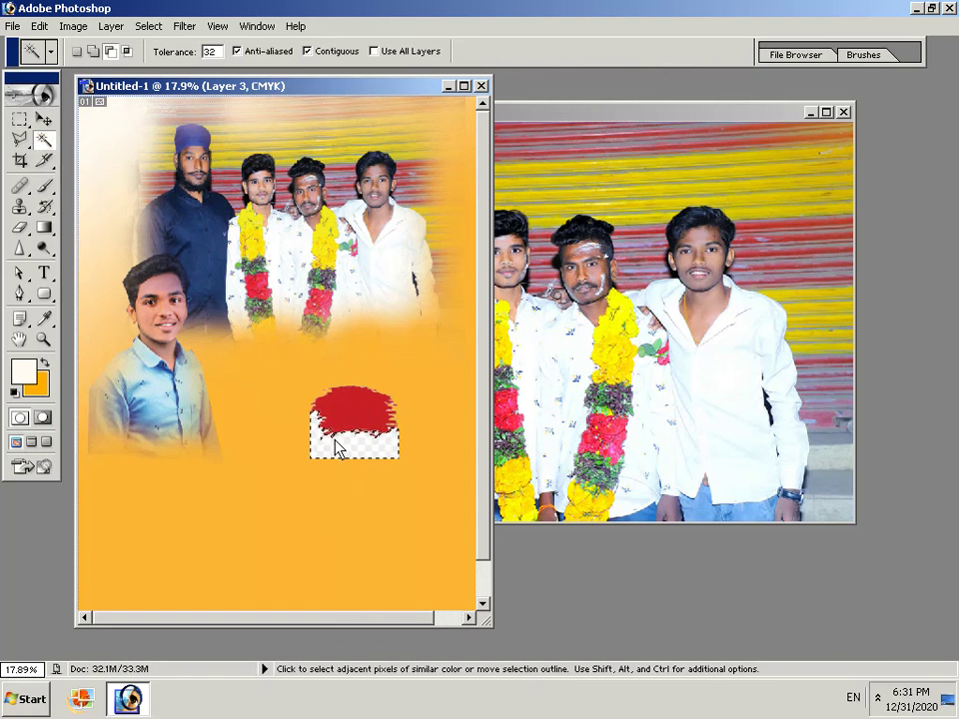
key("ctrl+BackSpace")
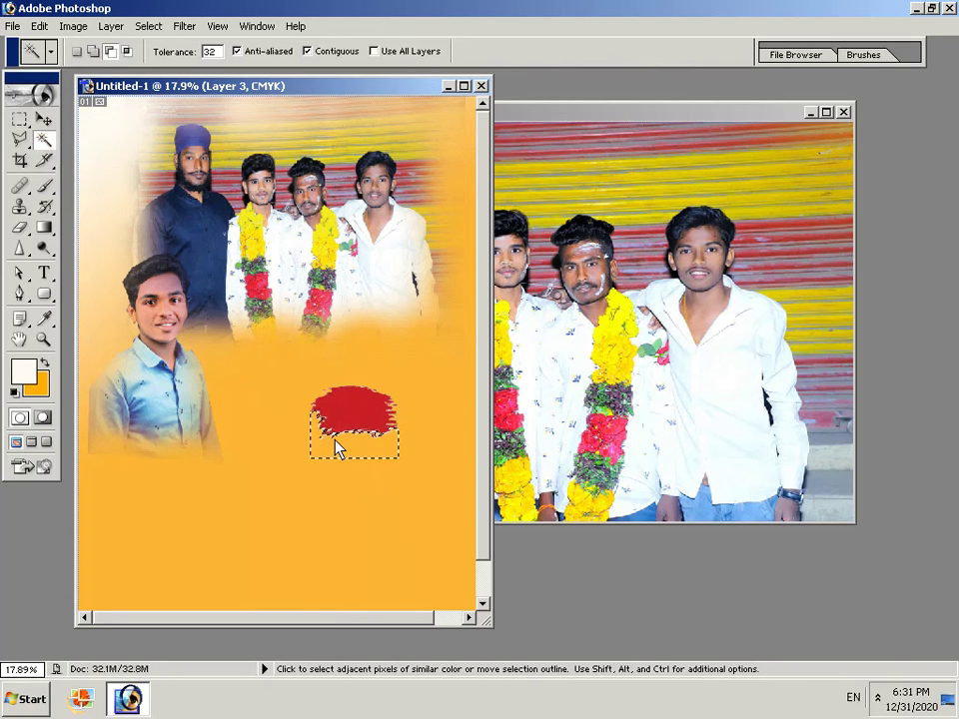
left_click(24, 120)
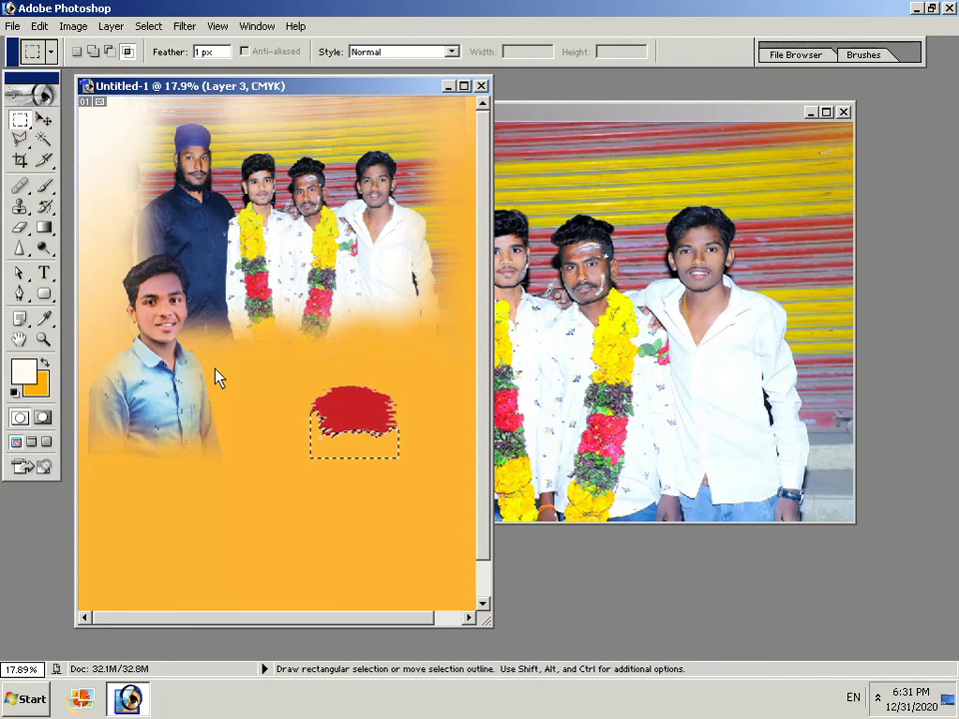
right_click(333, 417)
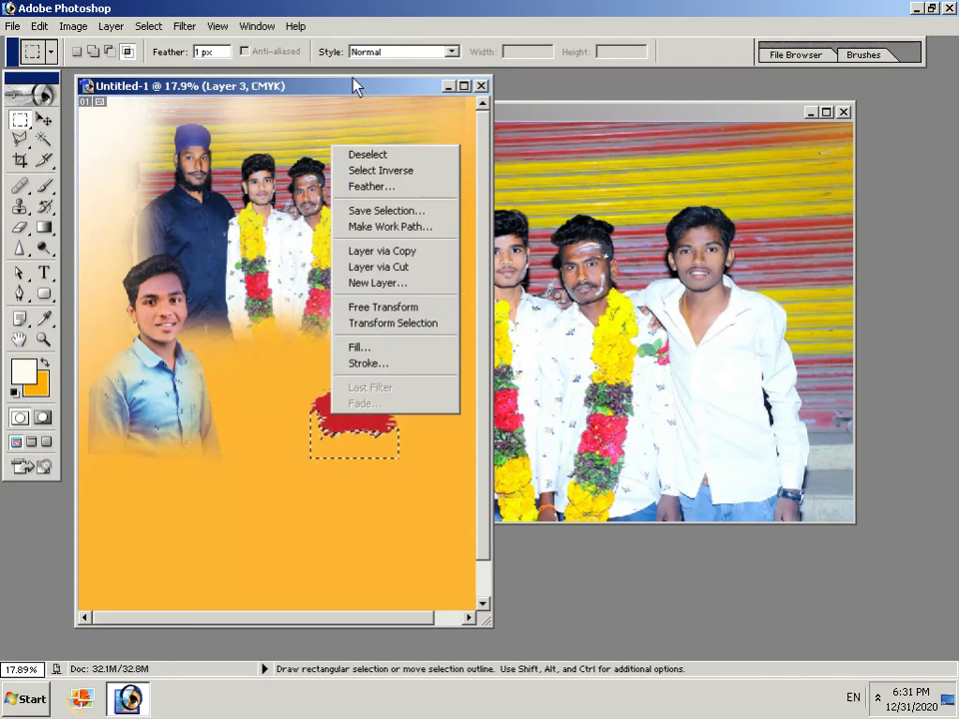
left_click(341, 157)
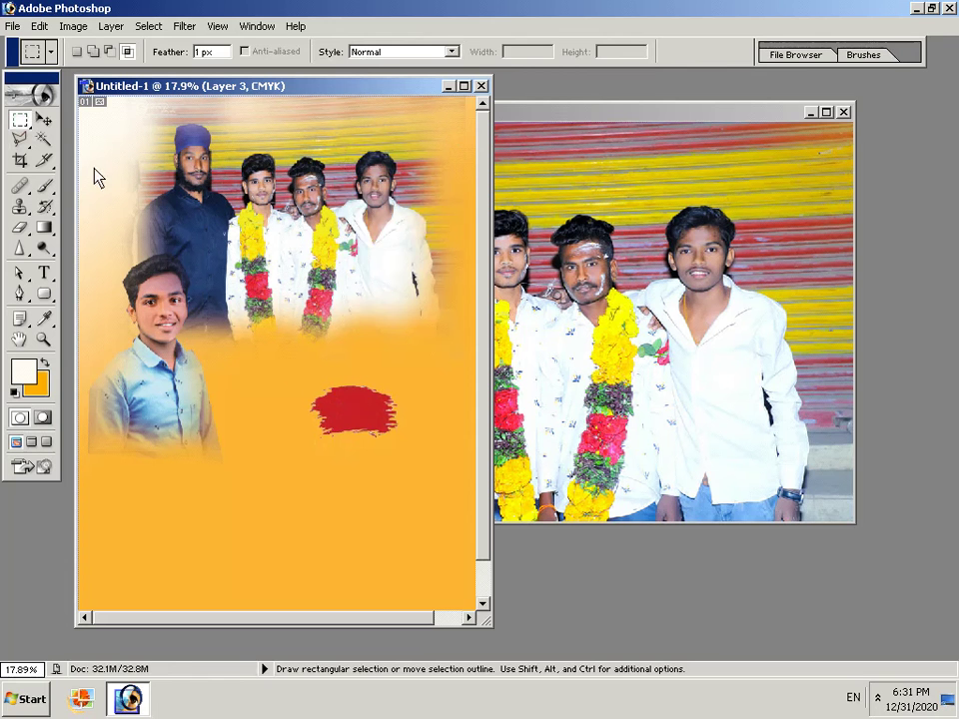
- Move the red stroke up and enlarge it to about 143% by 176%
left_click(45, 120)
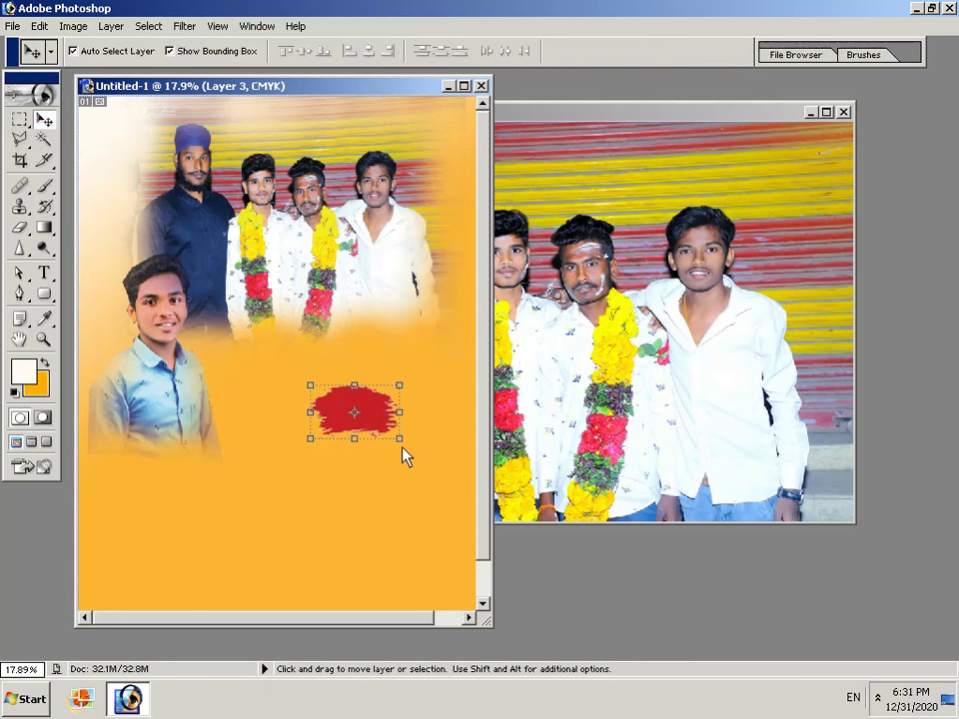
mouse_move(405, 444)
left_mouse_down()
mouse_move(375, 417)
mouse_move(412, 436)
left_mouse_up()
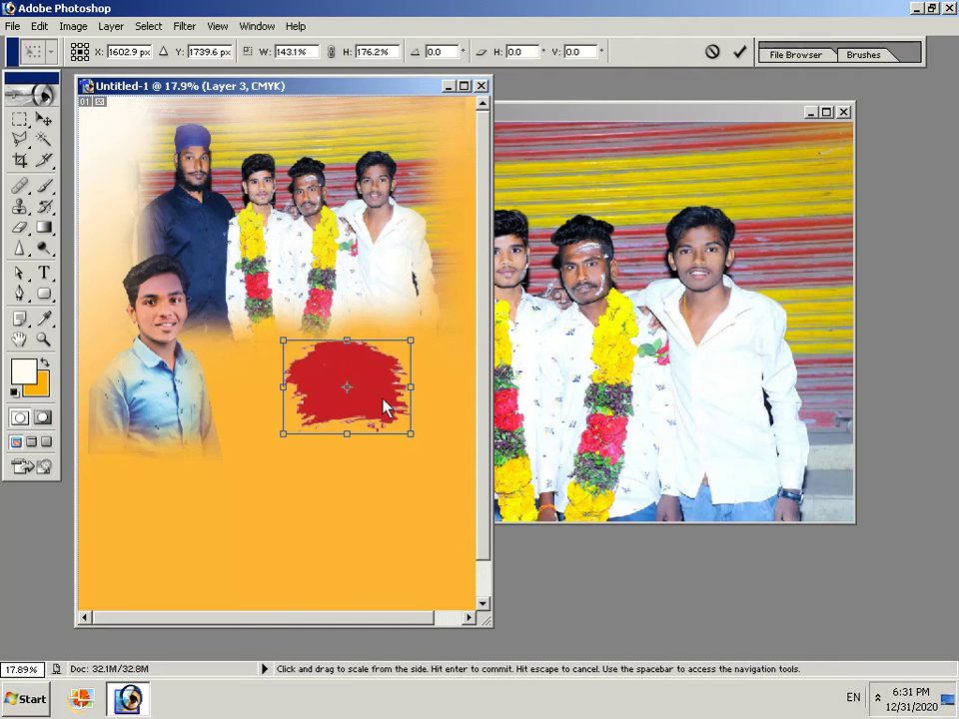
mouse_move(357, 368)
left_mouse_down()
mouse_move(367, 393)
mouse_move(364, 379)
left_mouse_up()
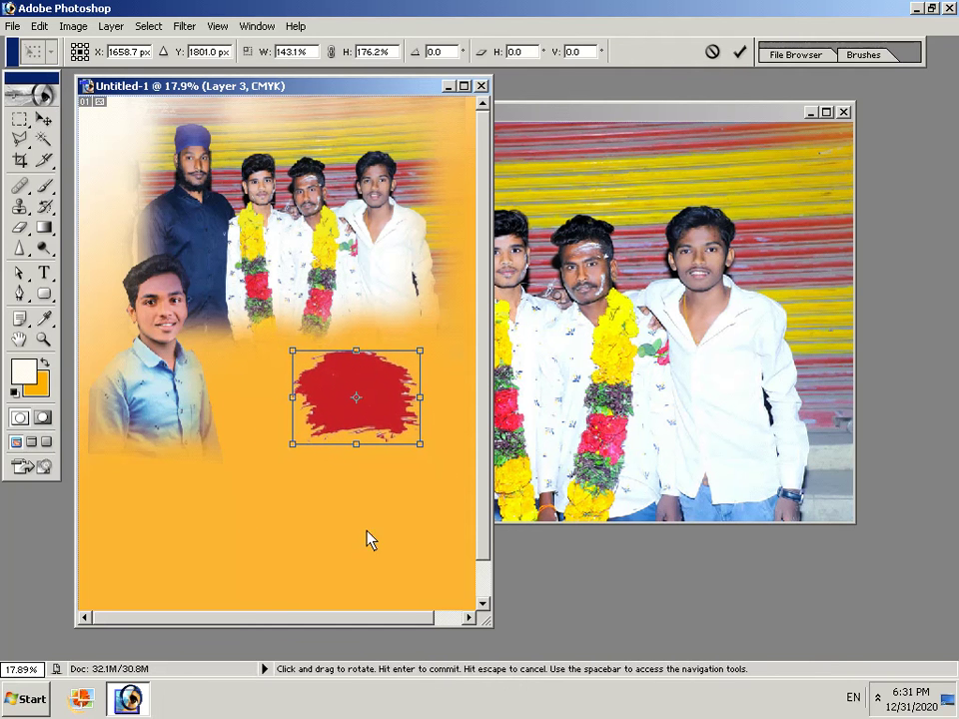
left_click(44, 273)
- Apply the stroke's enlargement and place a horizontal text cursor on the red stroke
left_click(417, 274)
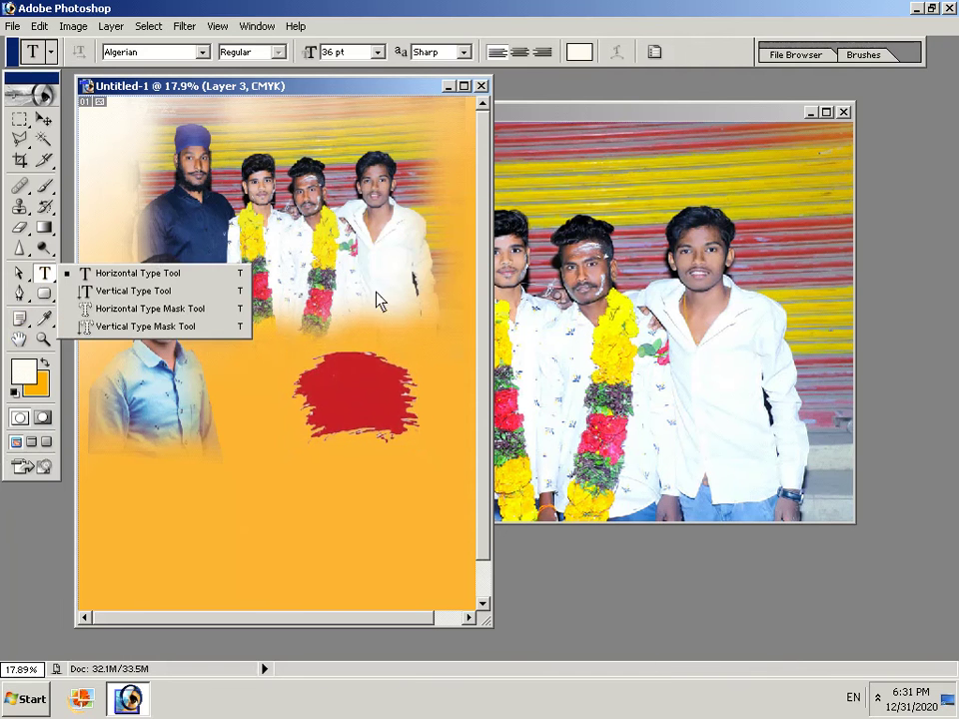
left_click(197, 279)
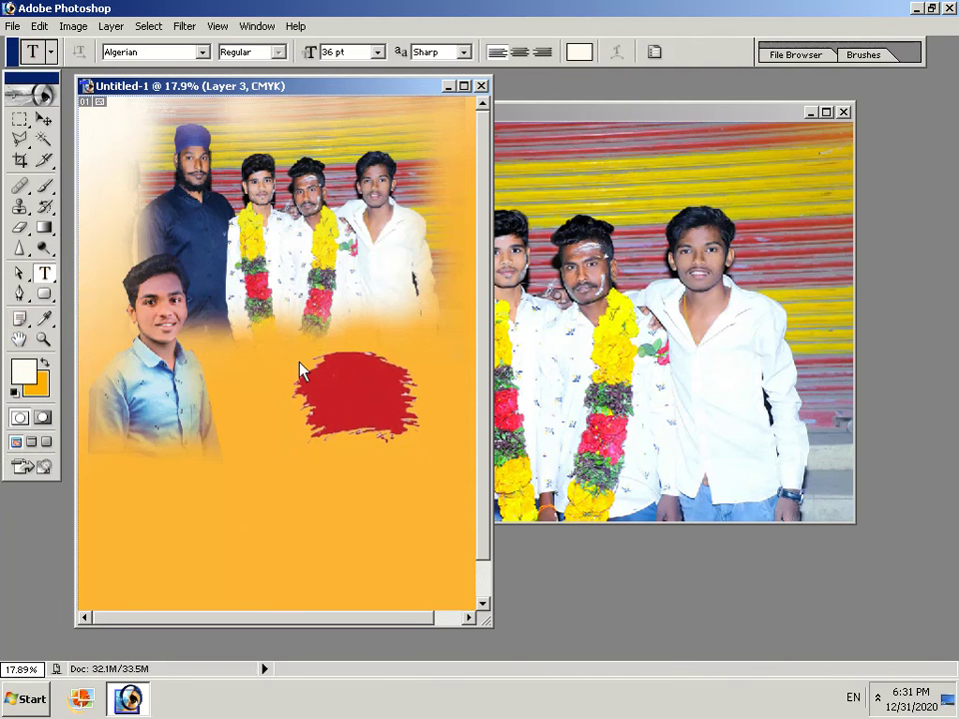
left_click(330, 400)
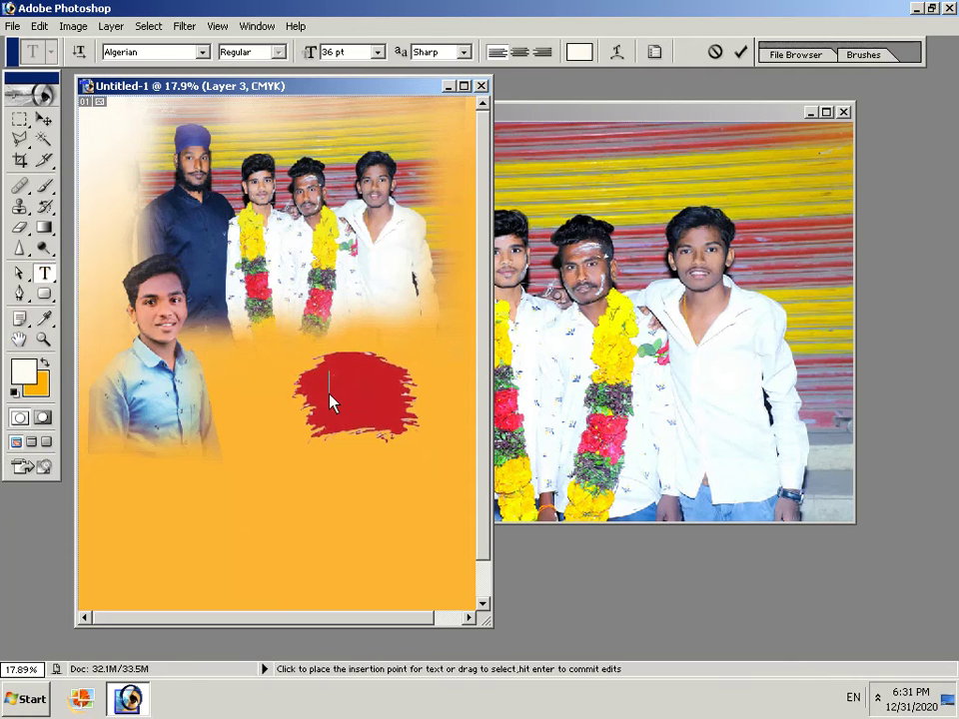
- Set the type font to Kruti Dev 010 at 36 pt
left_click(202, 52)
scroll(210, 150, "down", 1)
scroll(213, 198, "down", 2)
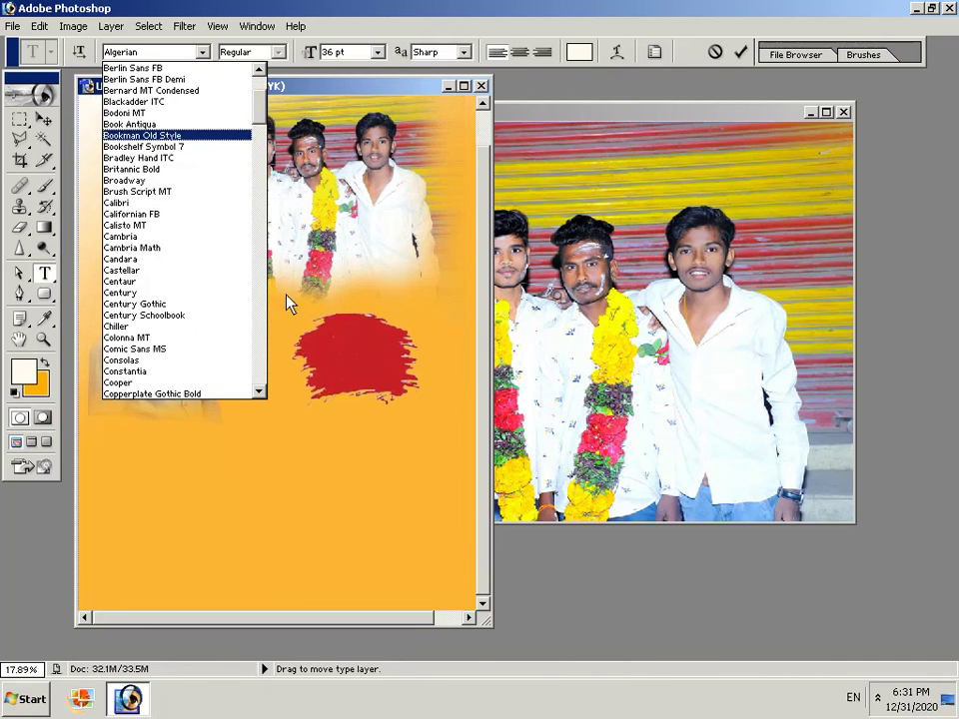
left_click(260, 392)
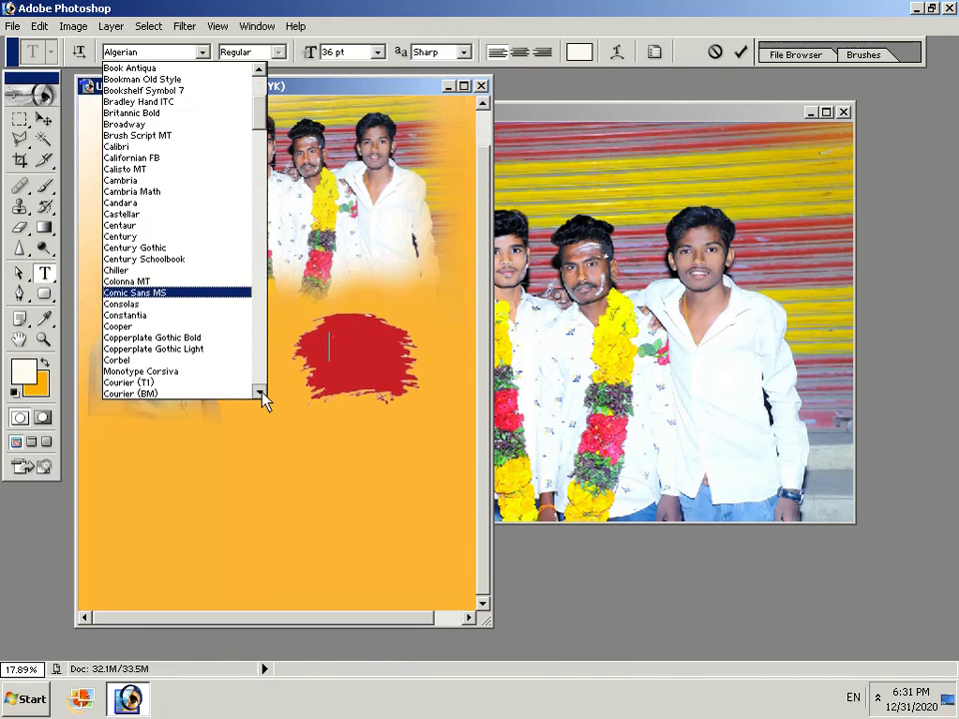
left_click_drag(262, 399, 262, 399)
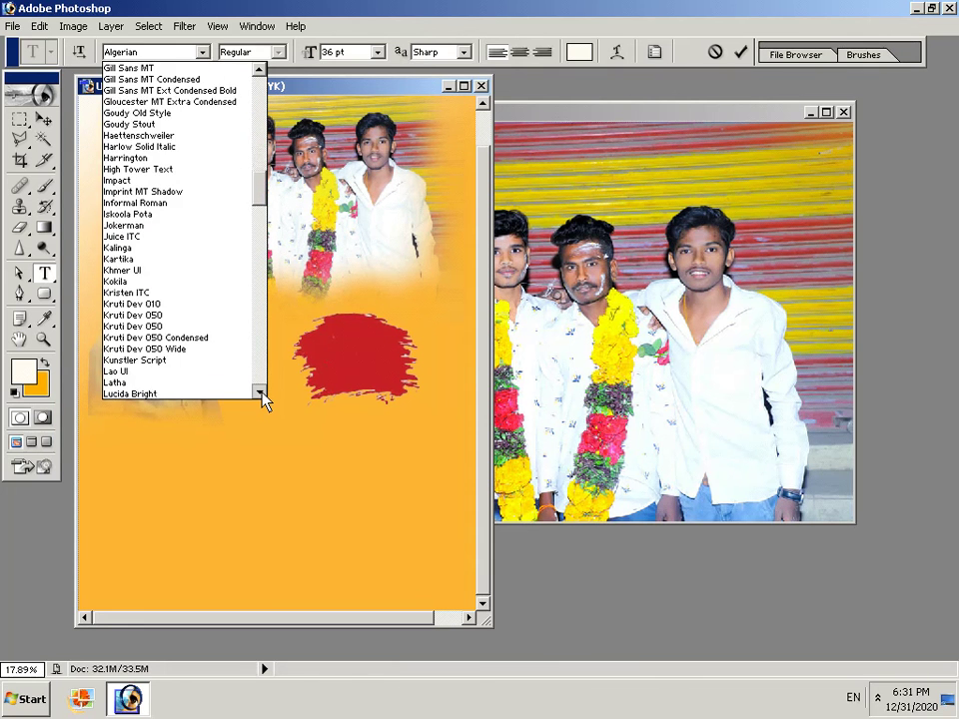
left_click(263, 400)
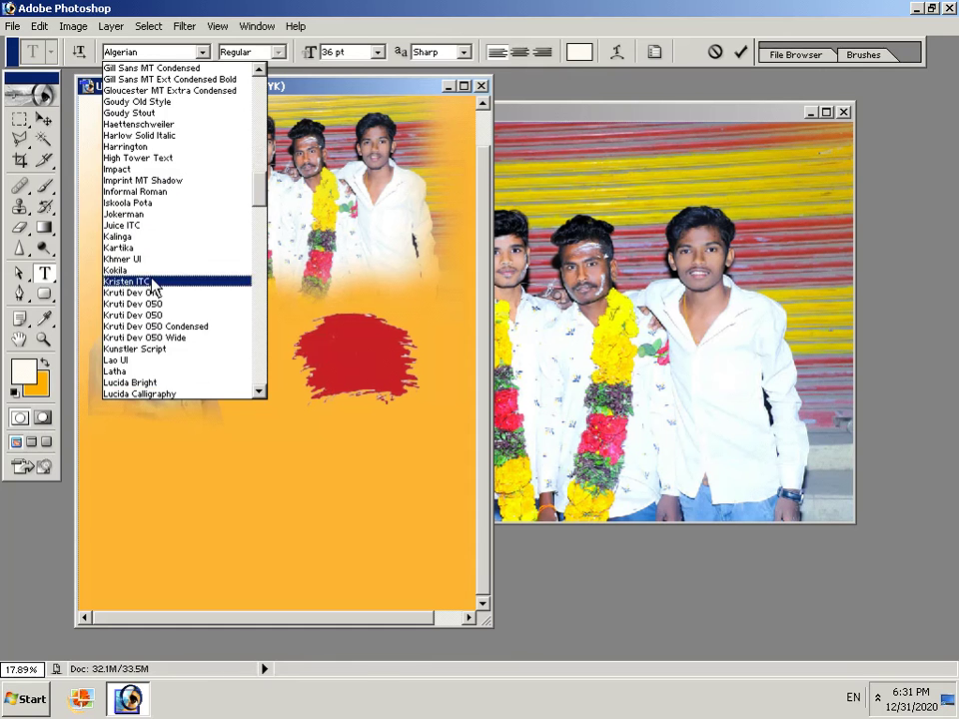
left_click(135, 293)
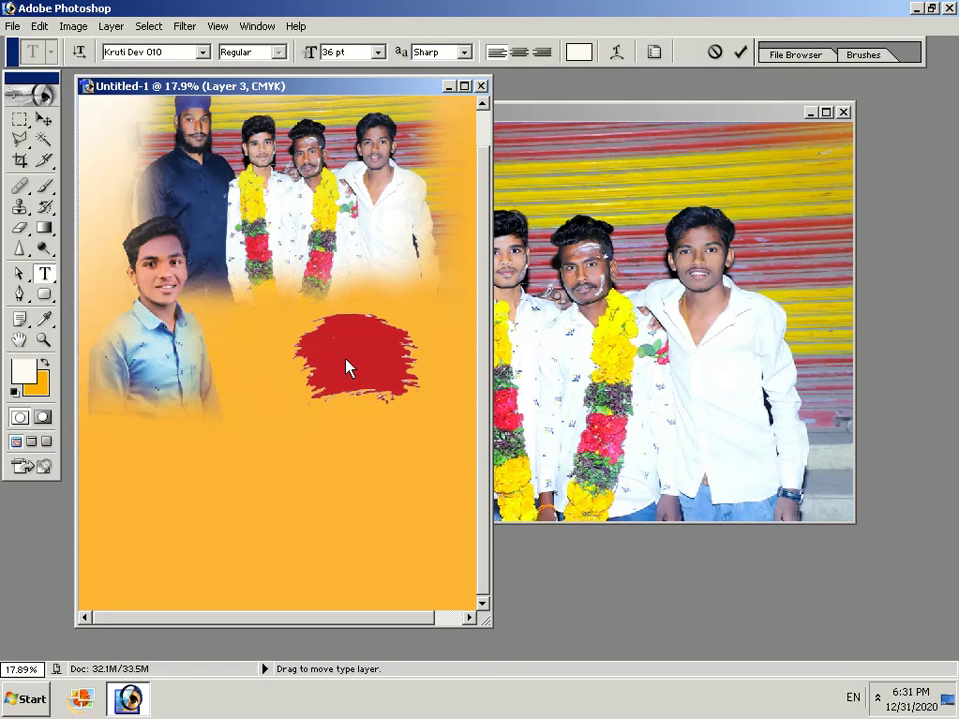
- Type विनायक and वाढदिवसाच्या in Kruti Dev, deleting two stray question marks
type("fo")
type("??")
key("BackSpace")
key("BackSpace")
type("u")
type(";")
type("d")
type("k")
type("s")
type("h")
key("BackSpace")
type("fn")
type("o")
type("l")
type("k")
type("P;k")
- Add the third line हार्दिक शुभेच्छा, fixing mistyped glyphs, and commit the text
key("Return")
type("g")
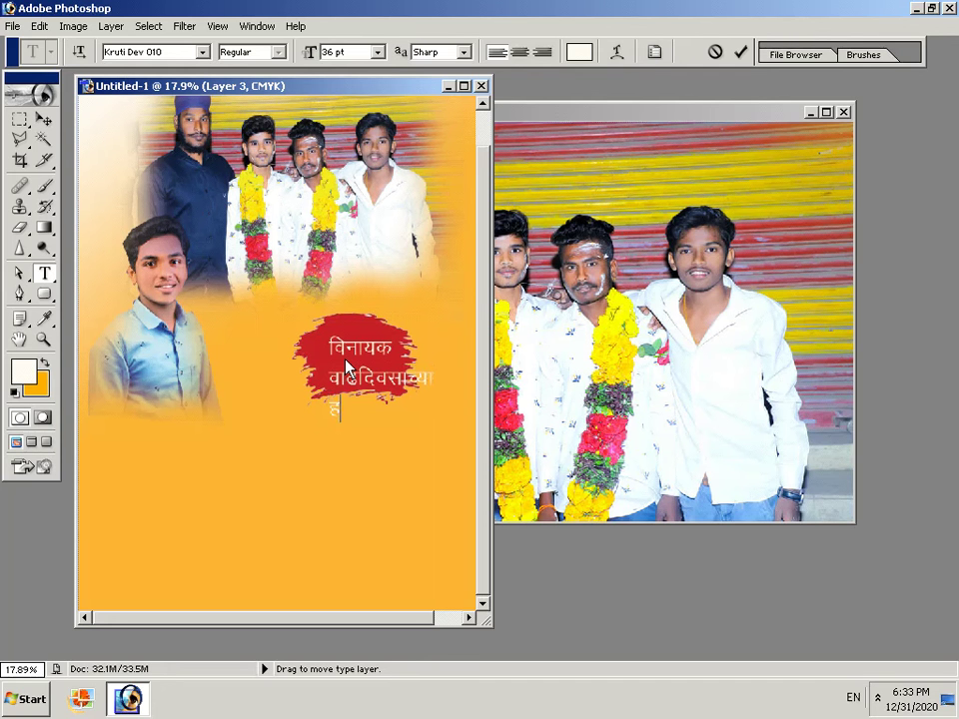
type("k")
type("f")
type("n")
type("Z")
type("d")
type("ns")
key("BackSpace")
key("BackSpace")
type("'kq")
key("BackSpace")
key("BackSpace")
key("BackSpace")
type("n")
key("BackSpace")
type("'k")
type("k")
type("q")
type("Hk")
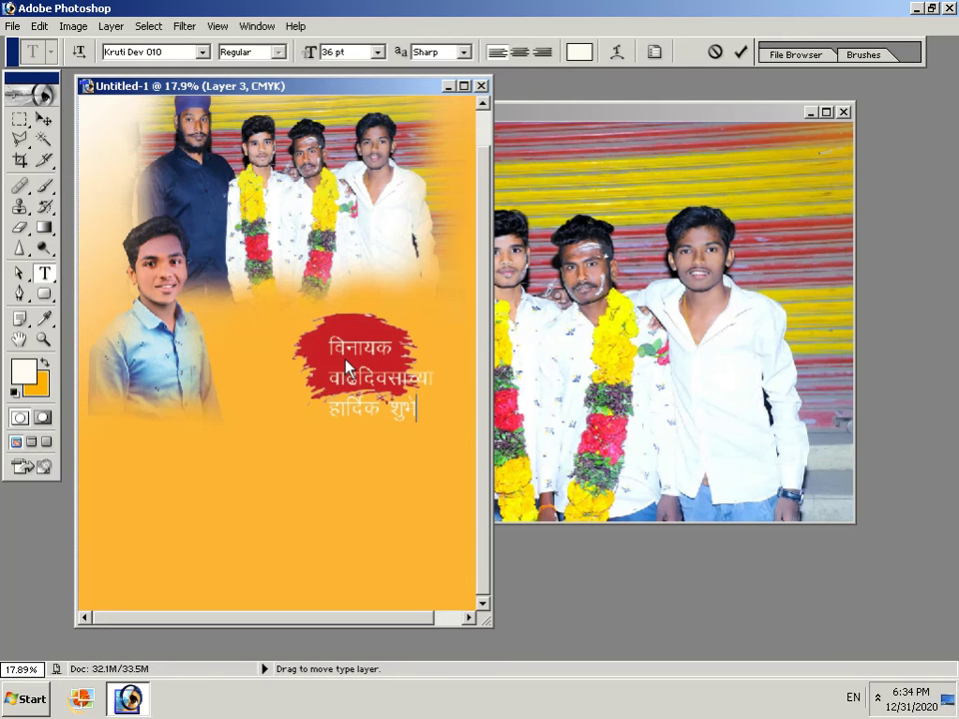
type("P")
type("N")
type("k")
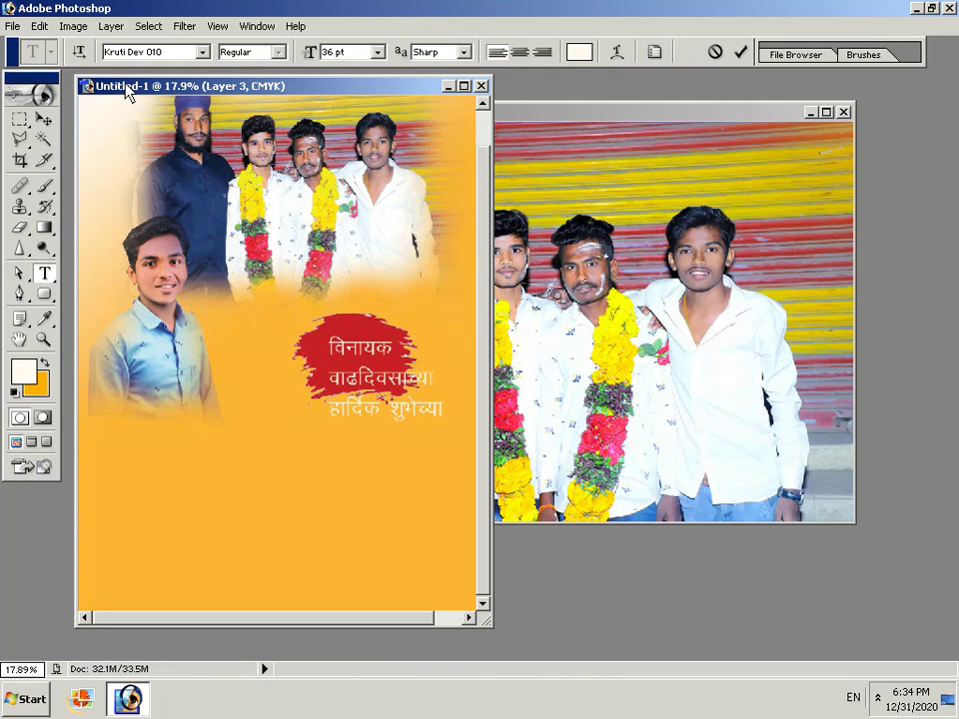
left_click(45, 114)
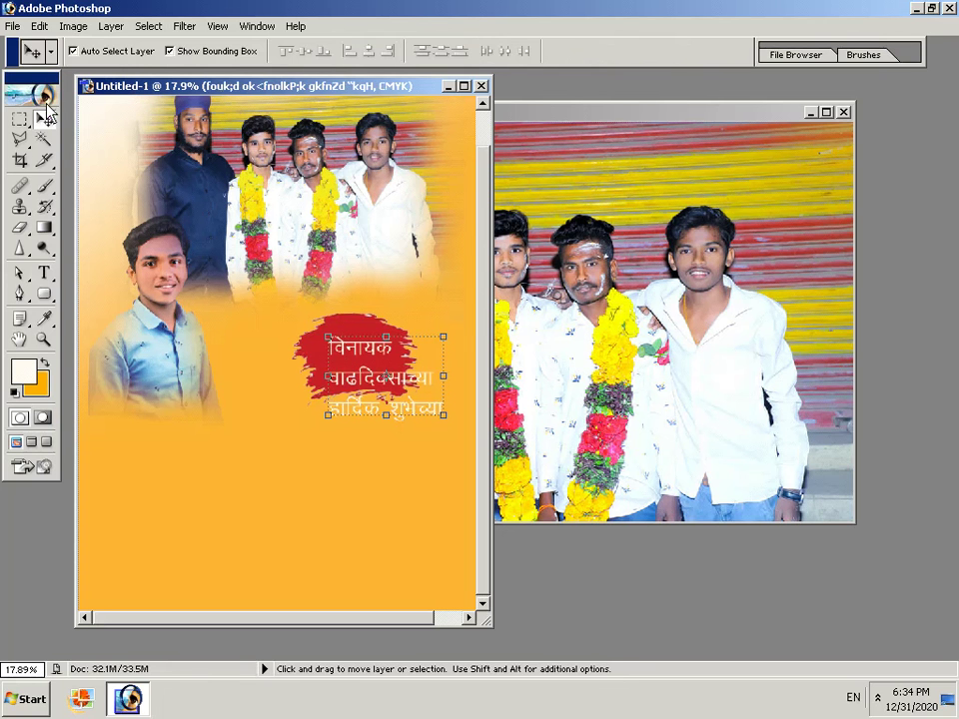
- Enable shadows and glows: Inner Shadow opacity 86, Drop Shadow 90, Inner Glow noise 1
left_click(111, 27)
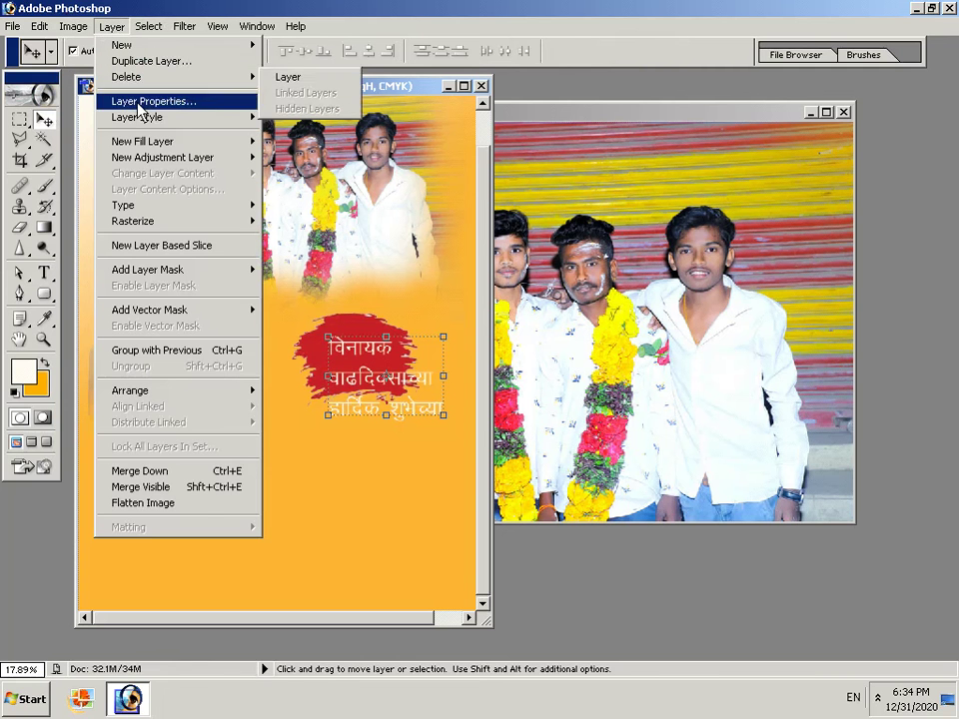
mouse_move(136, 117)
left_click(318, 117)
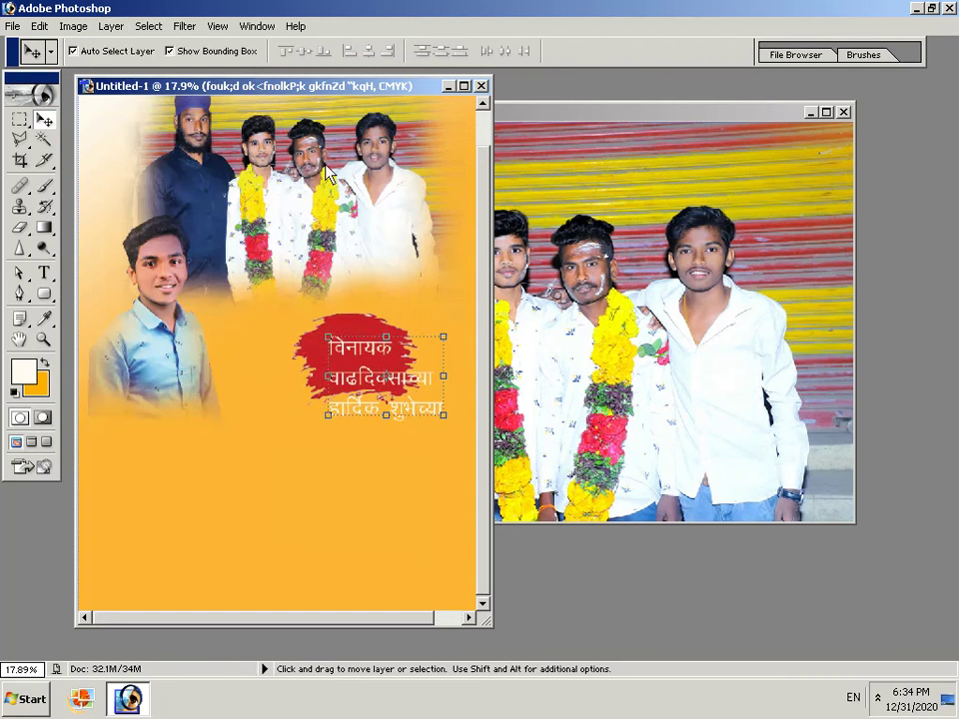
left_click(527, 319)
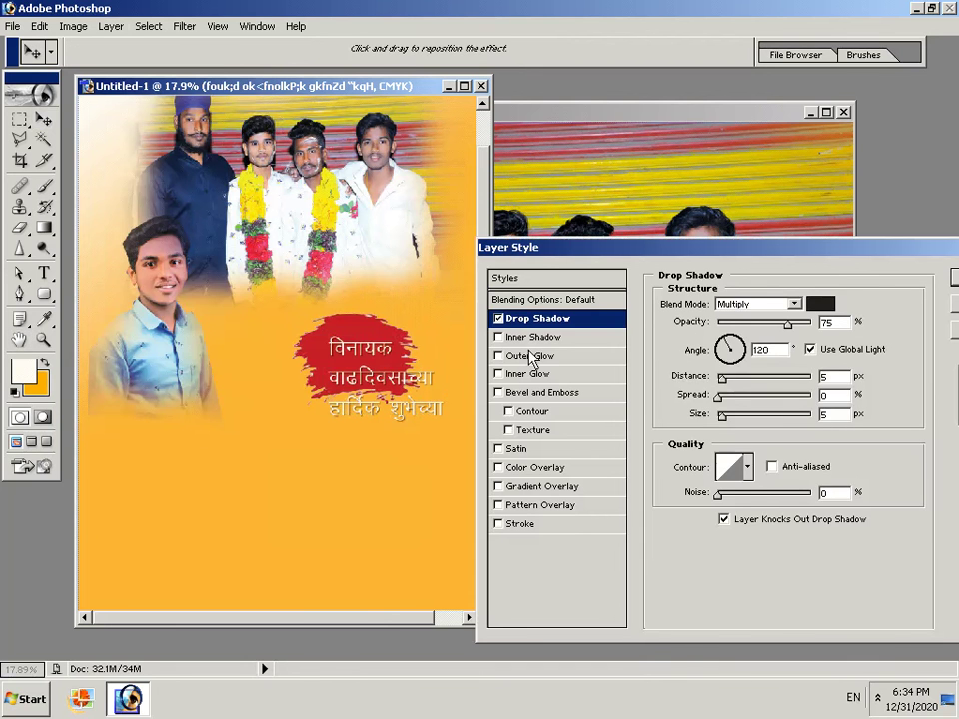
left_click(526, 337)
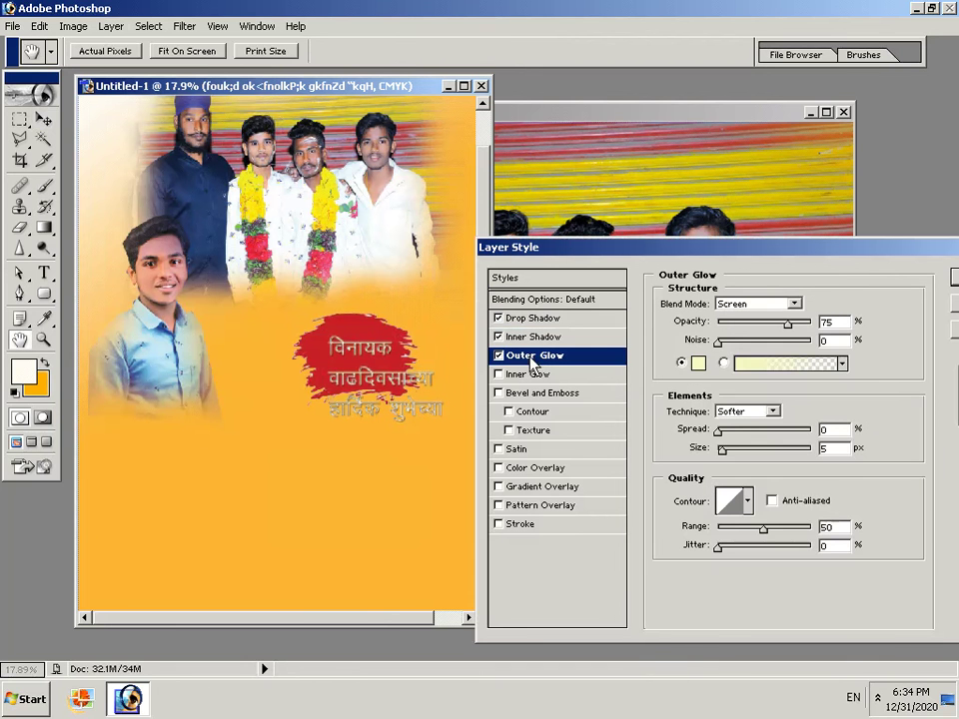
left_click(514, 336)
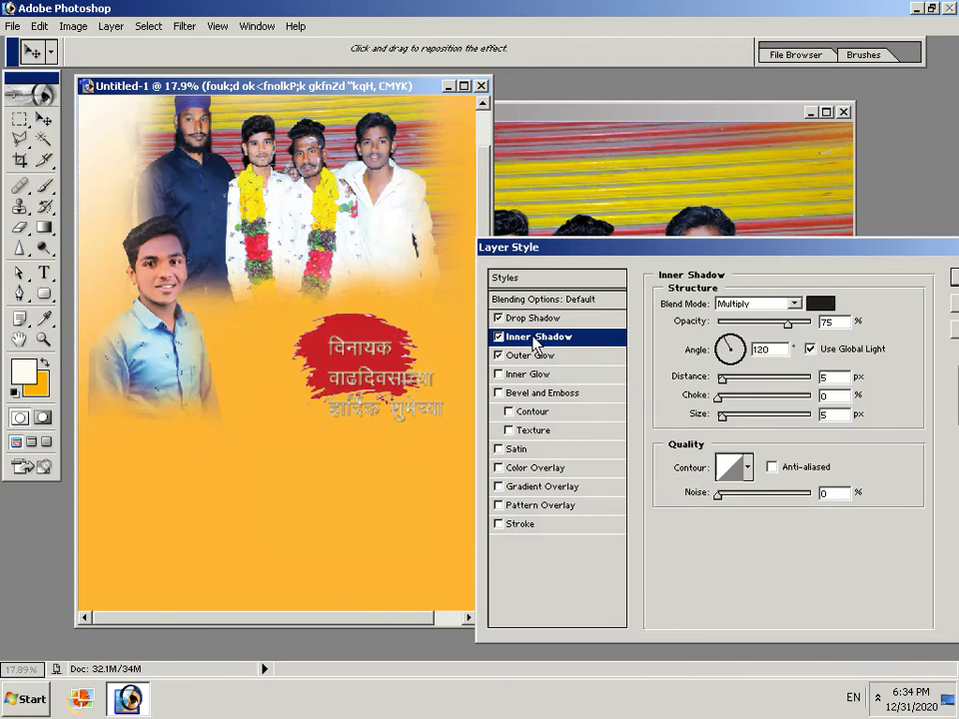
mouse_move(789, 326)
left_mouse_down()
mouse_move(802, 327)
mouse_move(794, 326)
left_mouse_up()
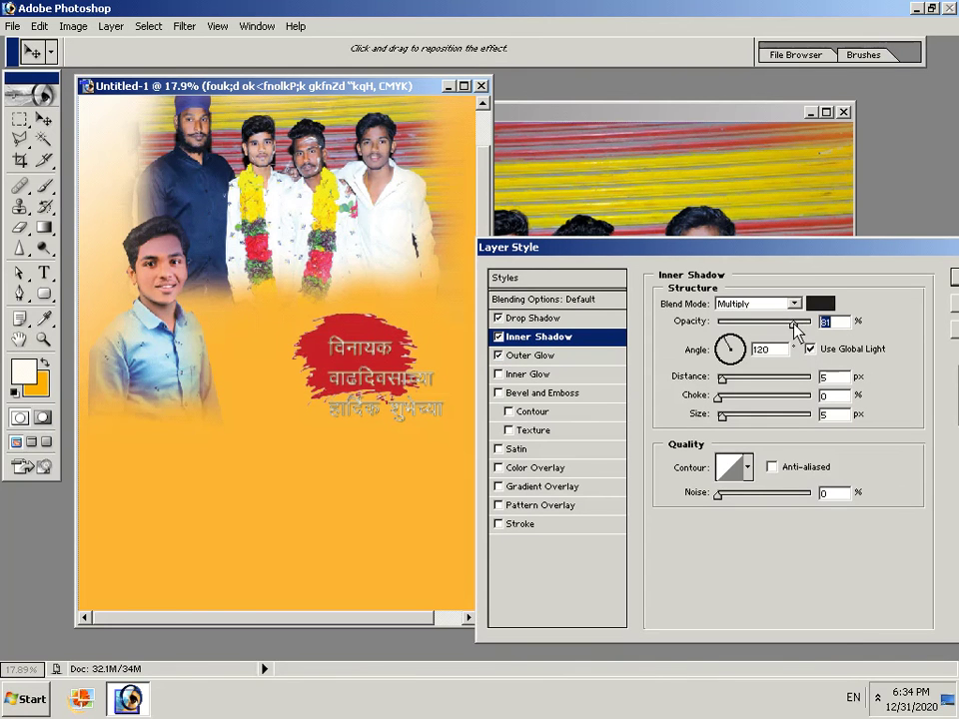
left_click(511, 318)
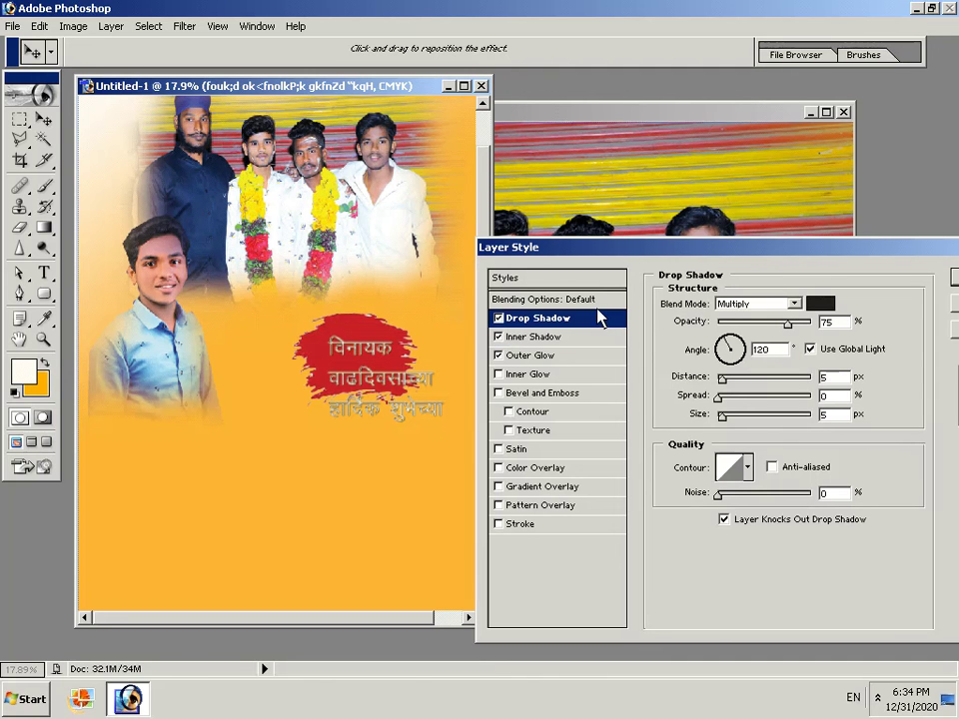
left_click_drag(777, 327, 802, 327)
left_click(571, 377)
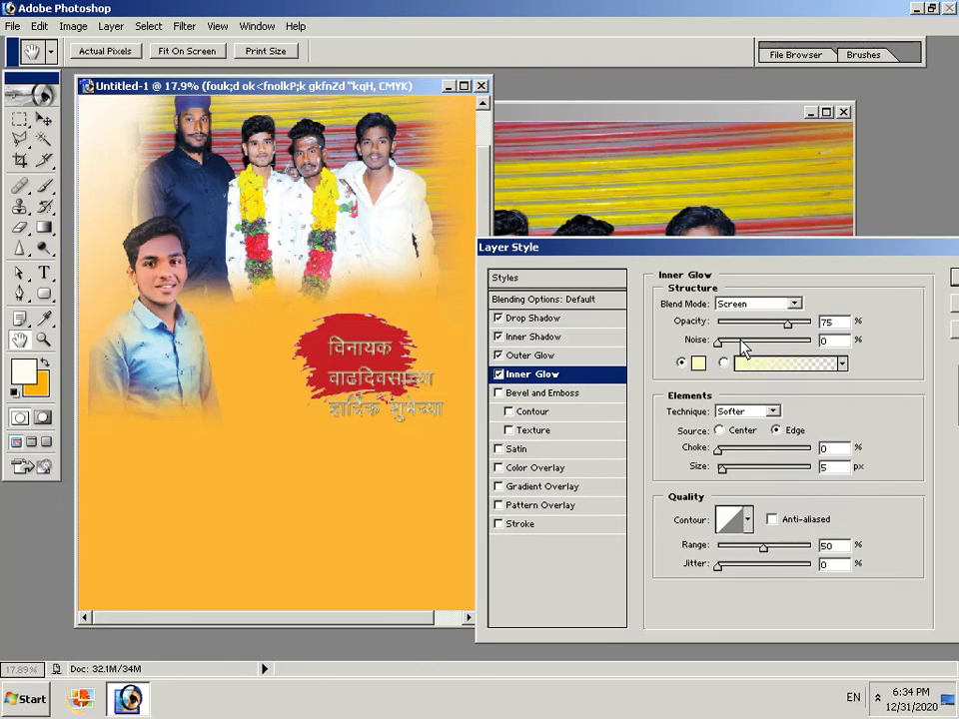
left_click_drag(718, 341, 726, 341)
- Enable Bevel with contour and texture, Satin, colour/gradient/pattern overlays and Stroke
left_click(529, 394)
left_click(522, 412)
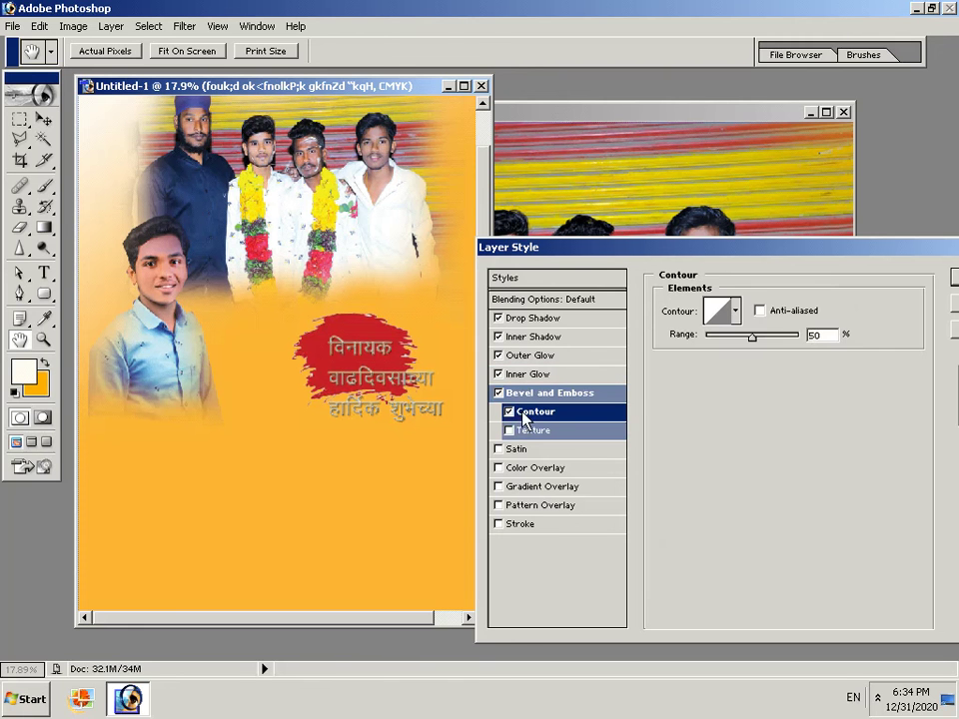
left_click(524, 431)
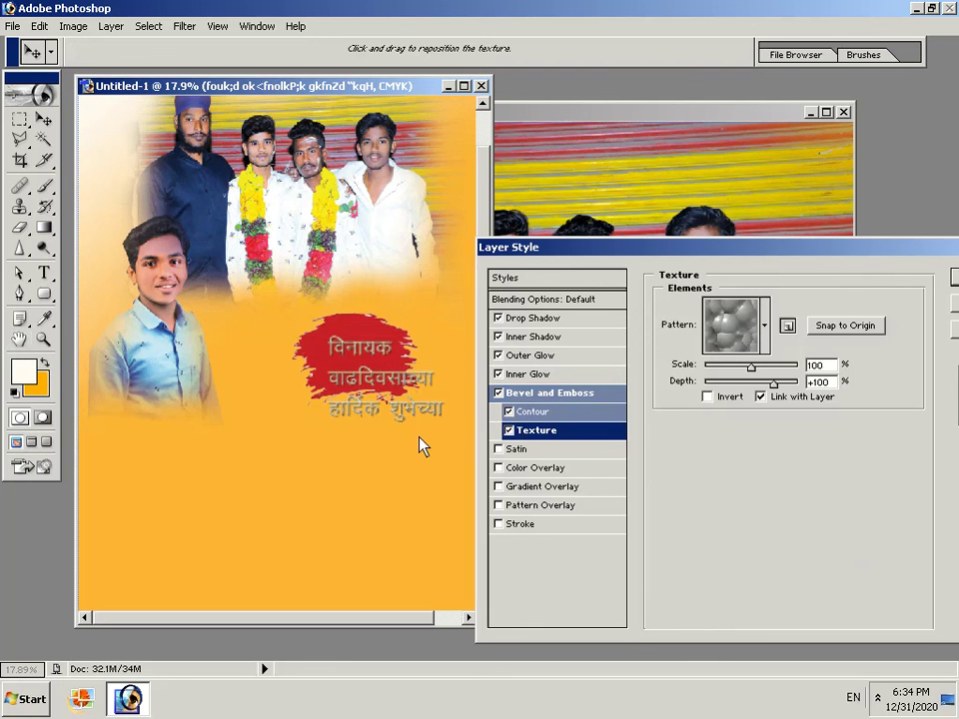
left_click(499, 449)
left_click(498, 467)
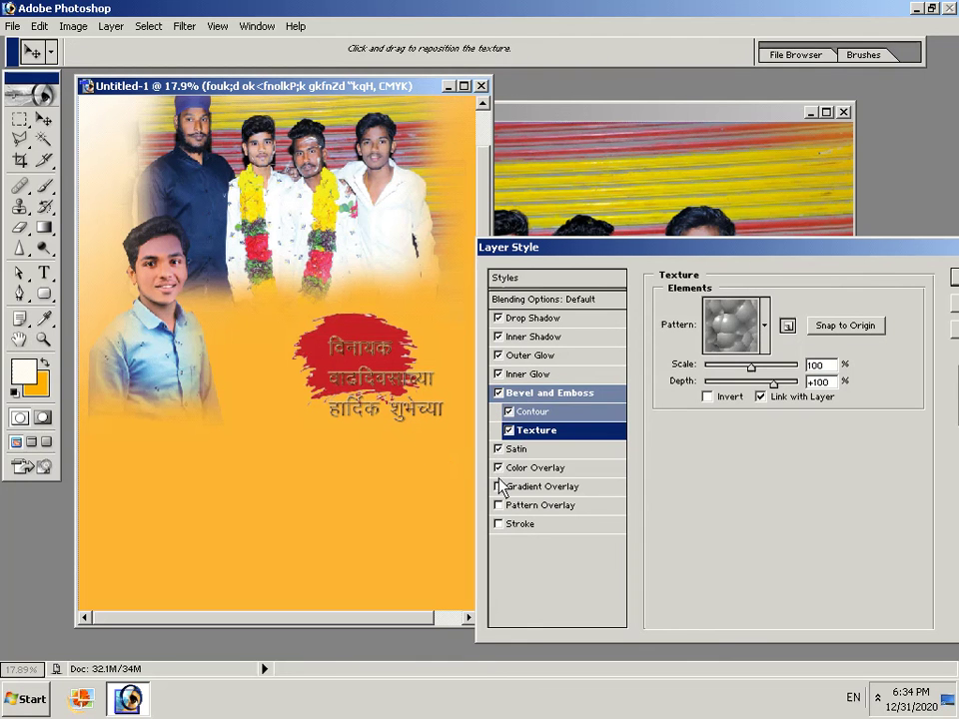
left_click(500, 486)
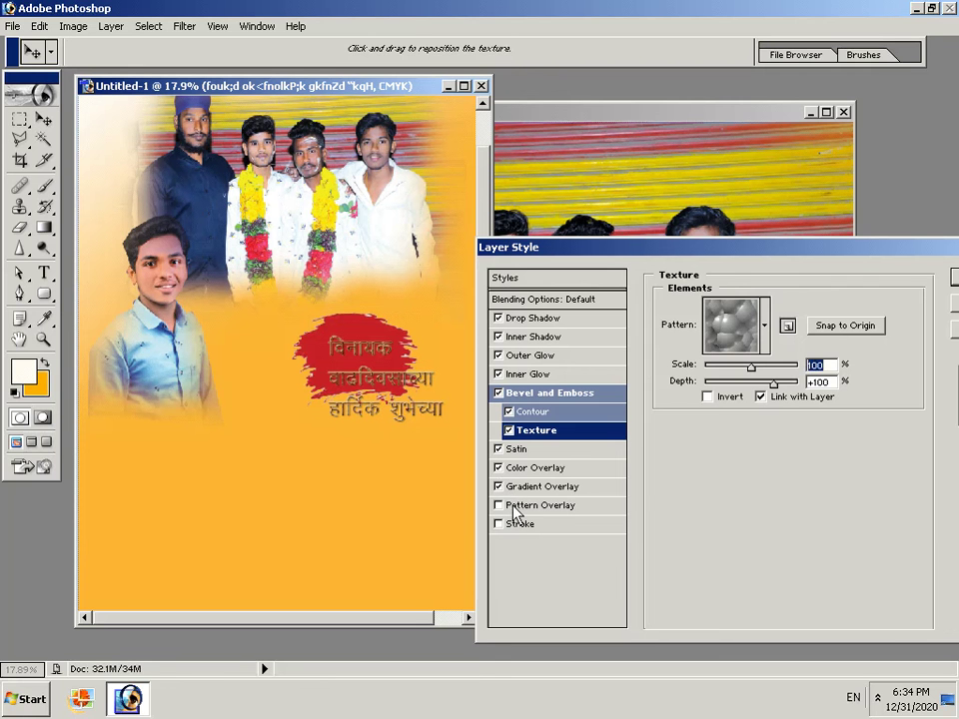
left_click(512, 505)
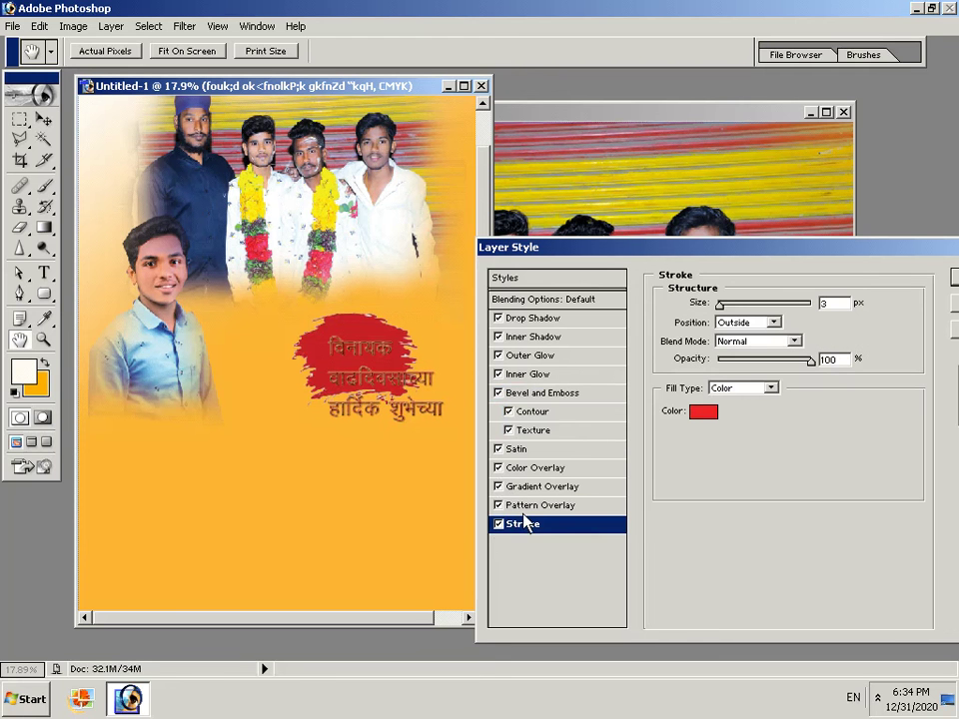
- Set the text's Stroke colour to near-black 142024
left_click(699, 411)
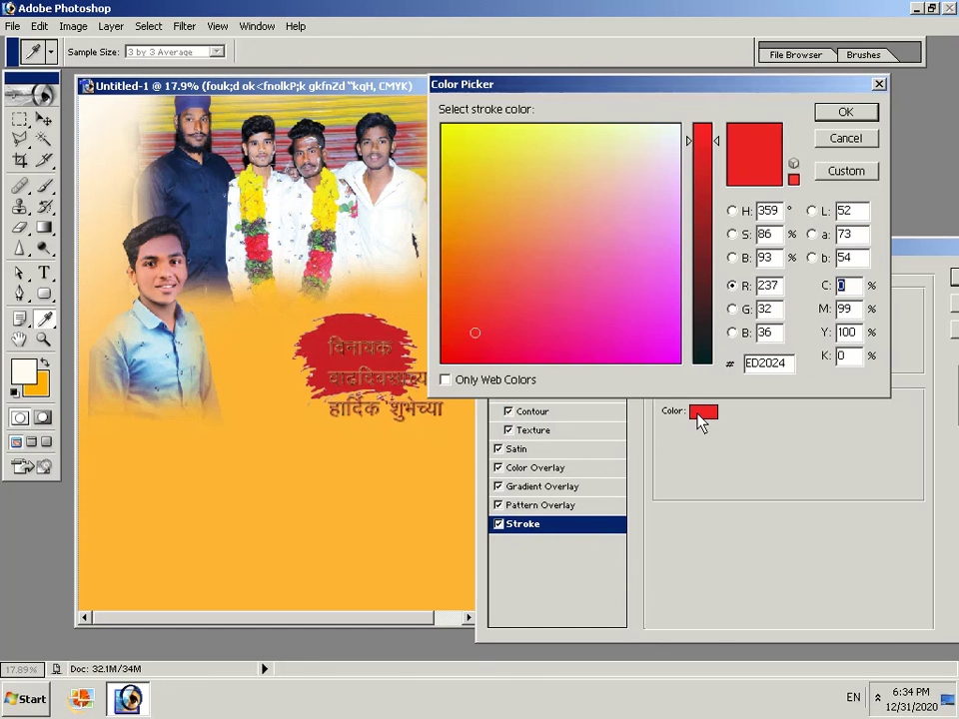
left_click(703, 346)
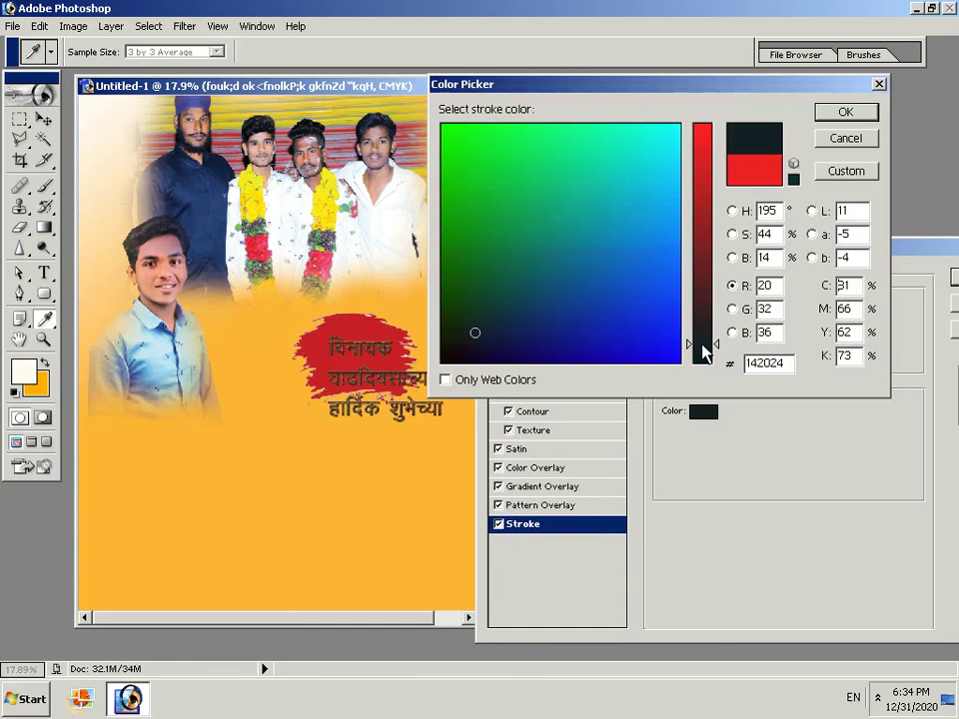
left_click(844, 113)
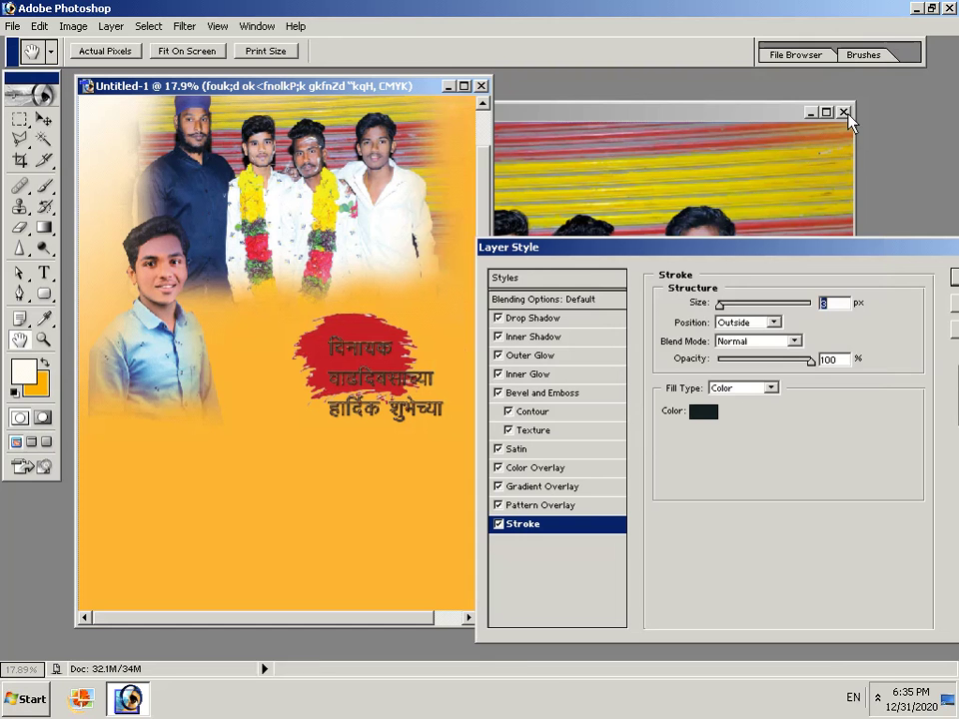
- Set the Color Overlay to pale cyan E0F6F8 and apply all layer styles
left_click(562, 469)
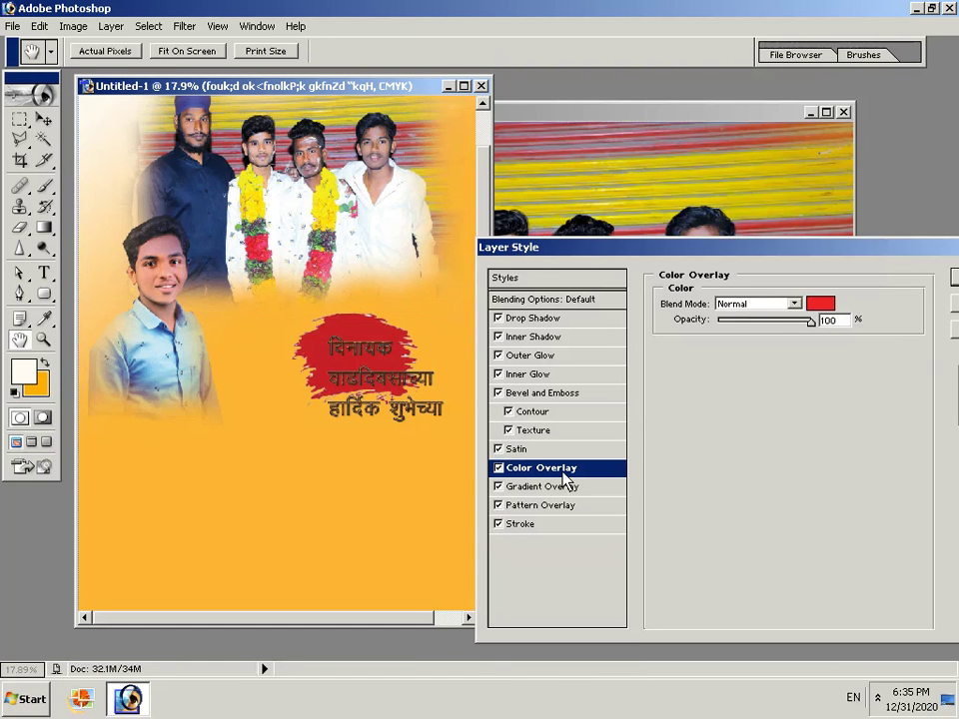
left_click(820, 304)
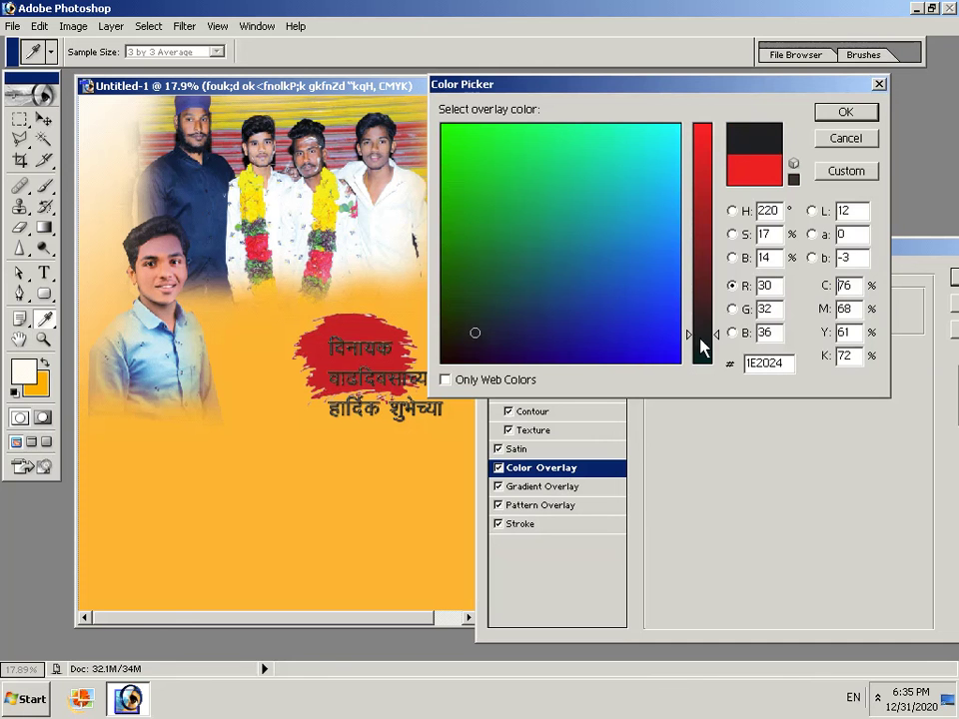
mouse_move(692, 330)
left_mouse_down()
mouse_move(712, 245)
mouse_move(688, 159)
left_mouse_up()
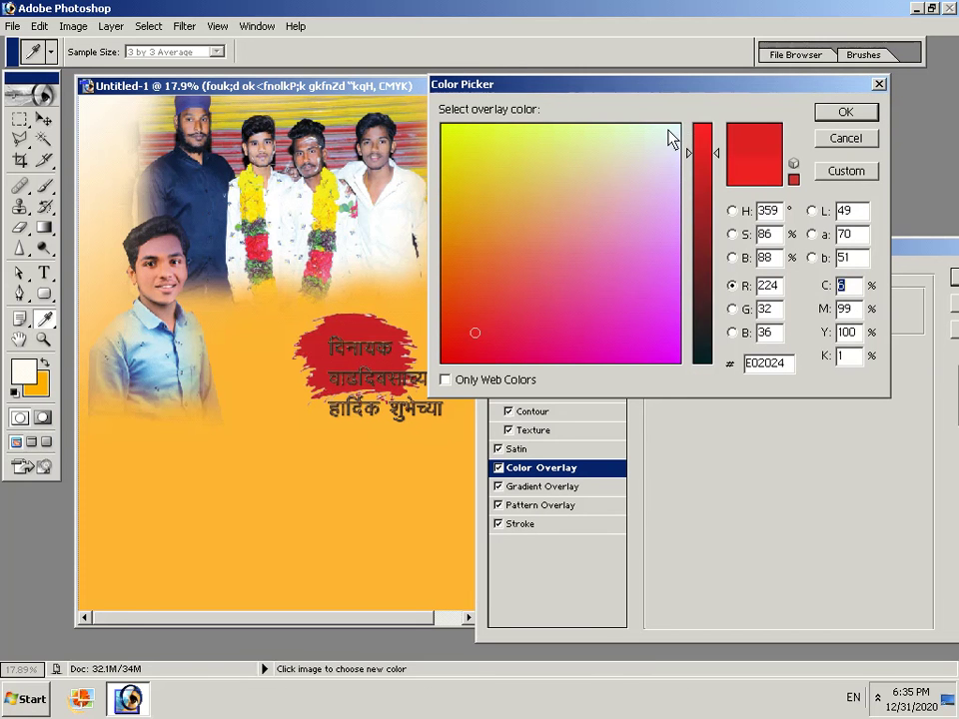
left_click(669, 130)
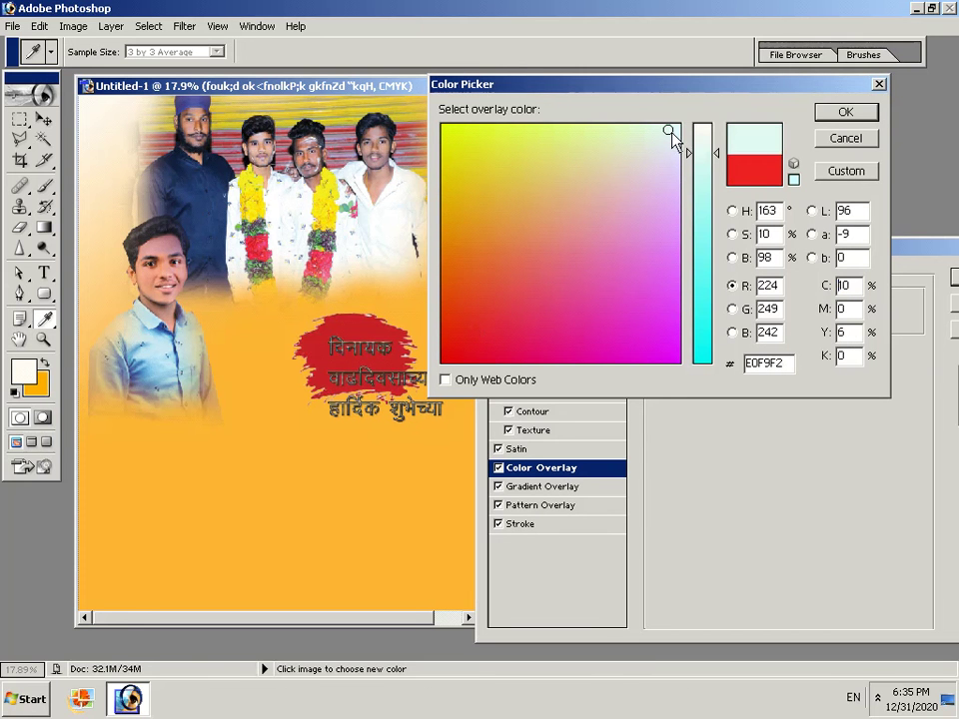
left_click(673, 132)
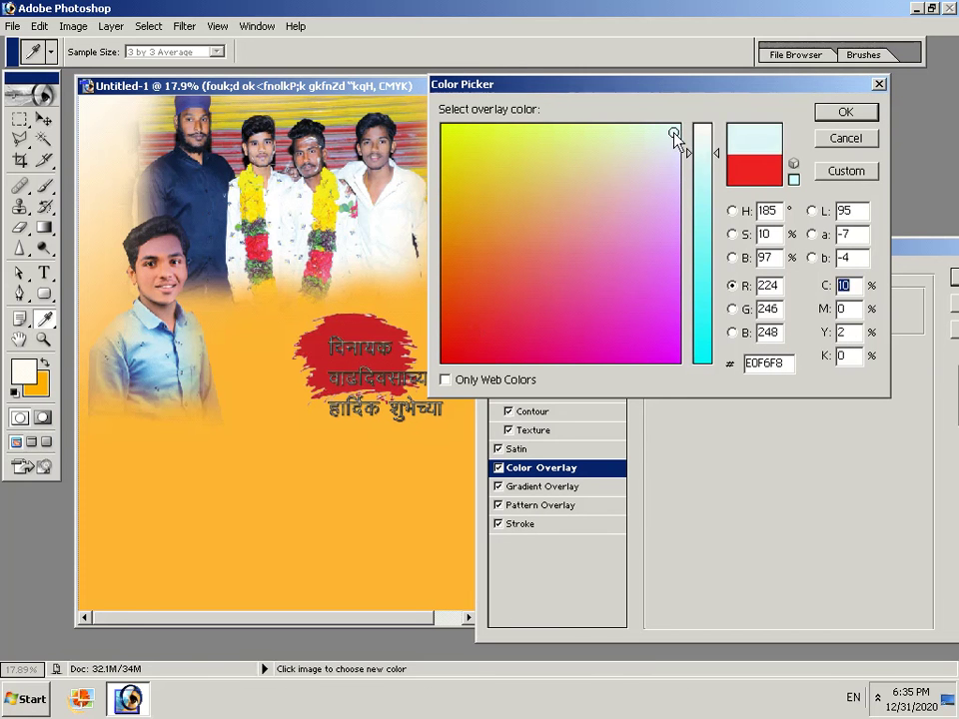
left_click(868, 115)
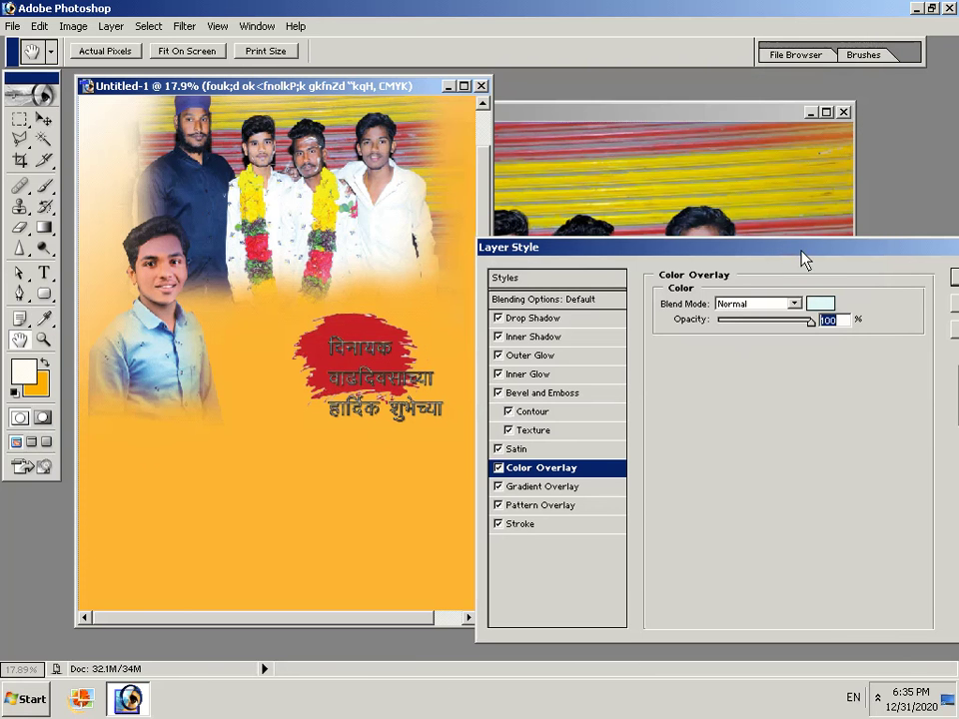
left_click_drag(804, 260, 757, 281)
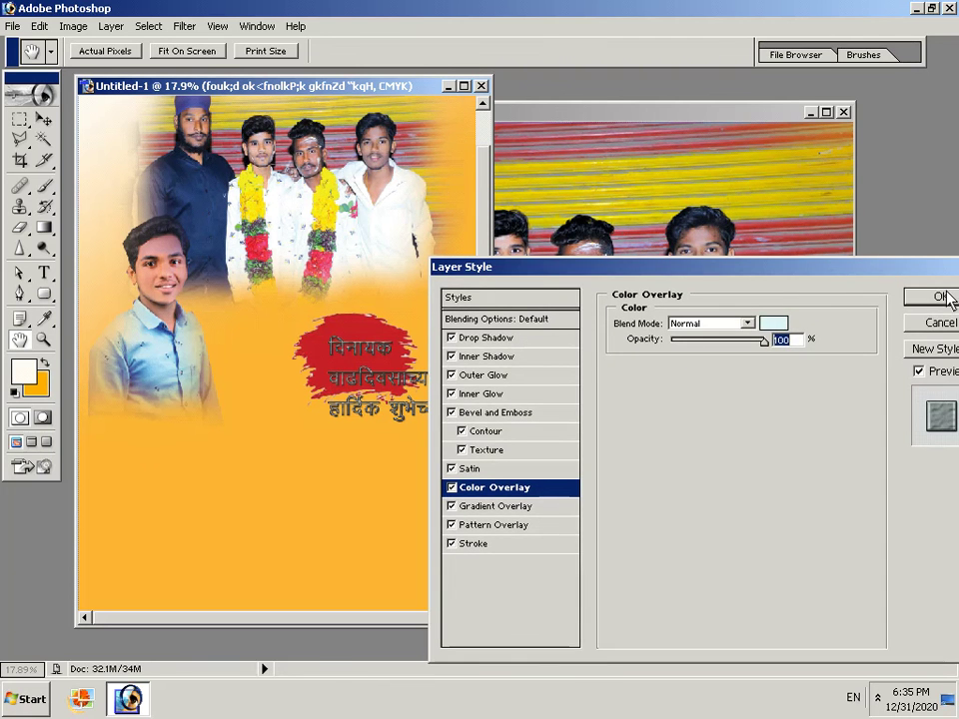
left_click(941, 296)
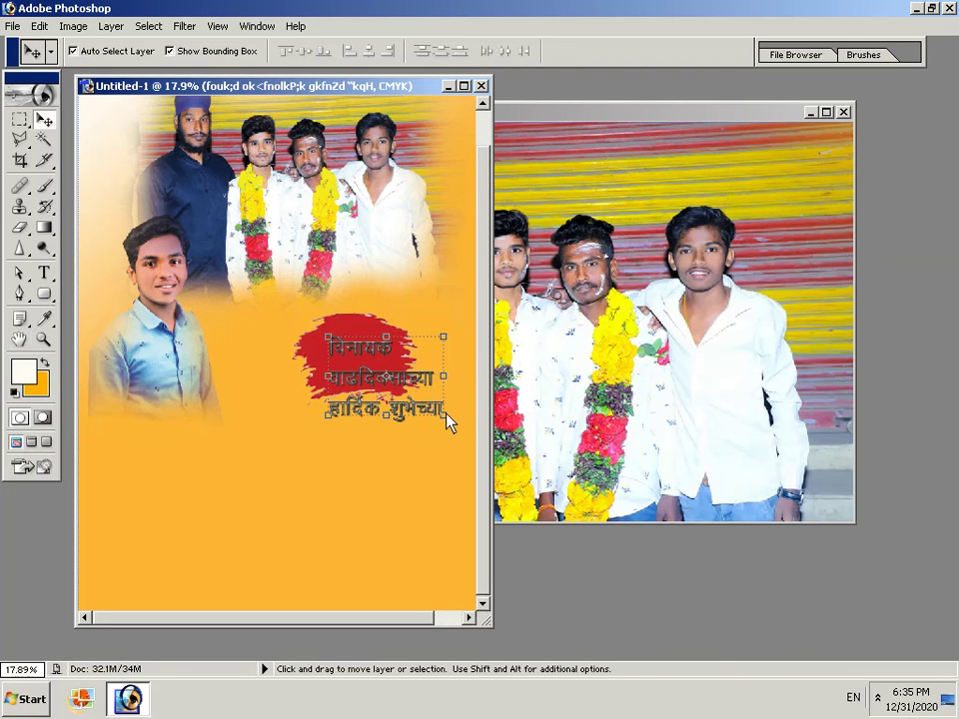
- Close the source group photo without saving, then scale the three-line Marathi greeting up slightly and apply it
left_click(844, 112)
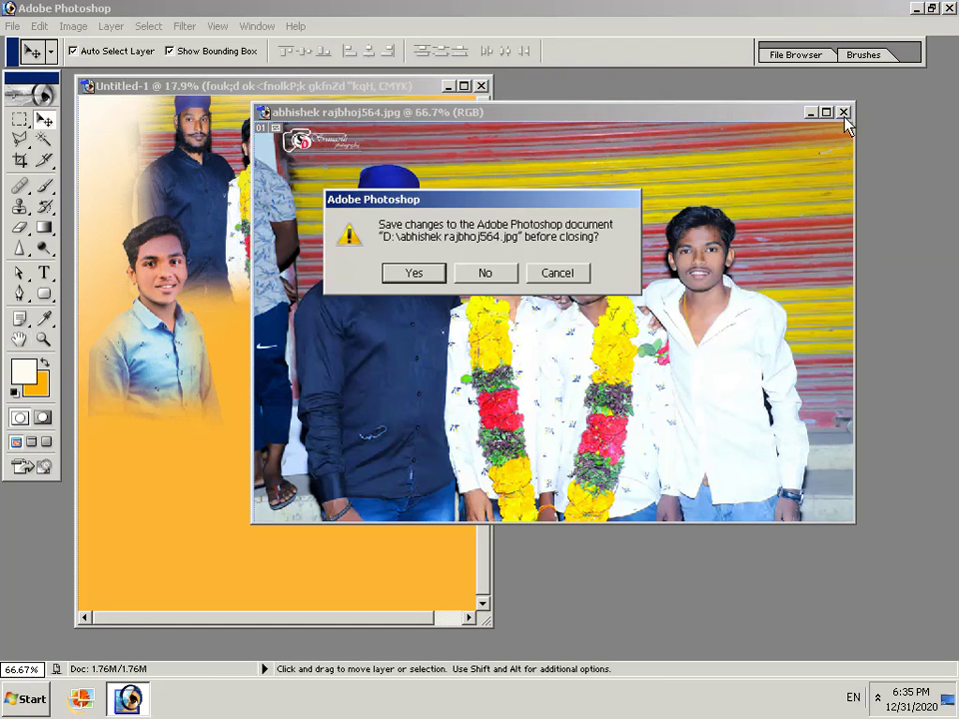
left_click(483, 272)
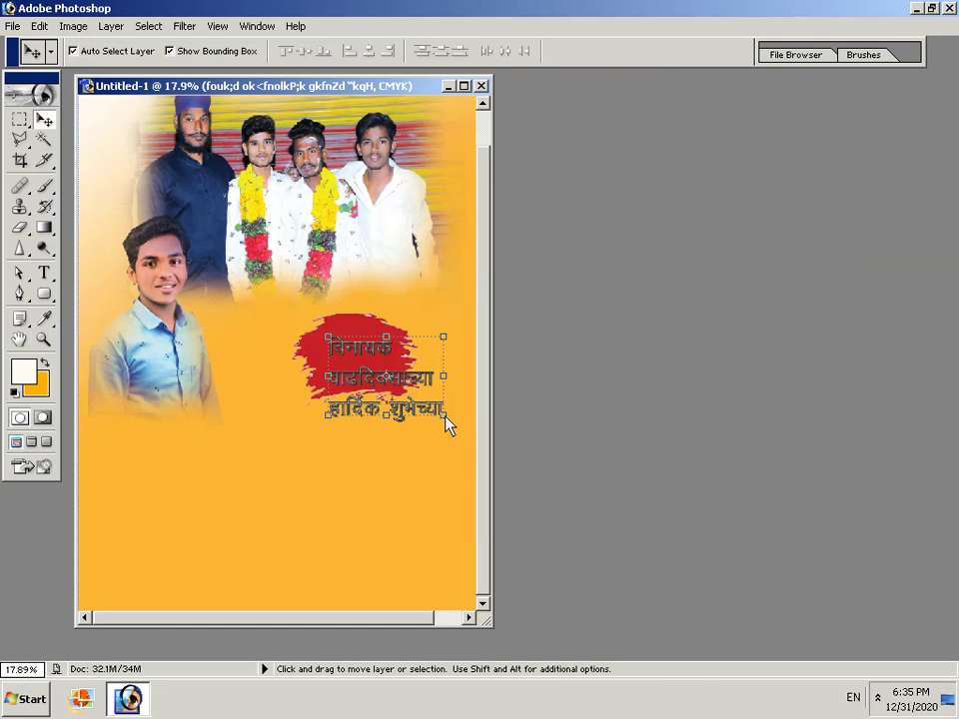
left_click_drag(446, 427, 466, 436)
left_click_drag(391, 406, 380, 427)
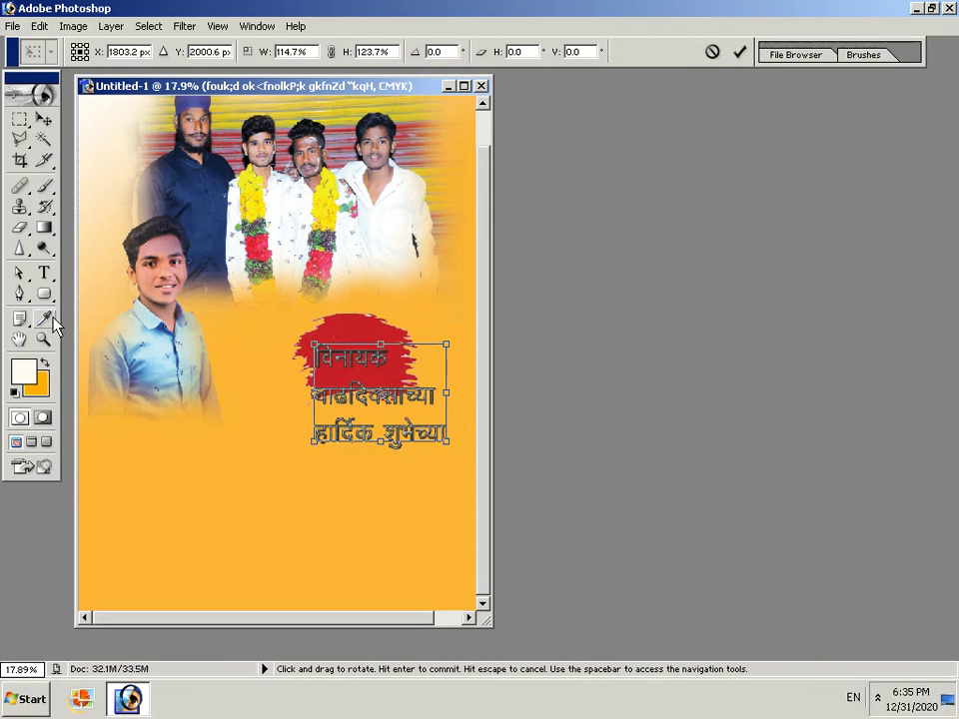
left_click(43, 273)
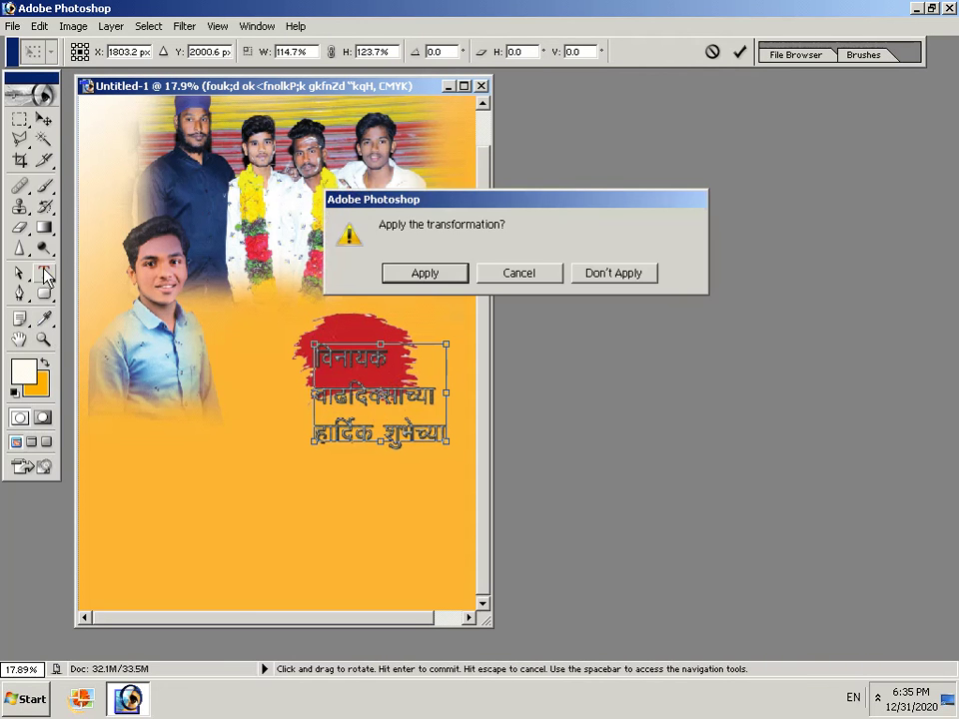
left_click(414, 273)
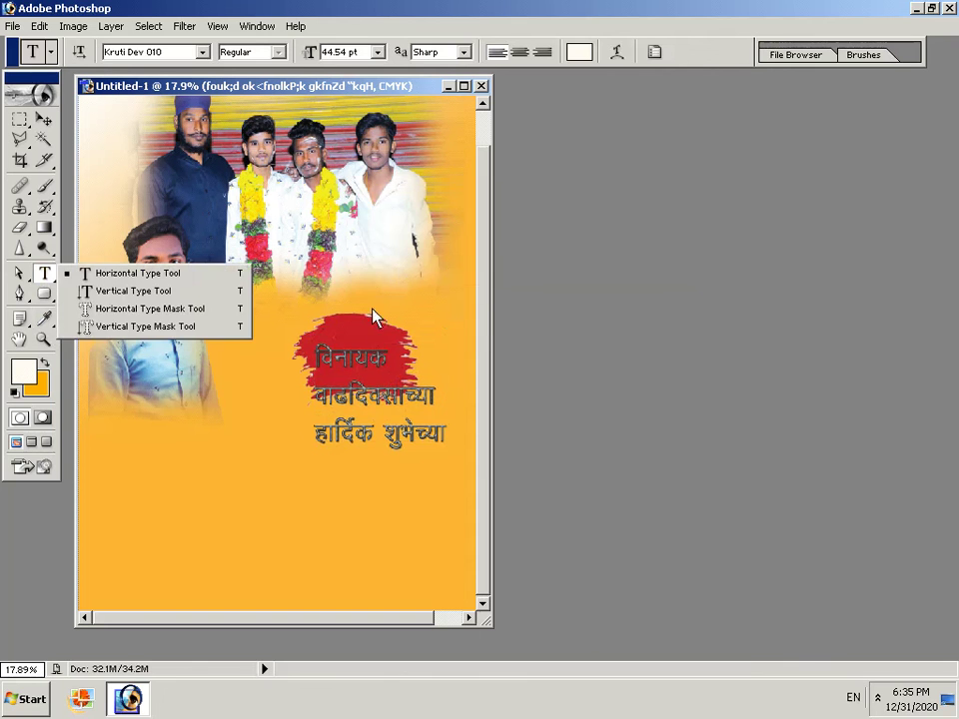
left_click(197, 276)
left_click(395, 367)
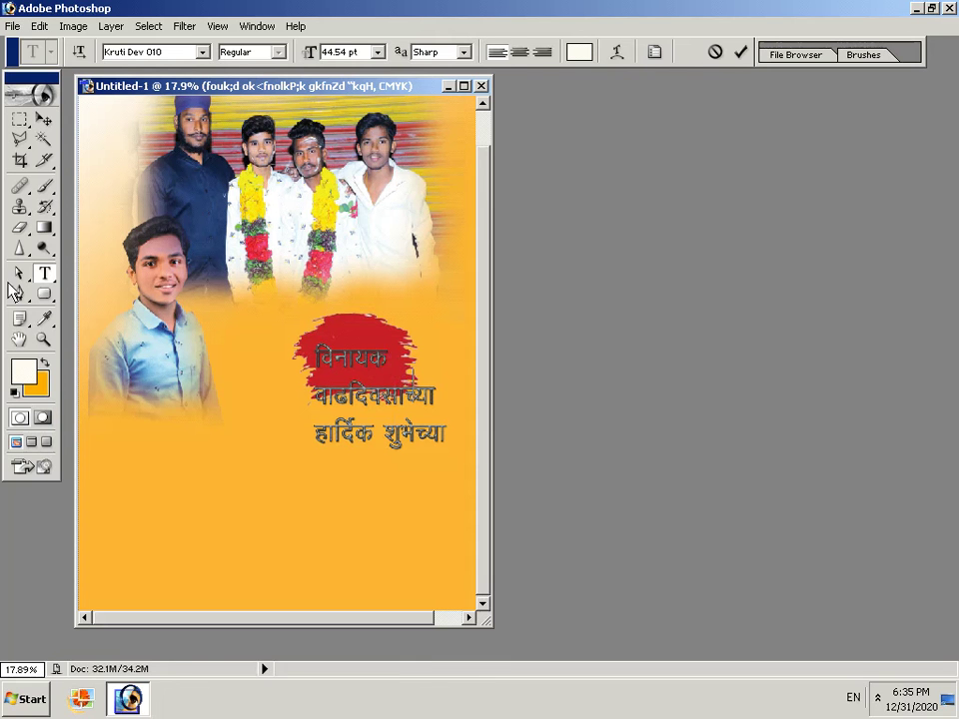
- Move the red brush stroke right and down, committing its transform
left_click(44, 118)
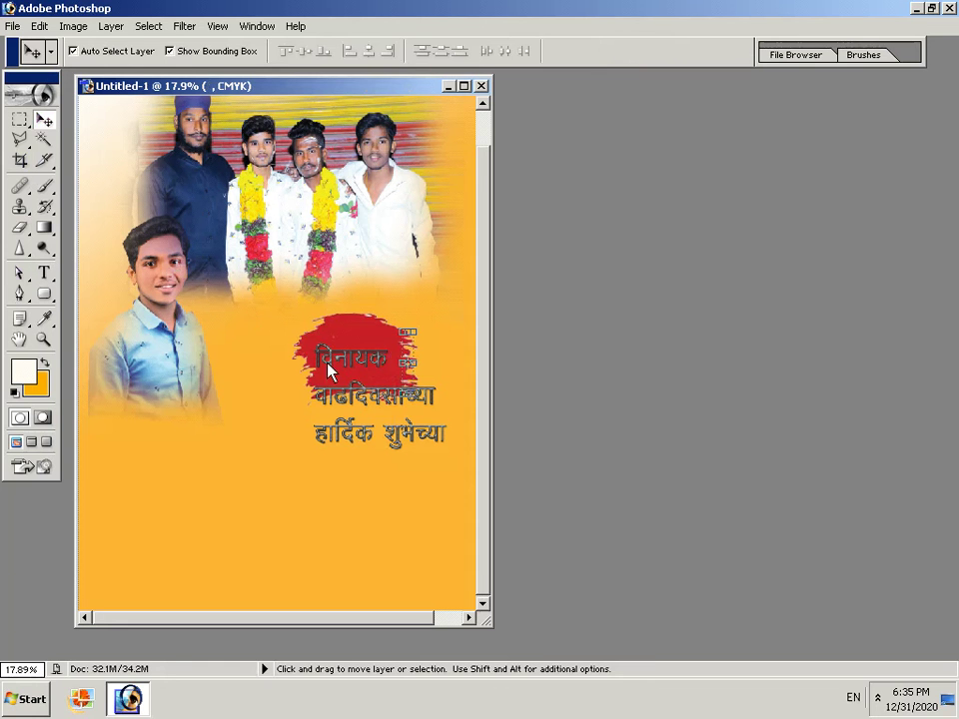
mouse_move(342, 372)
left_mouse_down()
mouse_move(390, 409)
mouse_move(448, 432)
left_mouse_up()
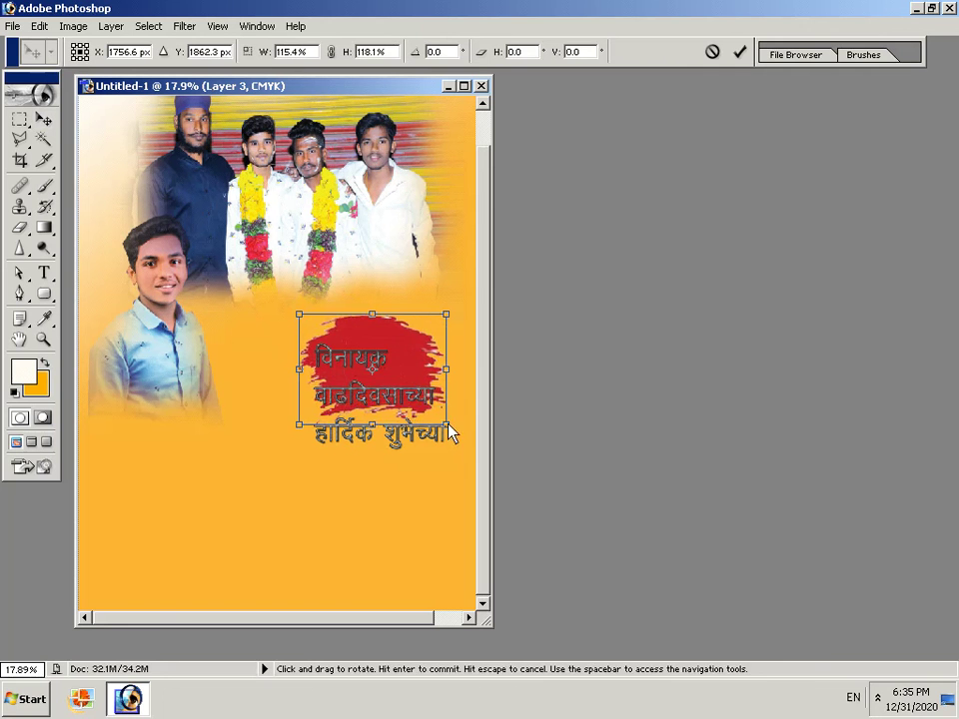
left_click_drag(400, 369, 398, 378)
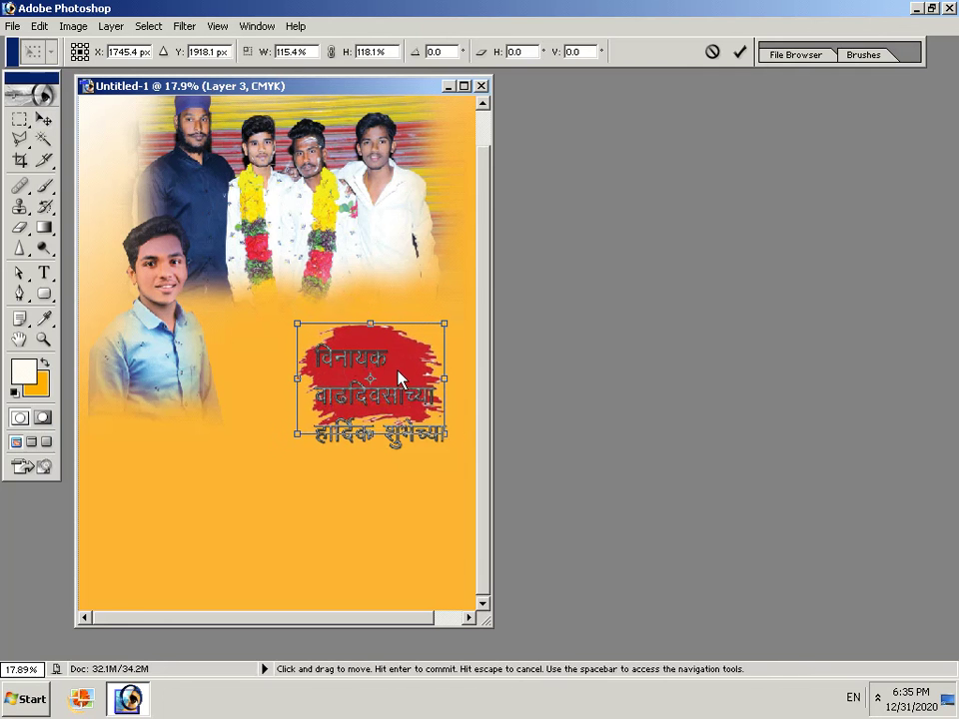
right_click(400, 451)
left_click(233, 434)
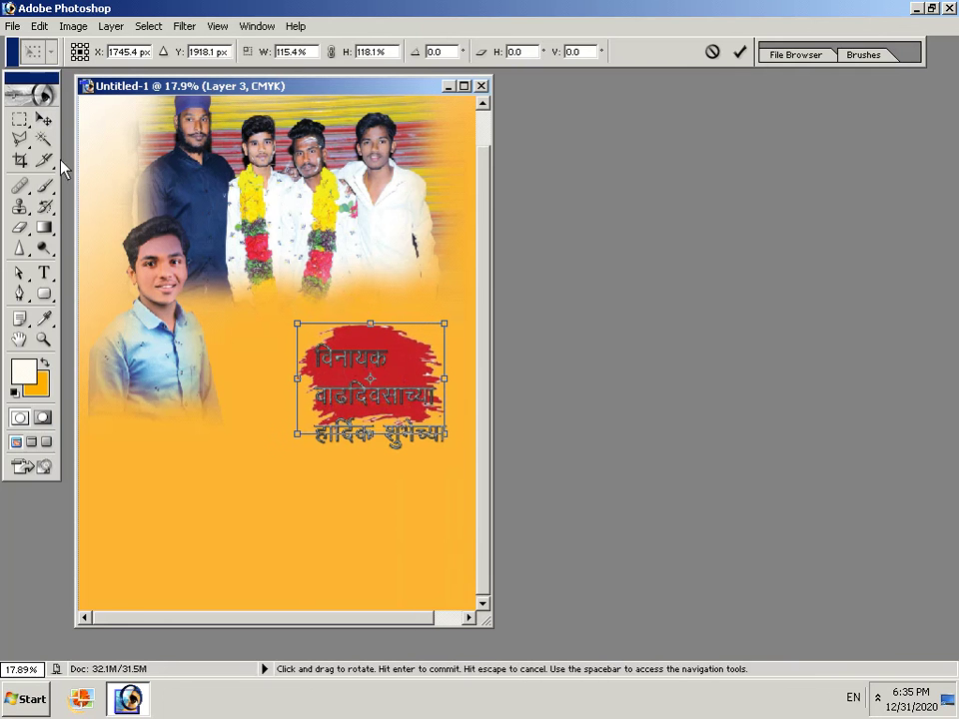
left_click(43, 119)
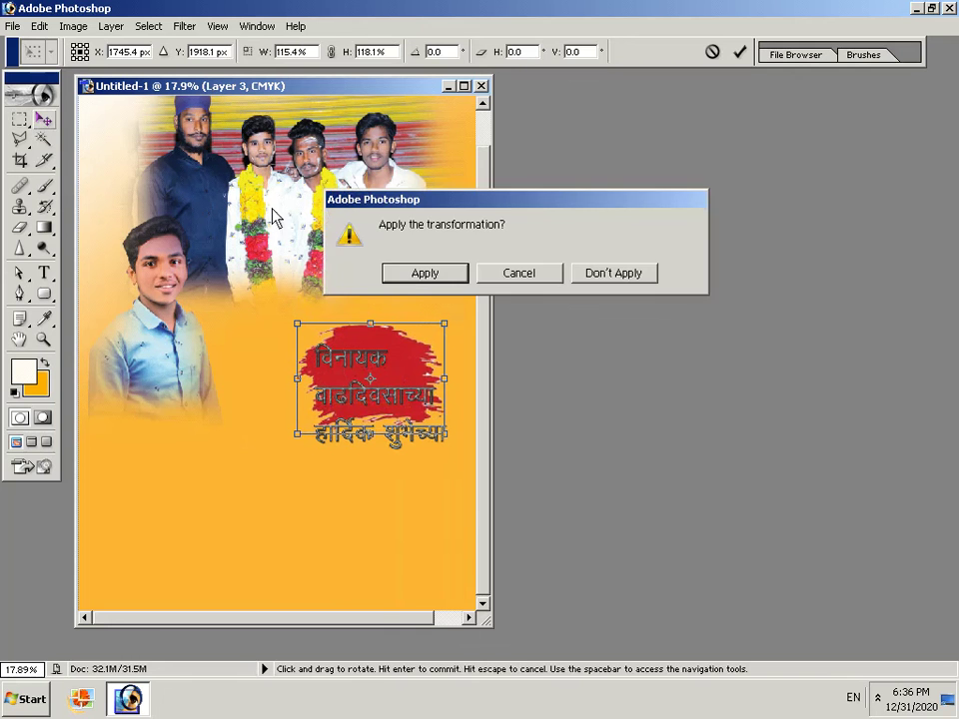
left_click(407, 271)
- Pick the red brush stroke layer from the right-click layer list and nudge it down
right_click(421, 442)
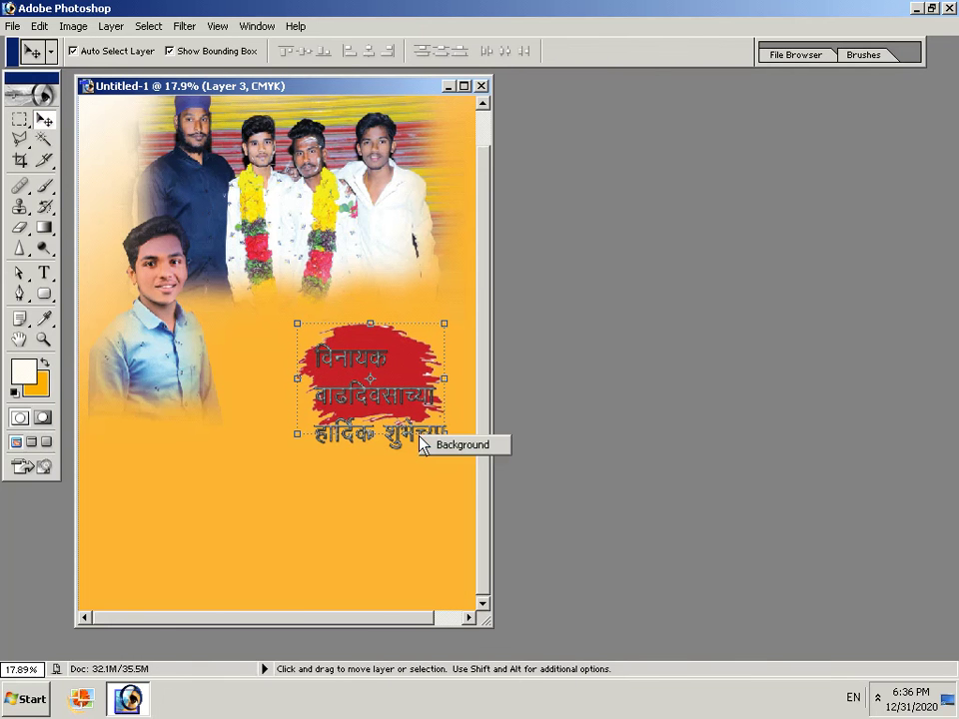
left_click(392, 442)
right_click(392, 442)
left_click(392, 443)
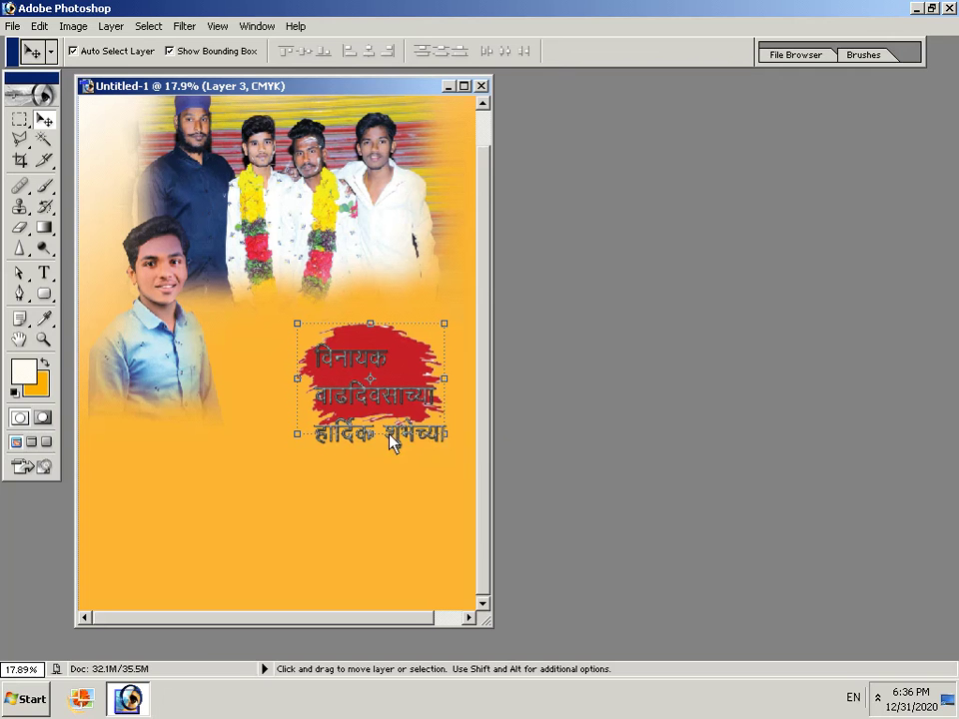
right_click(380, 437)
right_click(369, 413)
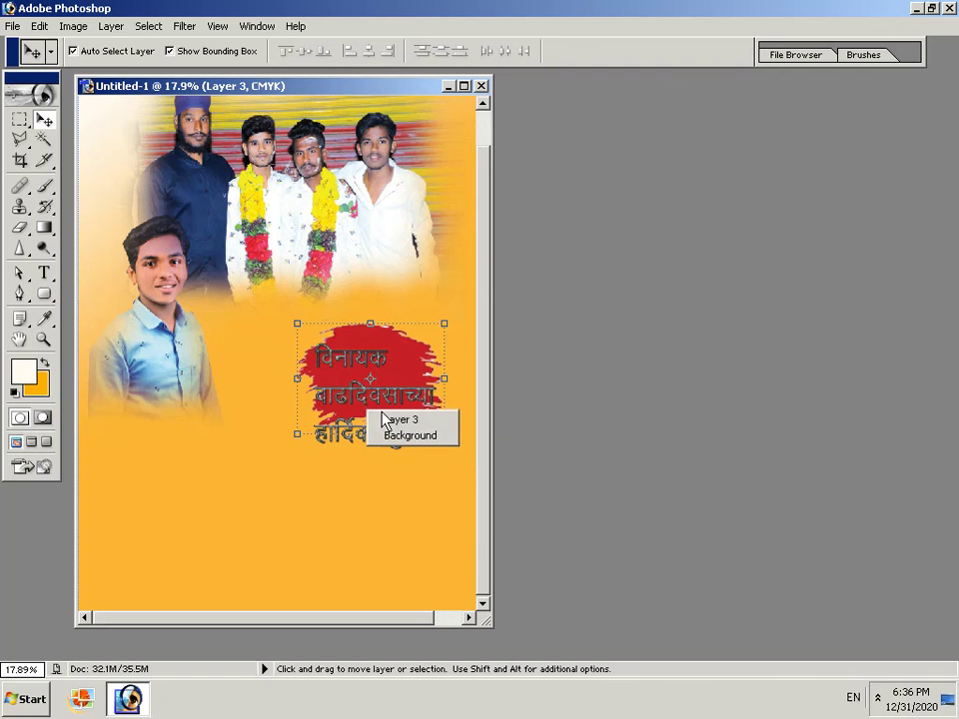
left_click(382, 419)
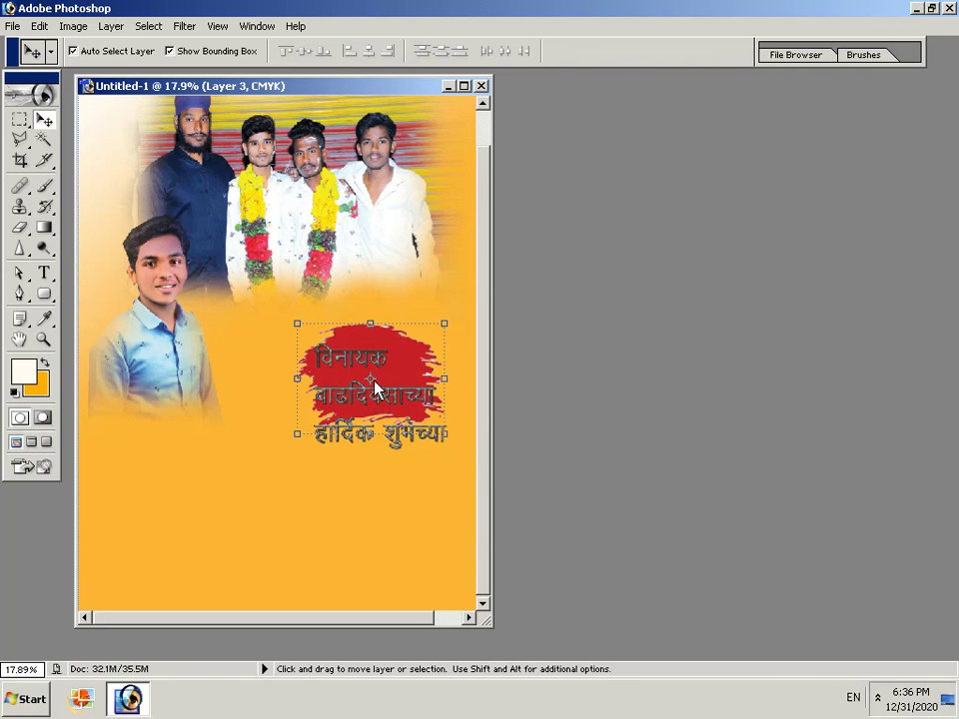
left_click_drag(374, 381, 373, 388)
- Select the Marathi greeting text layer and move it down-left below the red stroke
right_click(365, 415)
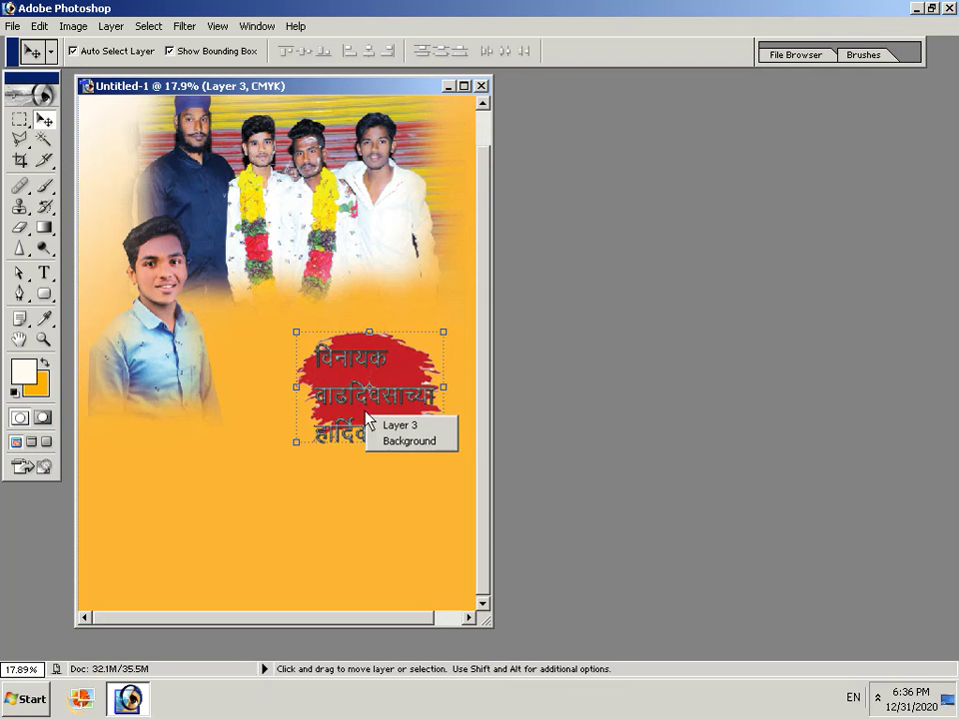
left_click(355, 393)
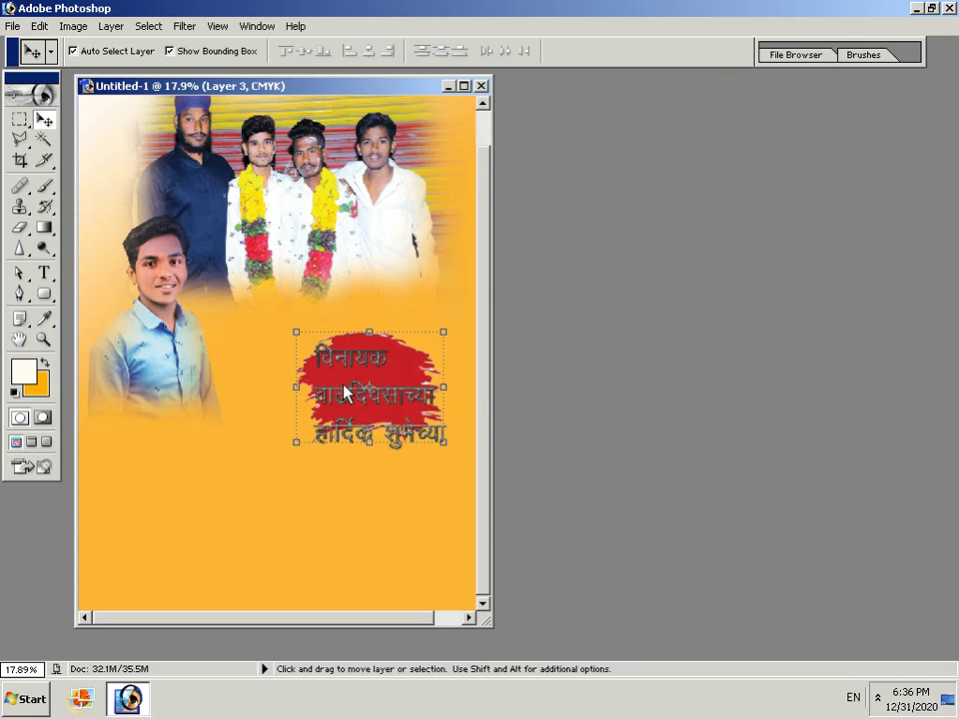
right_click(351, 387)
right_click(327, 353)
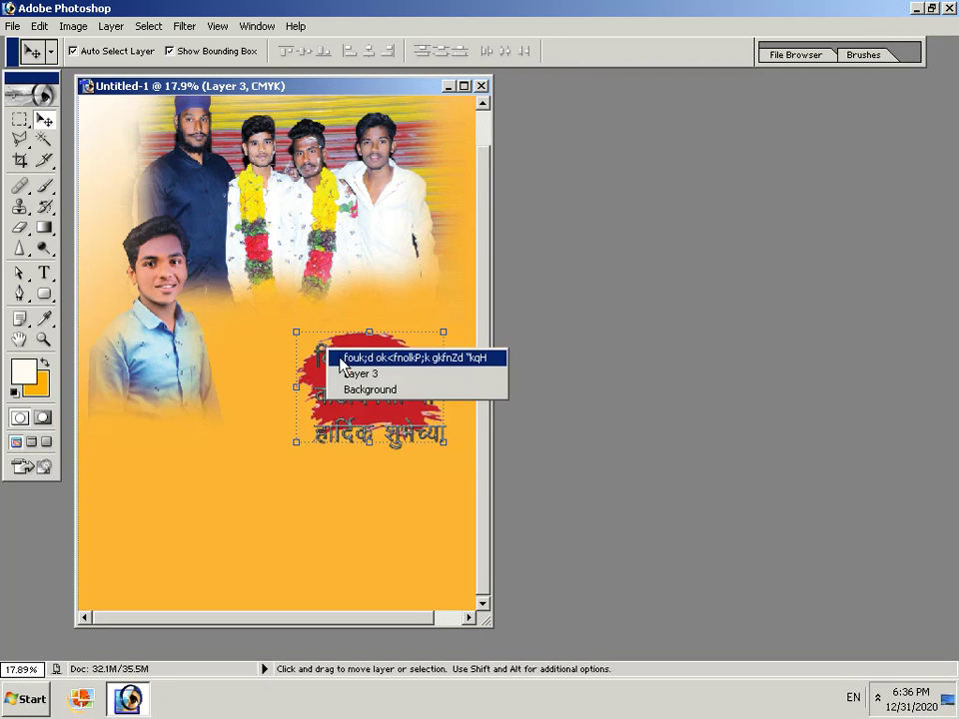
left_click(336, 358)
mouse_move(355, 388)
left_mouse_down()
mouse_move(343, 430)
mouse_move(263, 449)
left_mouse_up()
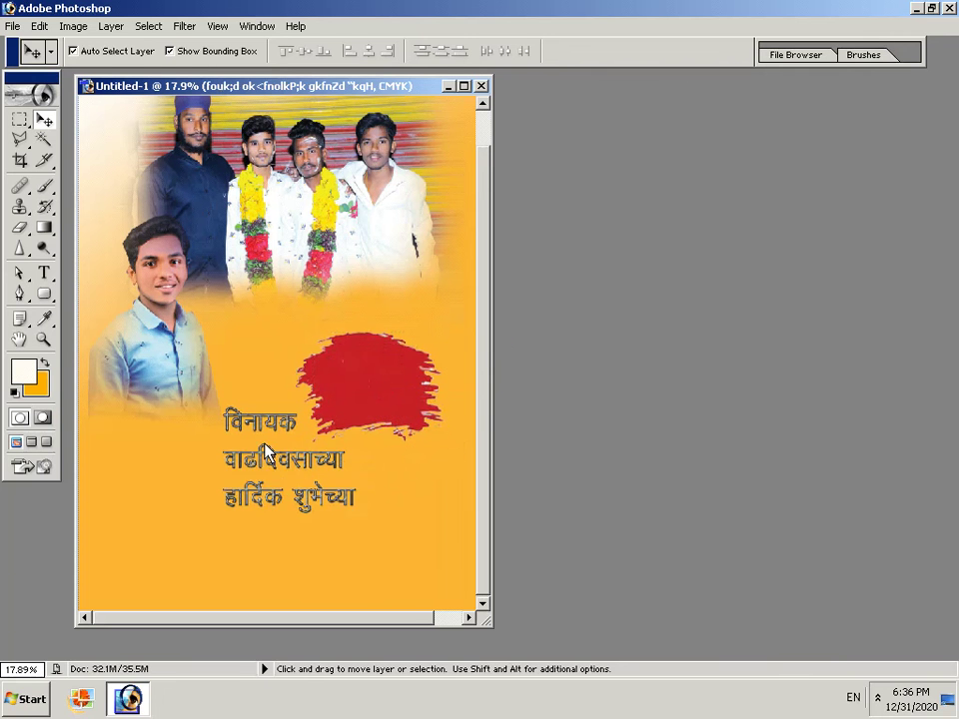
- Select the red brush stroke layer and move it to the bottom-right corner
right_click(372, 390)
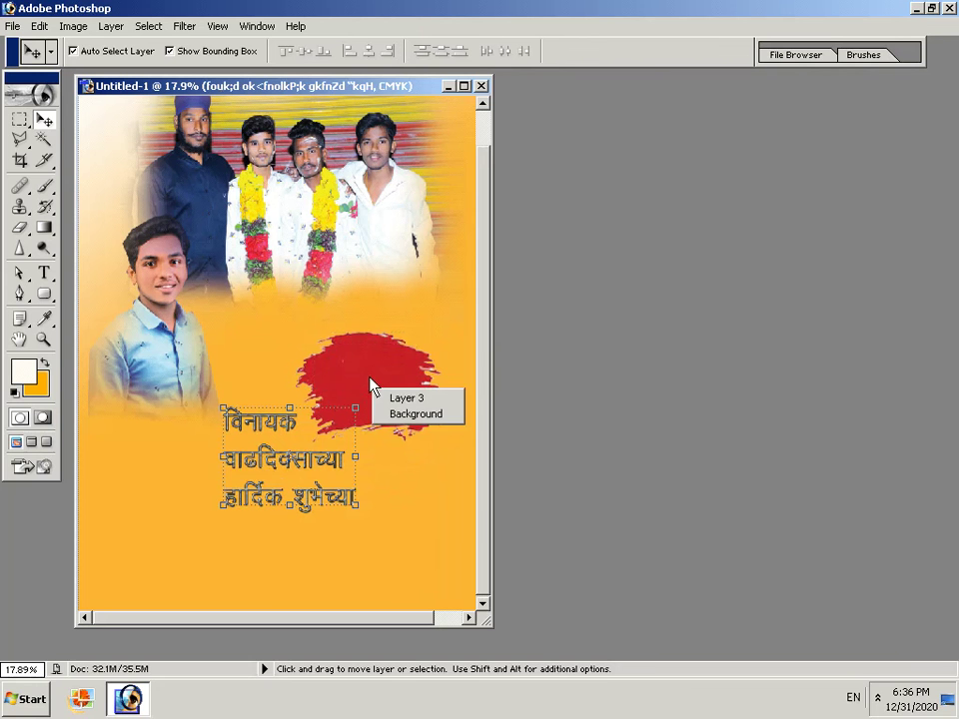
left_click(371, 390)
right_click(370, 378)
left_click(381, 383)
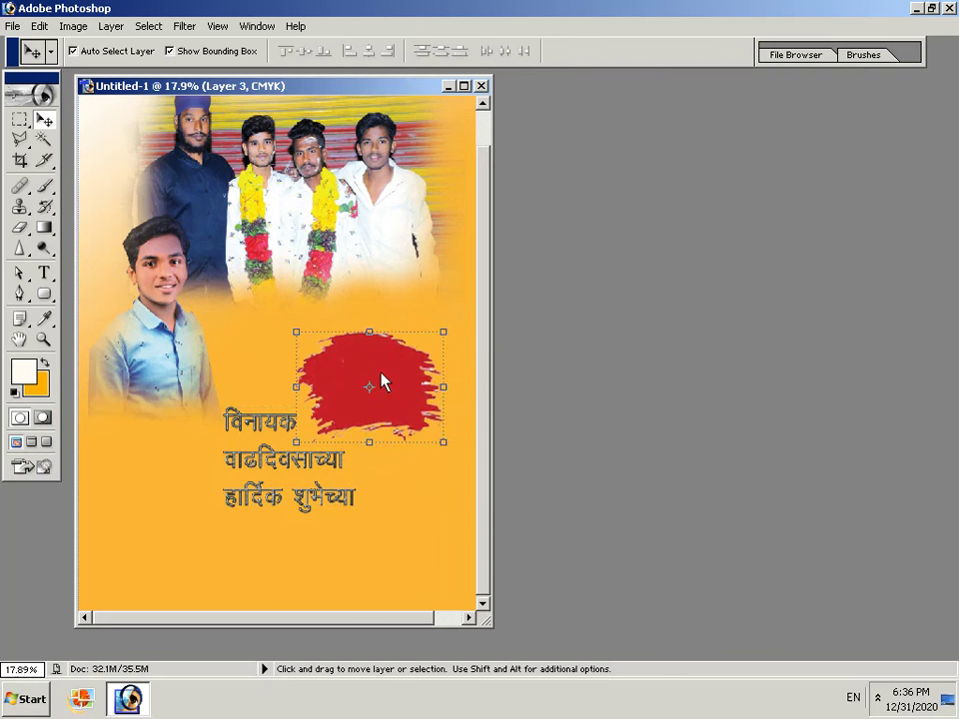
mouse_move(381, 380)
left_mouse_down()
mouse_move(445, 500)
mouse_move(438, 551)
left_mouse_up()
- Try picking the greeting's first text line through repeated right-click layer lists
right_click(277, 479)
left_click(277, 479)
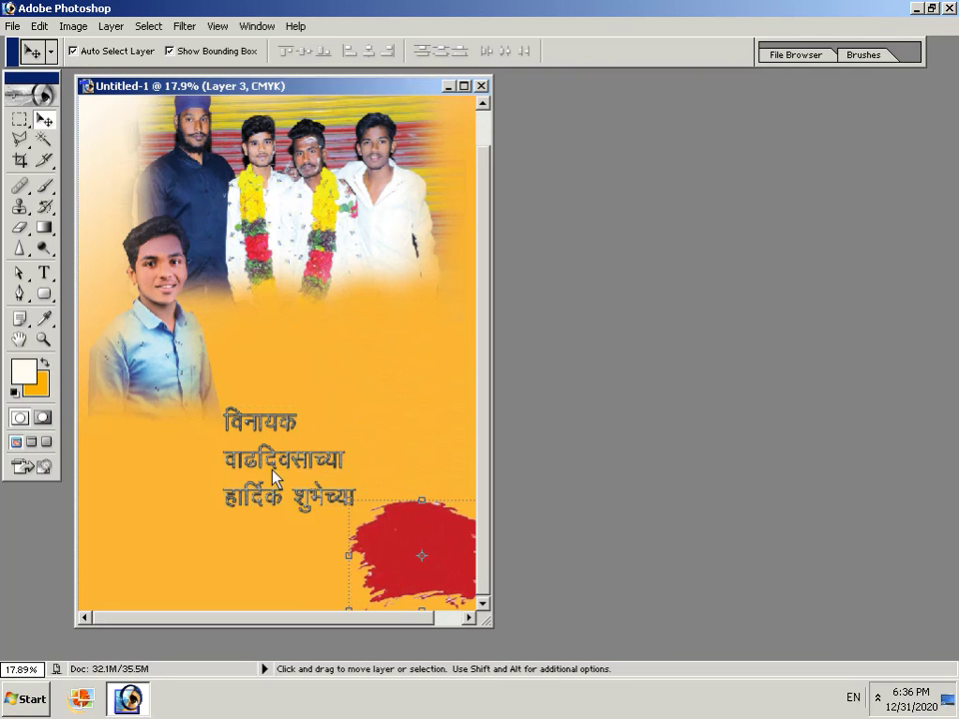
right_click(275, 479)
left_click(275, 478)
right_click(247, 419)
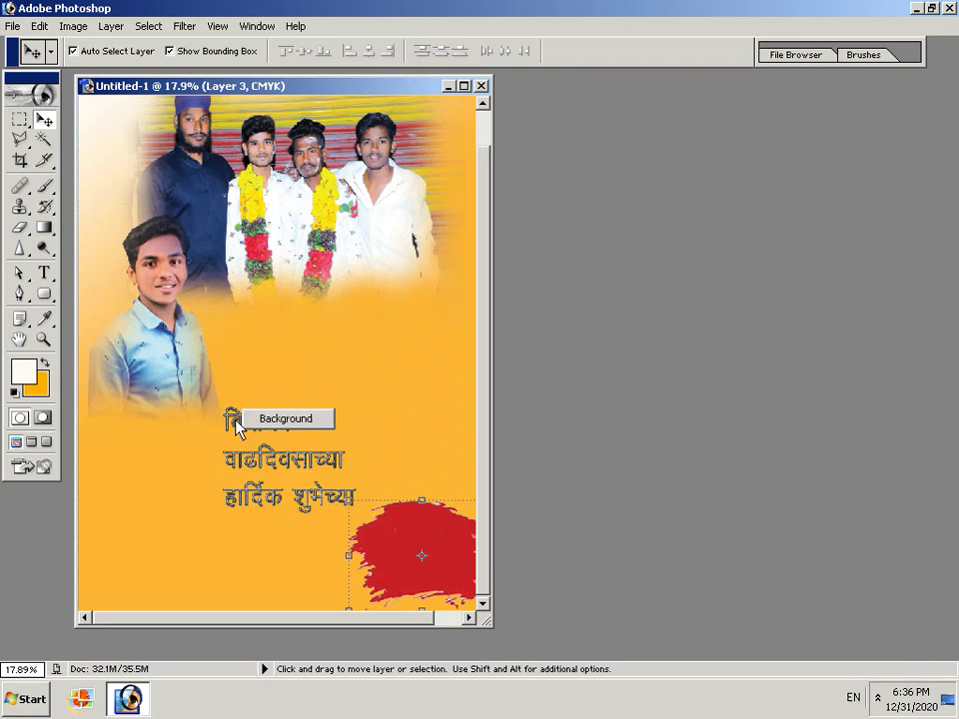
left_click(231, 418)
right_click(240, 424)
left_click(237, 425)
right_click(236, 422)
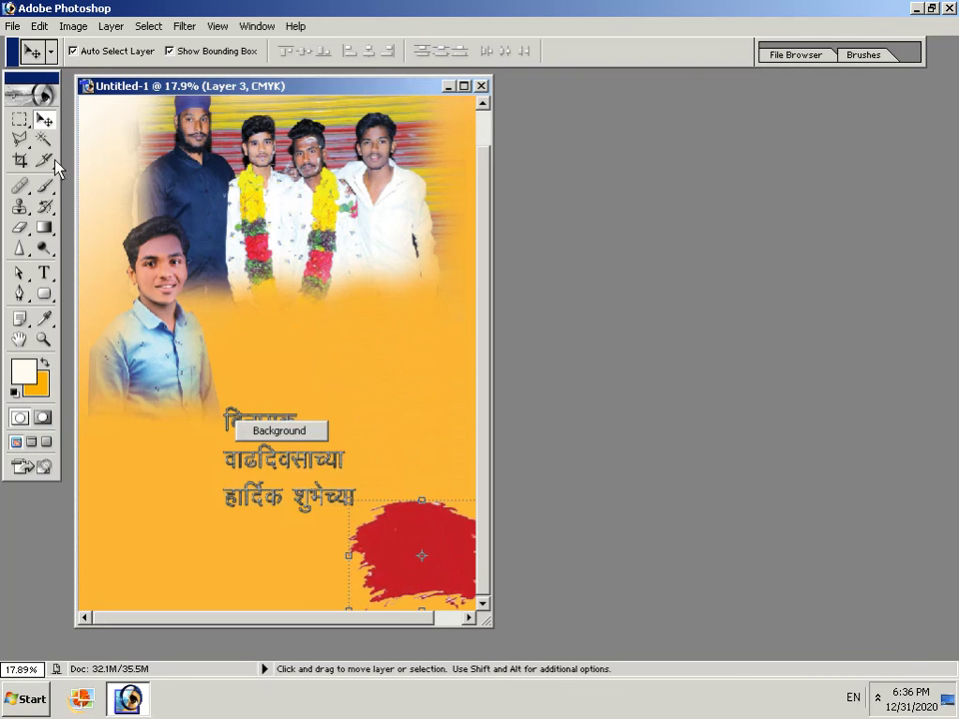
key("Escape")
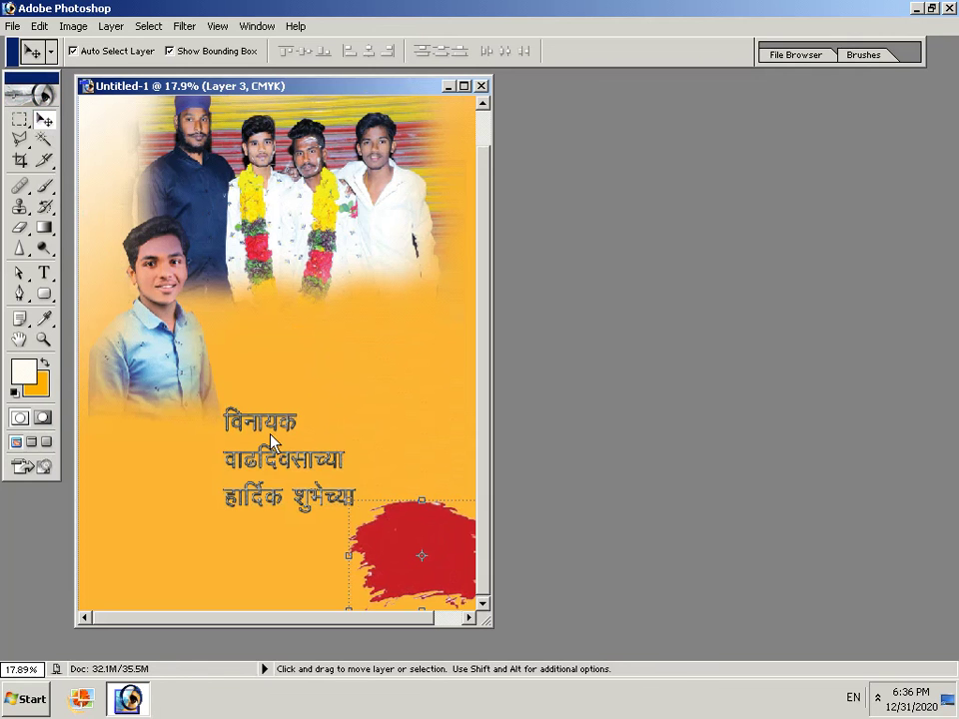
- Select the Marathi greeting layer and move it up-right, just below the group photo
right_click(255, 434)
left_click(256, 433)
right_click(258, 420)
left_click(235, 417)
right_click(233, 419)
left_click(233, 461)
right_click(234, 460)
left_click(252, 464)
left_click_drag(258, 469, 320, 381)
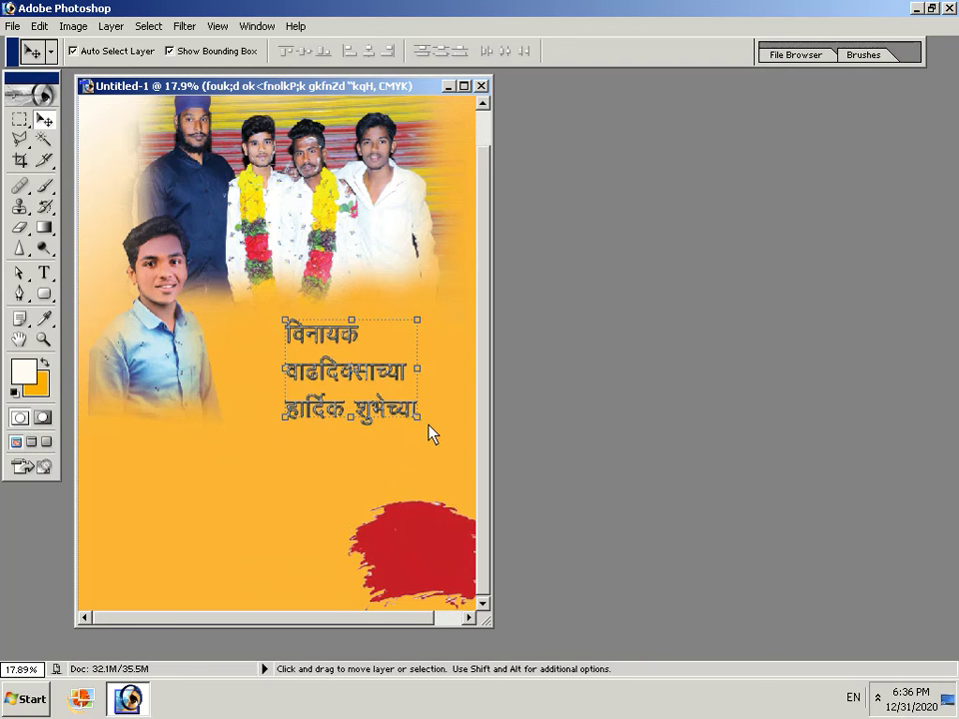
- Scale the greeting to about 110% by 113% and apply the transform
key("ctrl+t")
left_click_drag(422, 428, 433, 437)
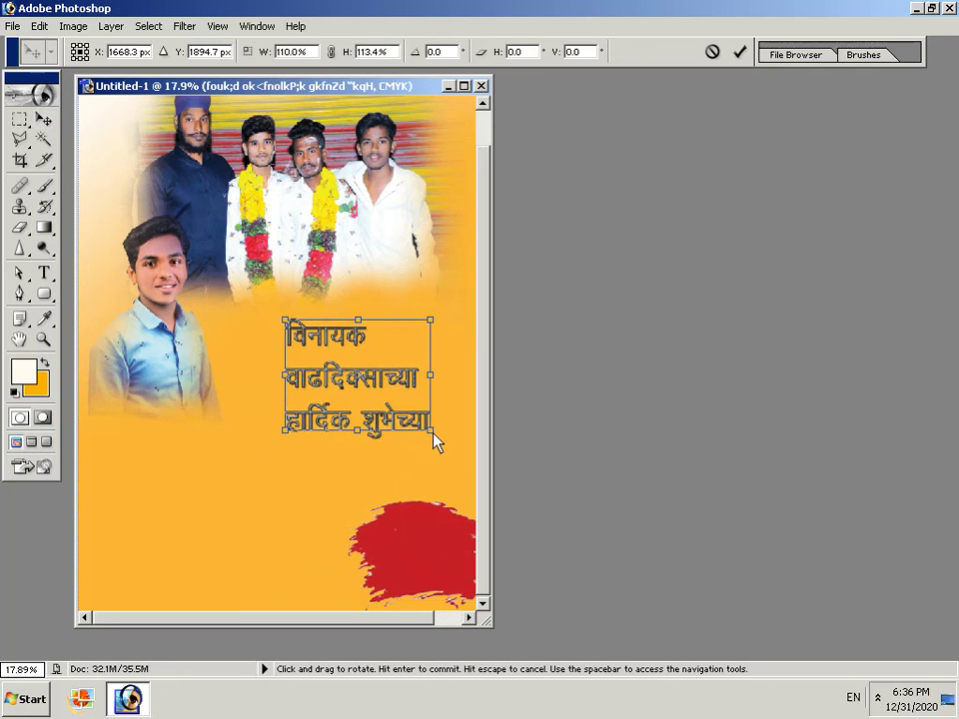
right_click(462, 531)
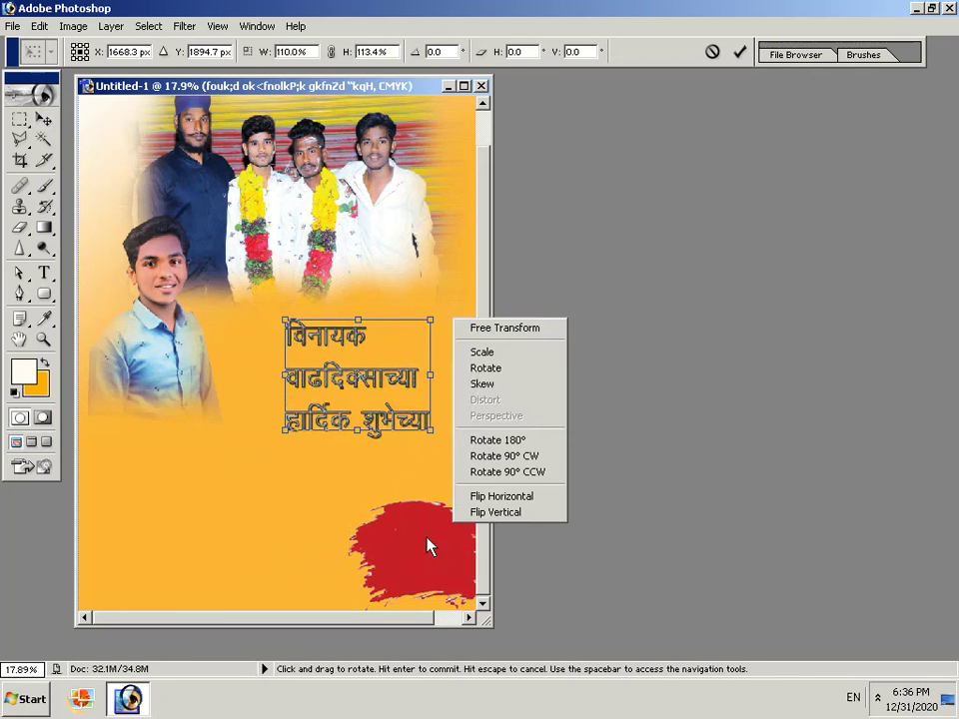
right_click(418, 547)
left_click(56, 127)
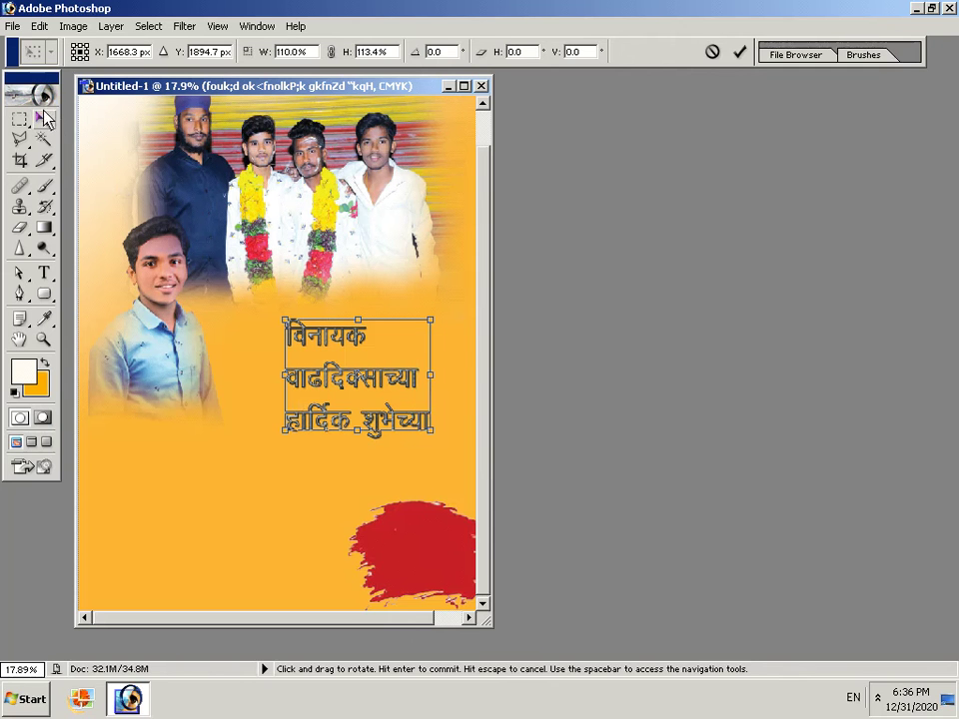
left_click(43, 118)
left_click(397, 276)
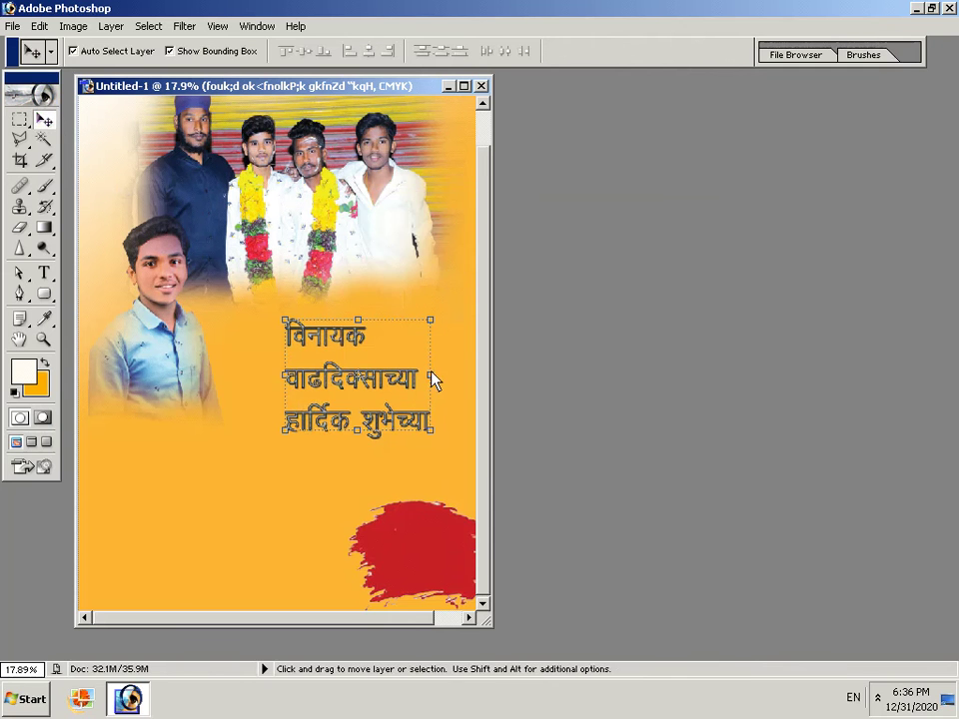
right_click(397, 577)
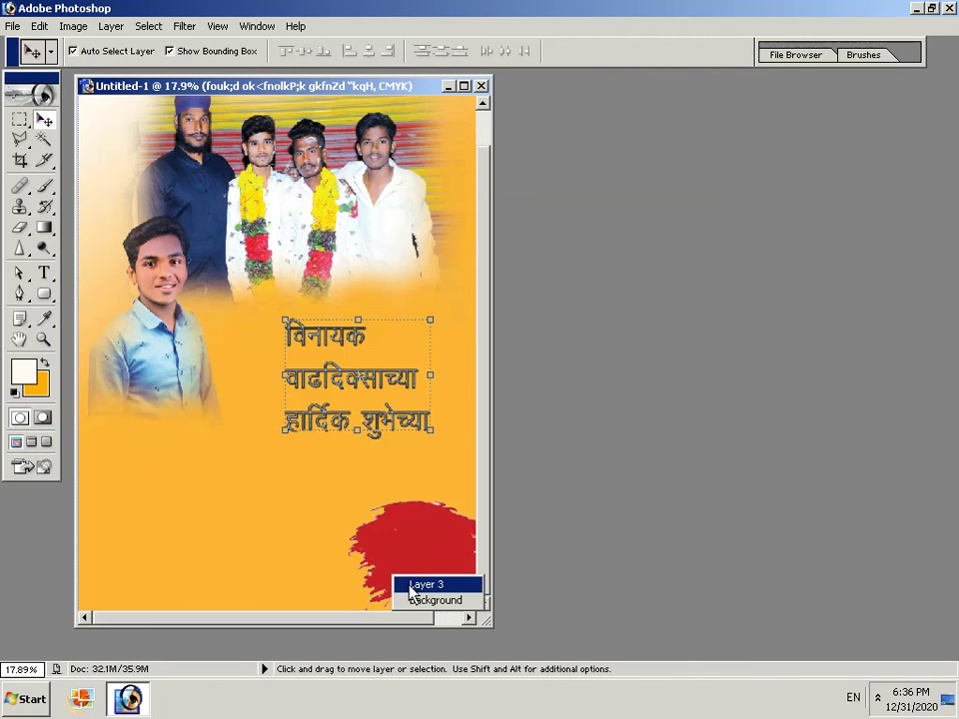
- Move the red brush stroke behind the greeting and scale it to about 124% by 126%
left_click(410, 585)
mouse_move(410, 585)
left_mouse_down()
mouse_move(323, 384)
mouse_move(330, 396)
left_mouse_up()
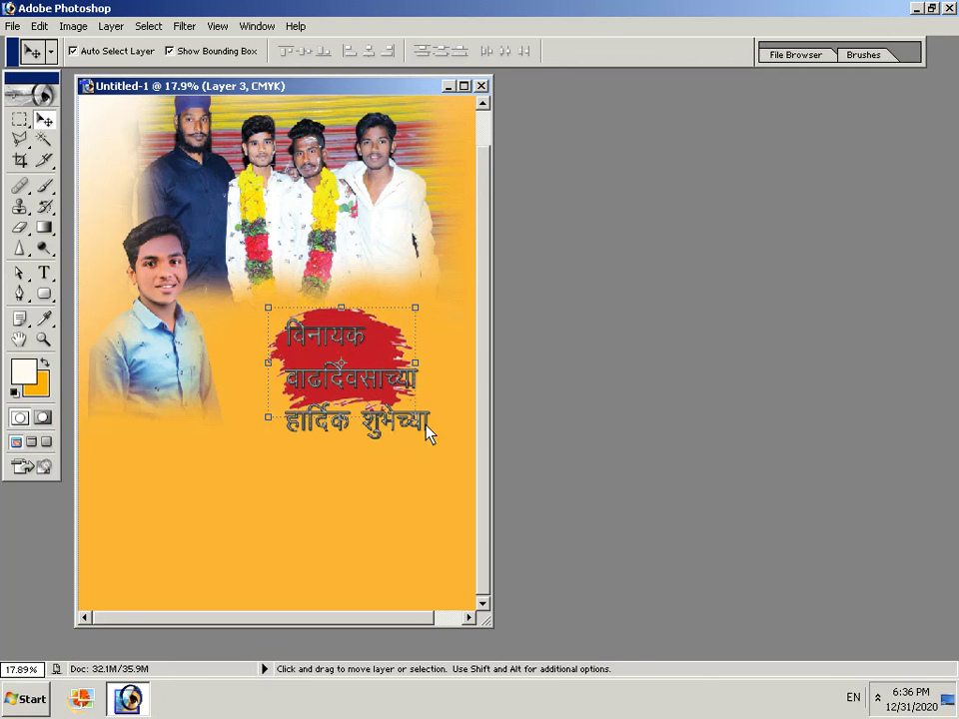
key("ctrl+t")
mouse_move(416, 417)
left_mouse_down()
mouse_move(441, 445)
mouse_move(442, 478)
mouse_move(404, 447)
mouse_move(350, 428)
left_mouse_up()
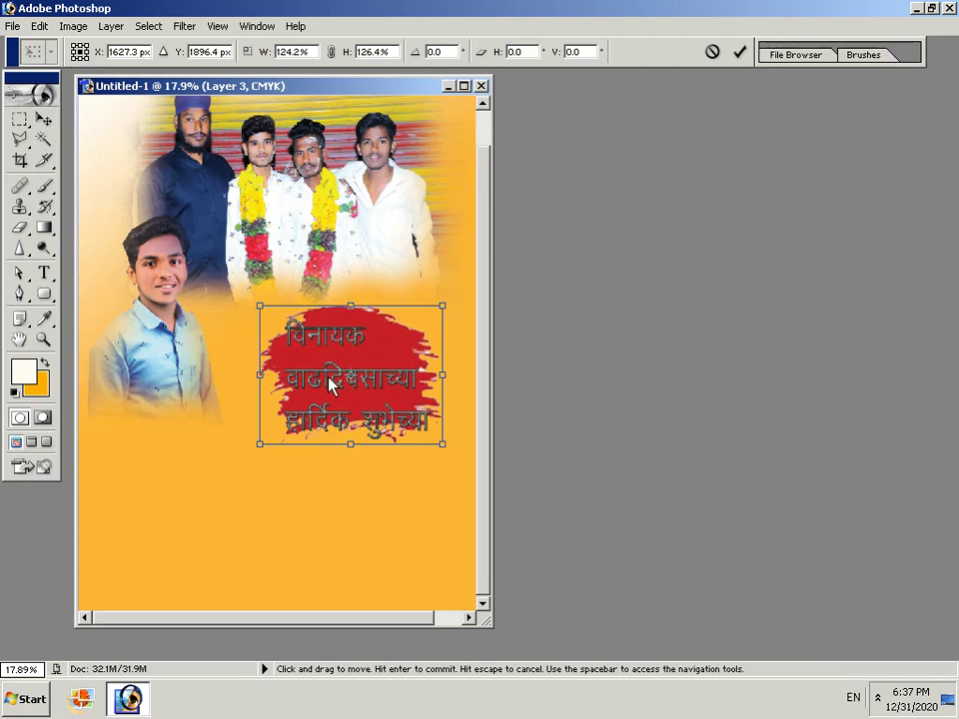
right_click(326, 383)
right_click(326, 338)
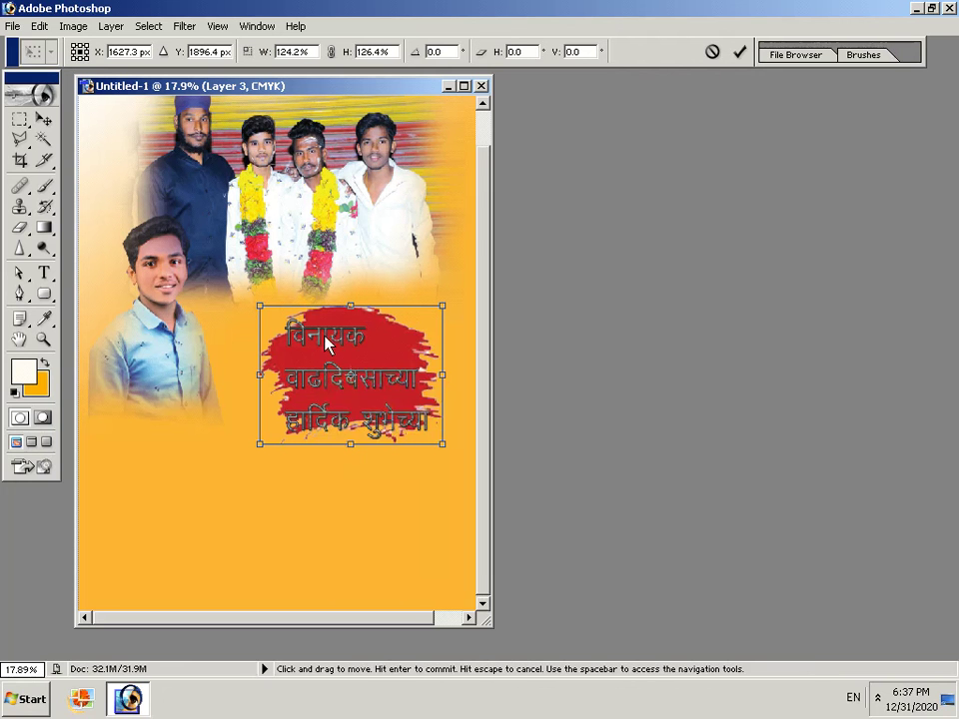
left_click(115, 183)
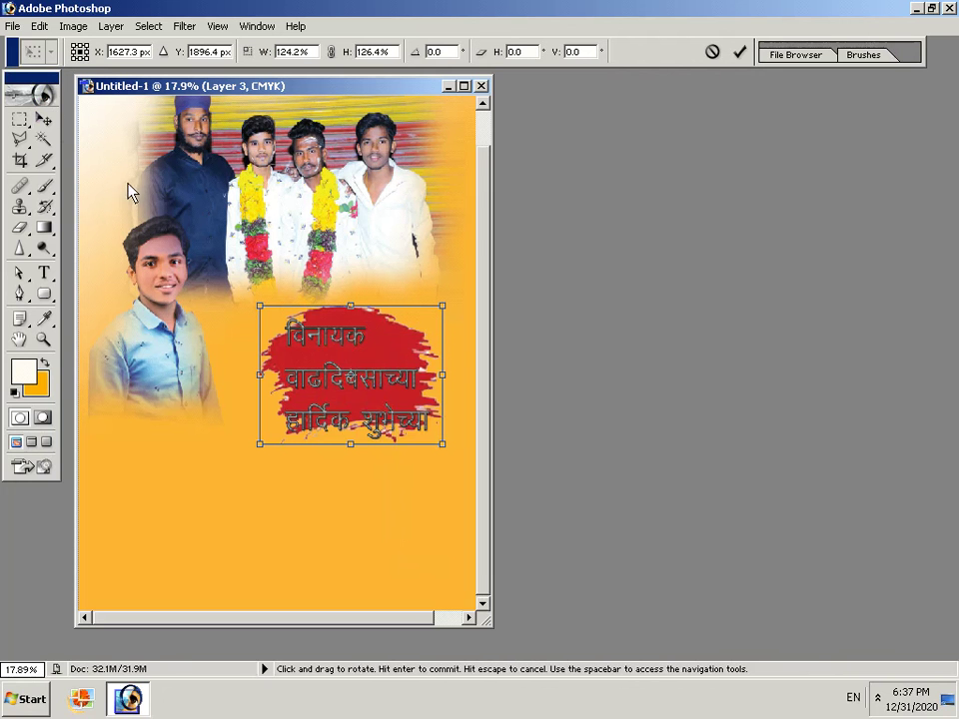
left_click(44, 118)
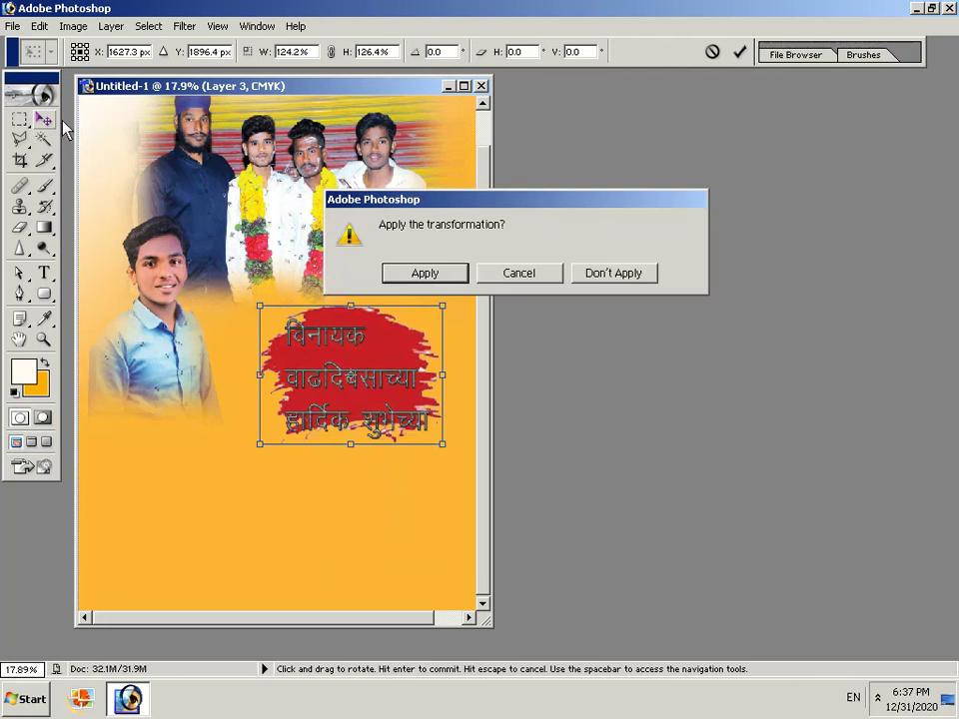
left_click(388, 276)
- Right-click the canvas to list the layers under the Marathi text
right_click(339, 347)
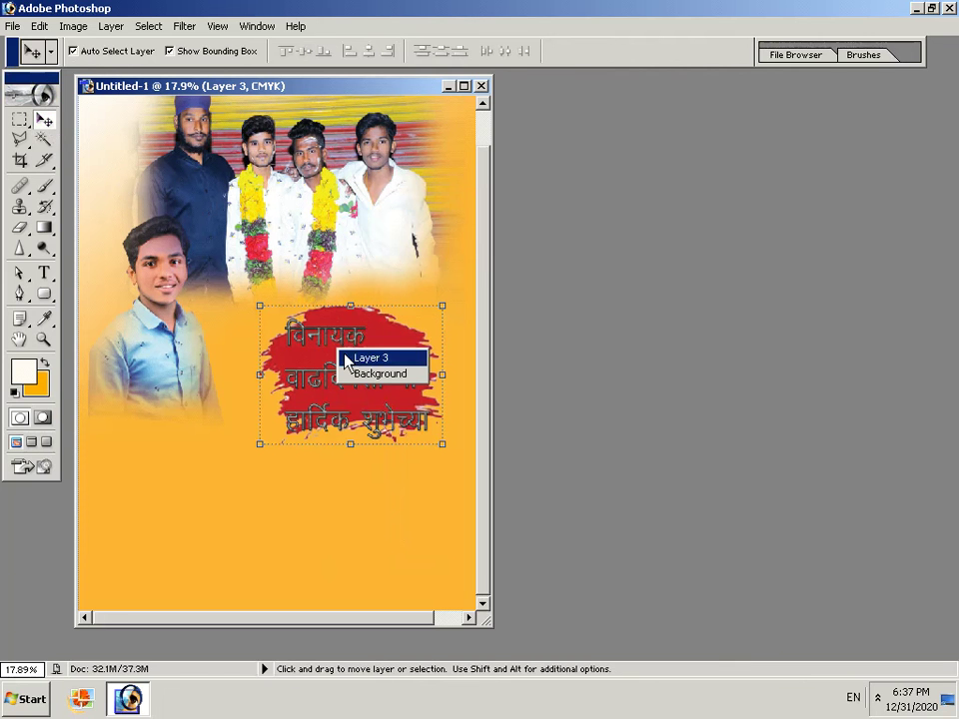
left_click(340, 332)
right_click(340, 332)
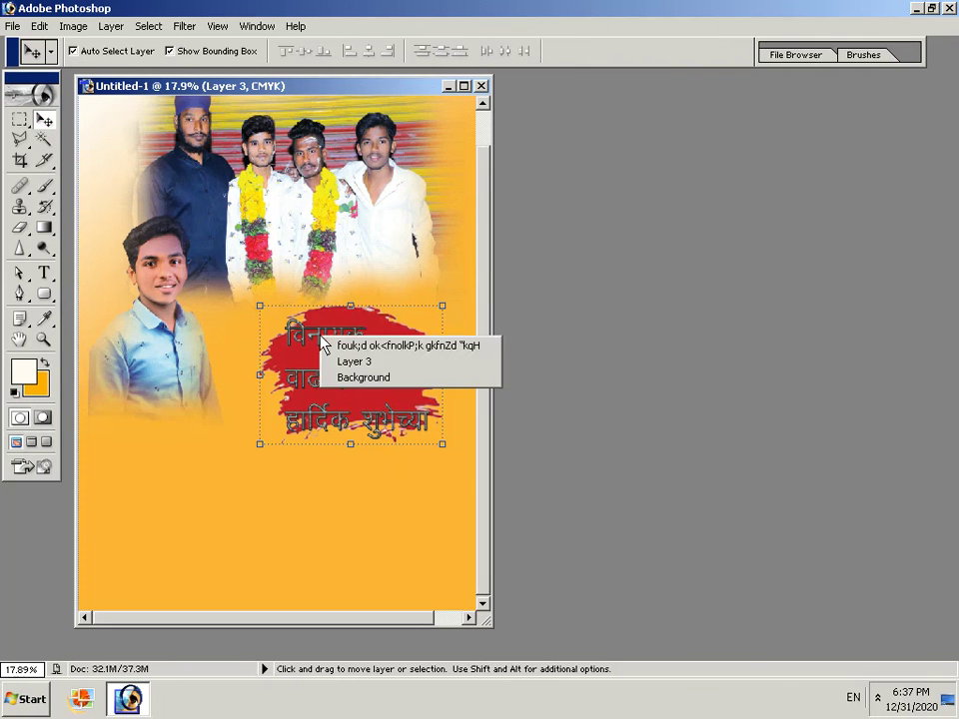
- Move the Marathi text slightly lower and right over the brush stroke
left_click(334, 346)
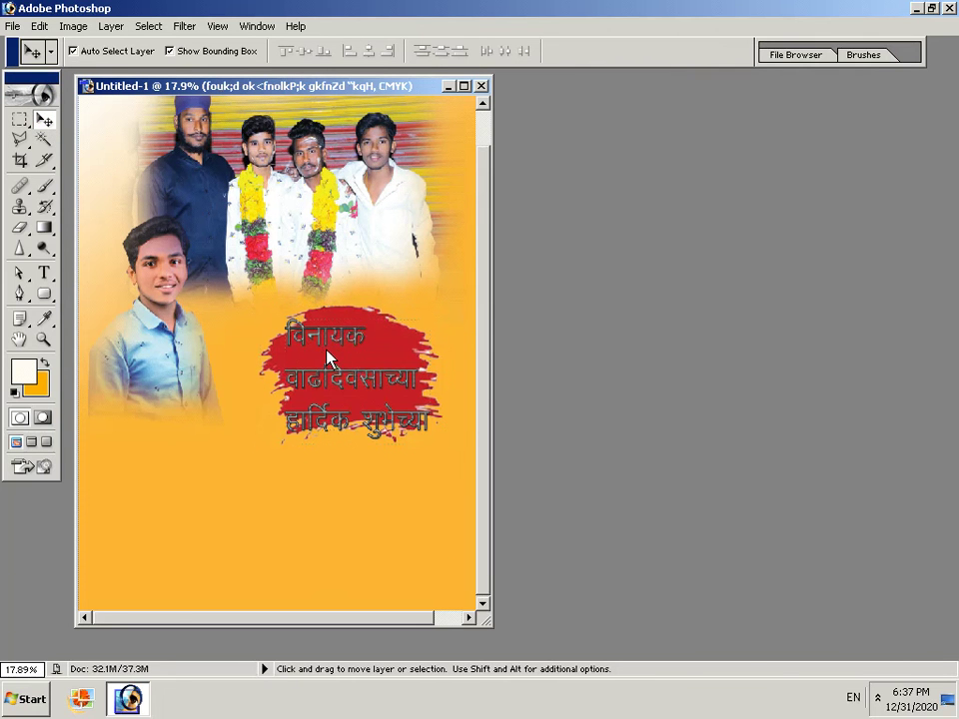
mouse_move(330, 354)
left_mouse_down()
mouse_move(346, 370)
mouse_move(338, 352)
left_mouse_up()
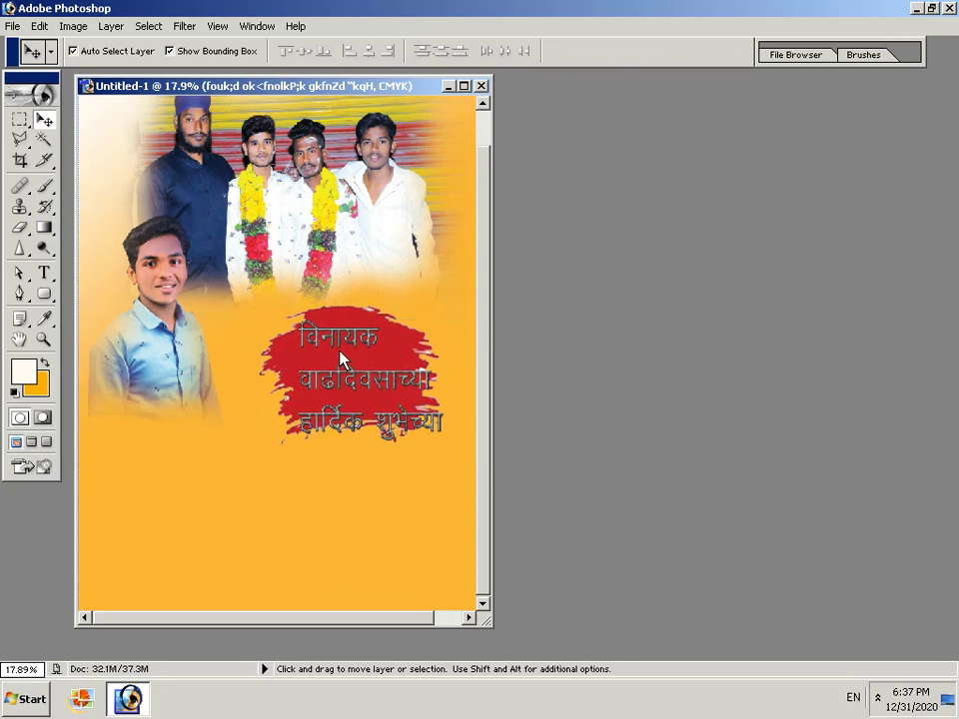
left_click(340, 360)
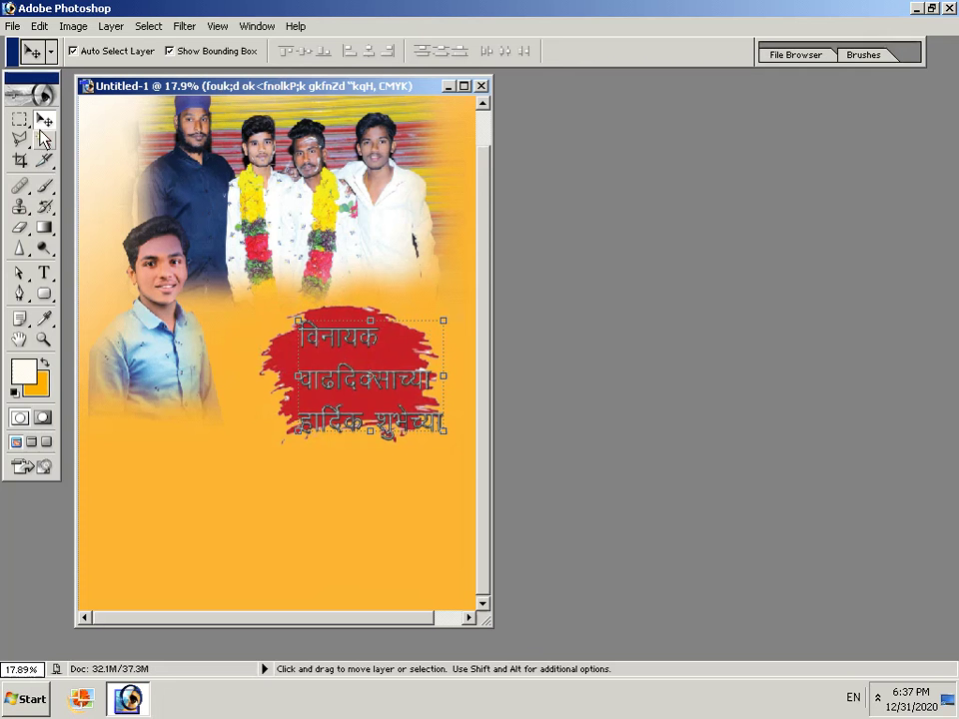
left_click_drag(333, 376, 340, 394)
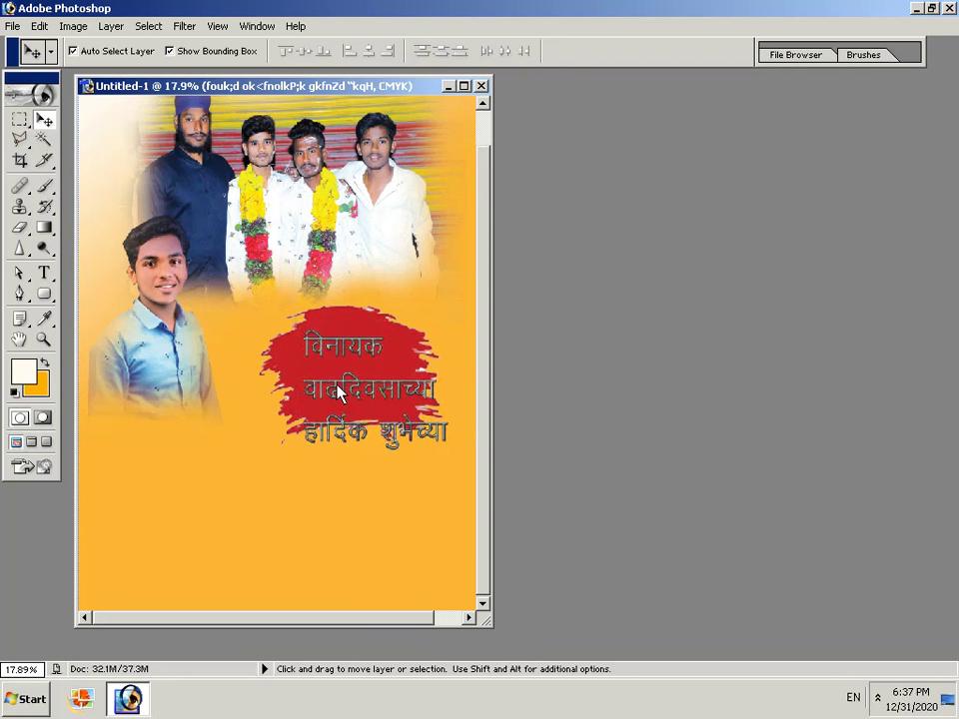
- Squash the red brush stroke from the top to about 84.5% height and apply
right_click(323, 314)
right_click(307, 324)
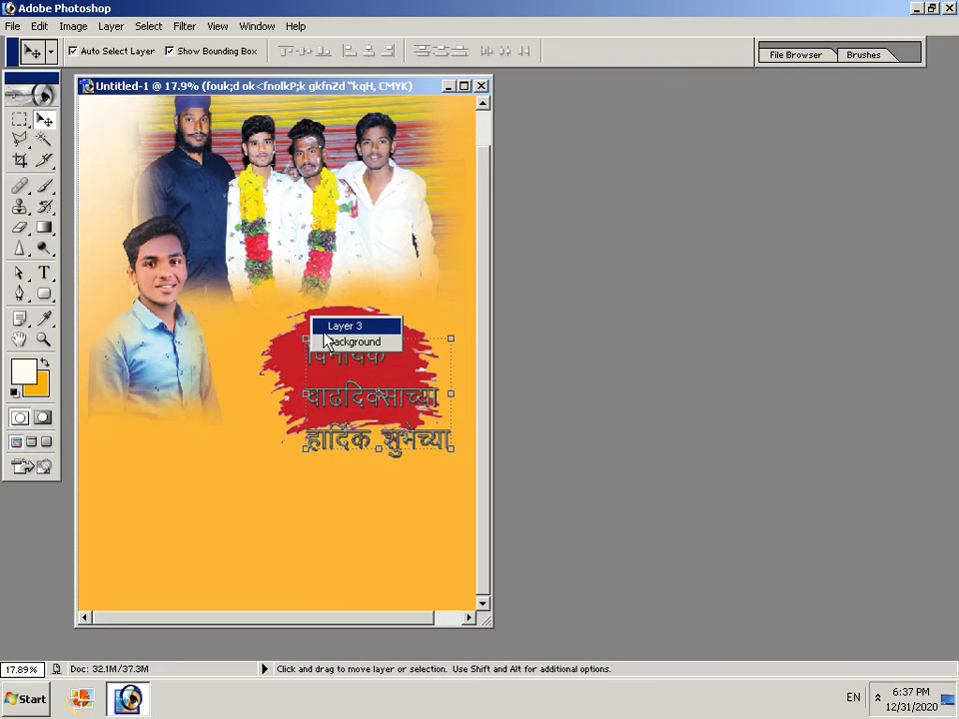
left_click(328, 327)
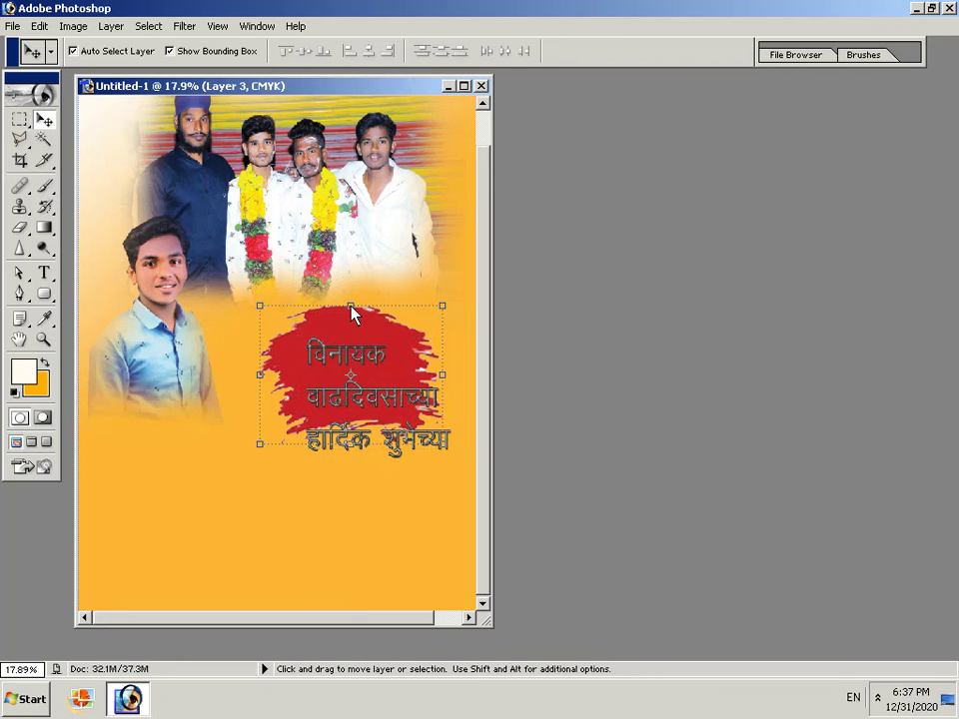
left_click(350, 312)
left_click_drag(351, 312, 351, 336)
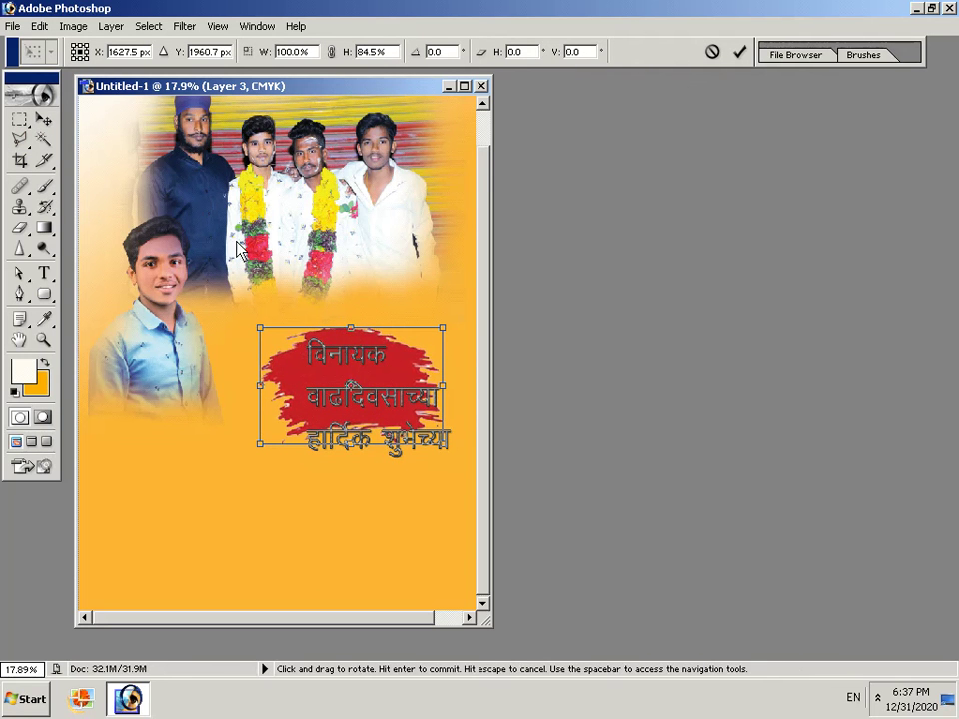
left_click(43, 119)
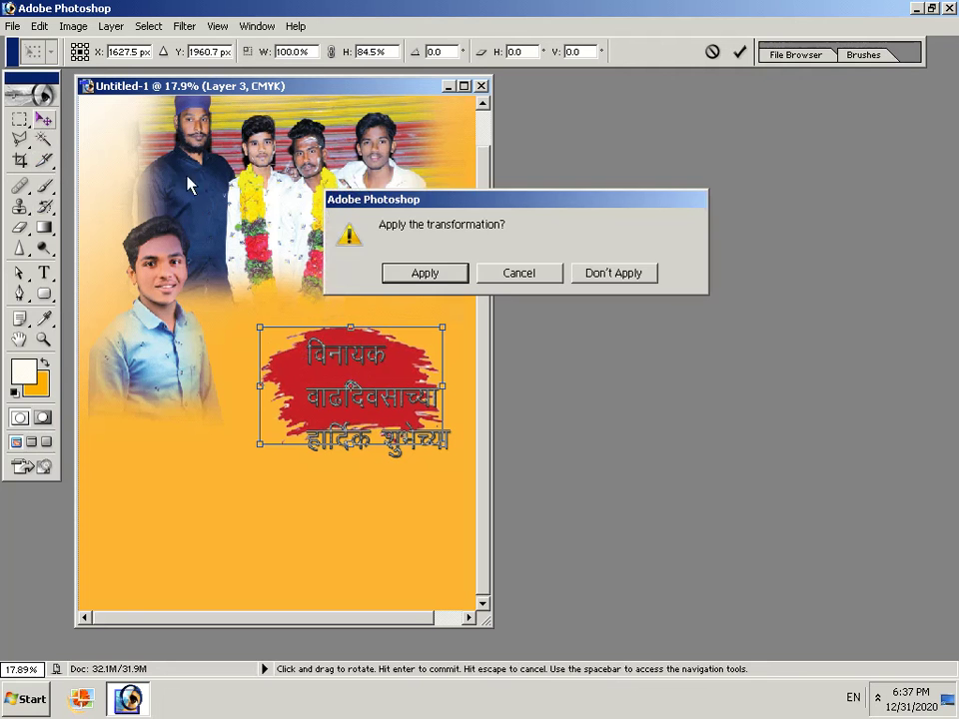
left_click(409, 280)
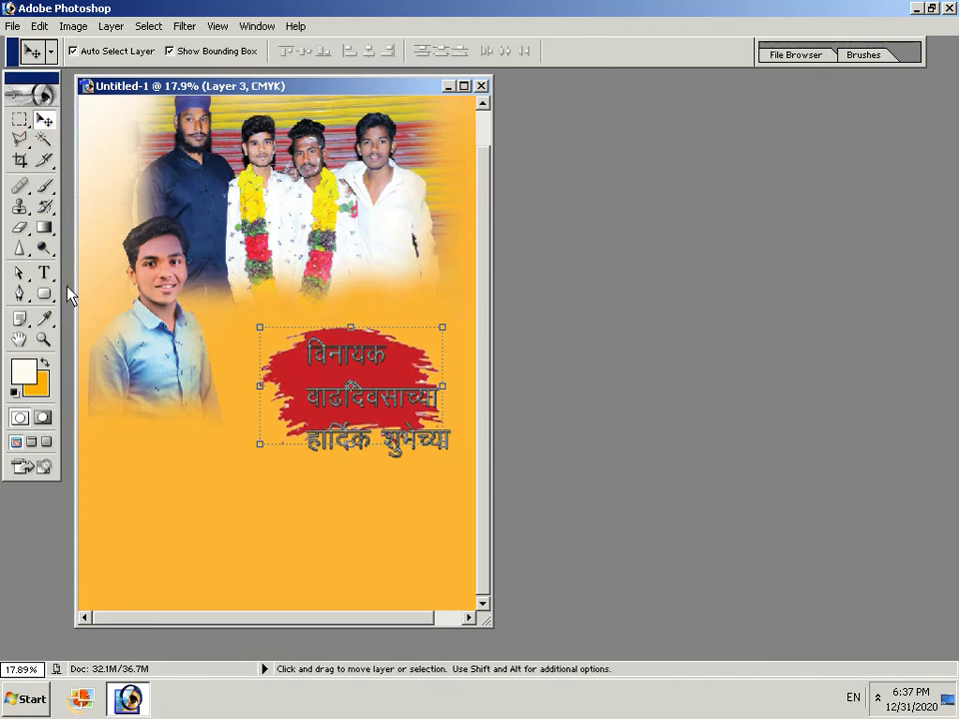
left_click_drag(44, 294, 95, 294)
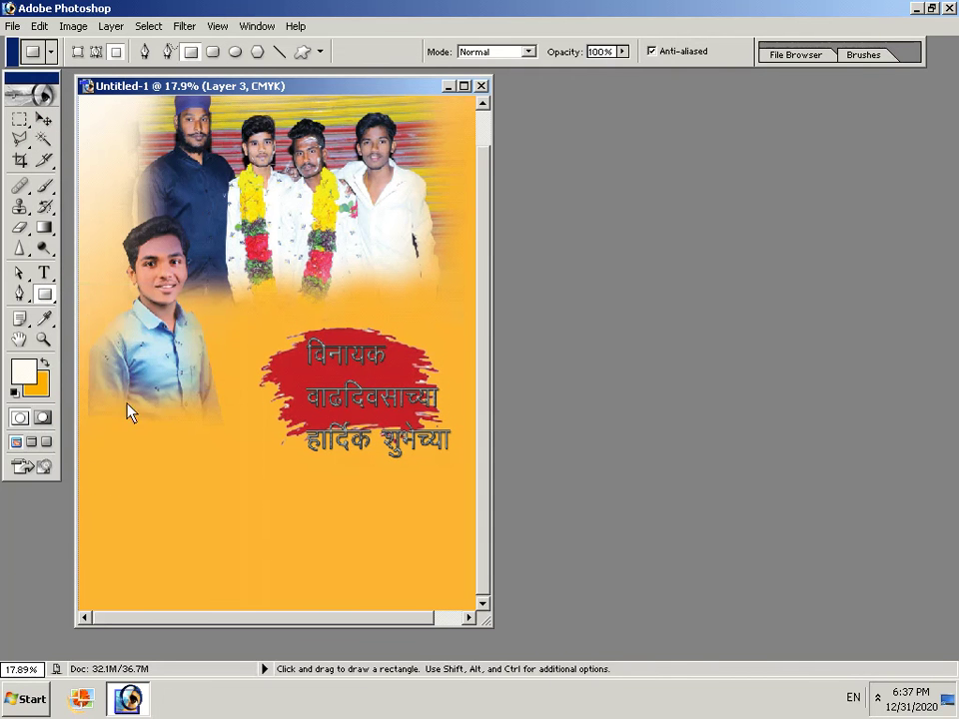
- Draw a cream rectangle across the bottom of the banner with the Rectangle tool, then nudge it into place
left_click_drag(76, 560, 113, 560)
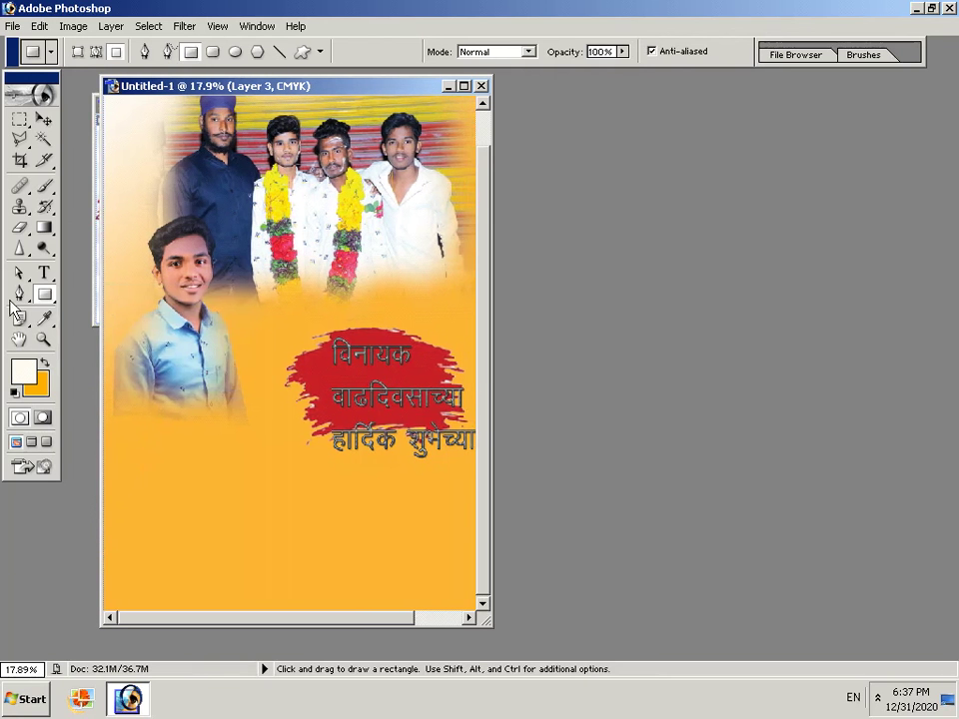
left_click_drag(44, 293, 86, 305)
left_click(86, 299)
mouse_move(127, 545)
left_mouse_down()
mouse_move(388, 574)
mouse_move(477, 602)
mouse_move(458, 602)
left_mouse_up()
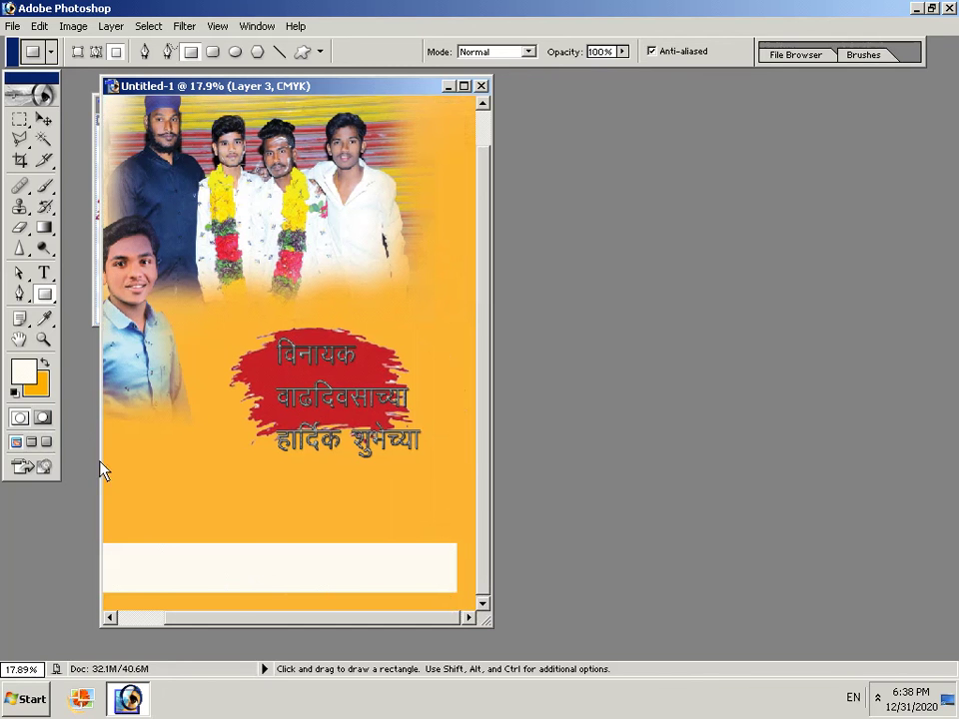
left_click(44, 121)
mouse_move(241, 564)
left_mouse_down()
mouse_move(260, 583)
mouse_move(253, 559)
mouse_move(243, 561)
left_mouse_up()
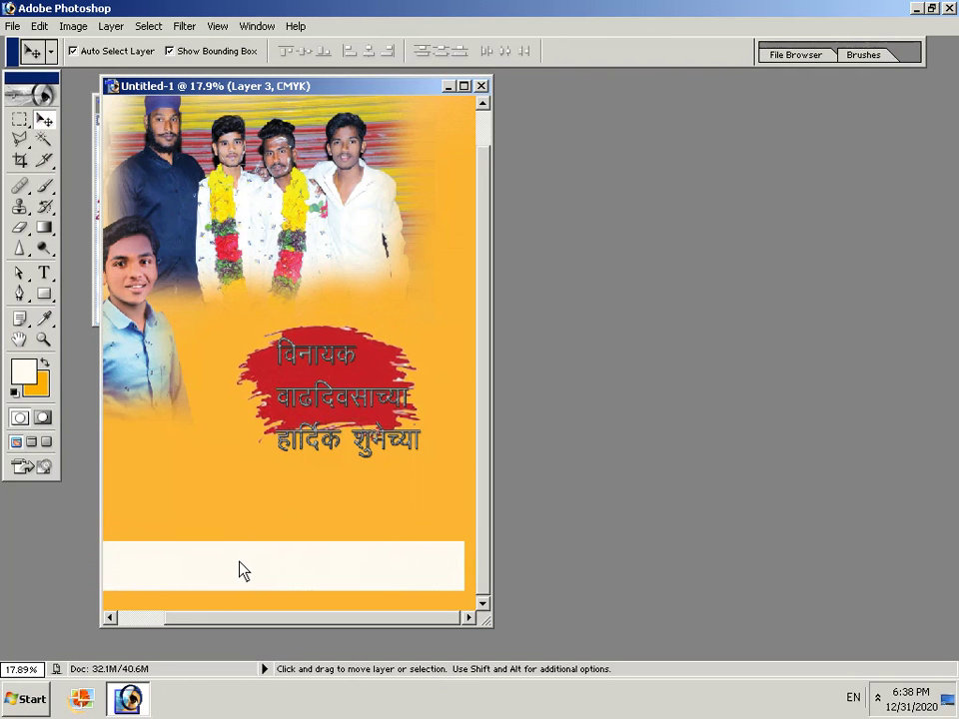
- Shift the group photo layer right and slightly down
right_click(286, 561)
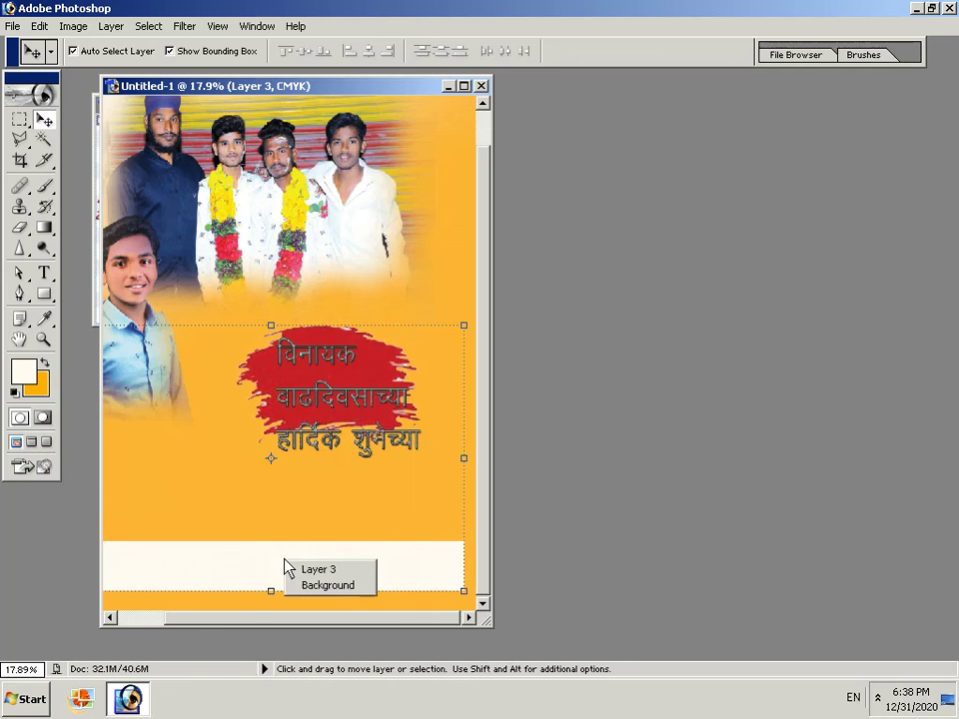
left_click(205, 583)
right_click(206, 580)
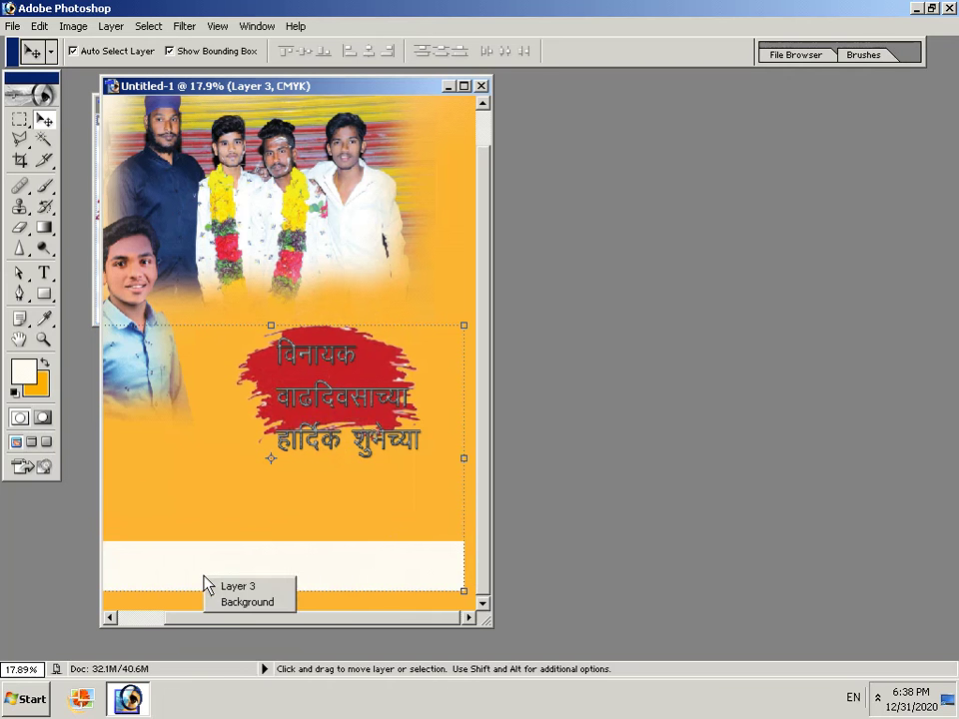
right_click(174, 571)
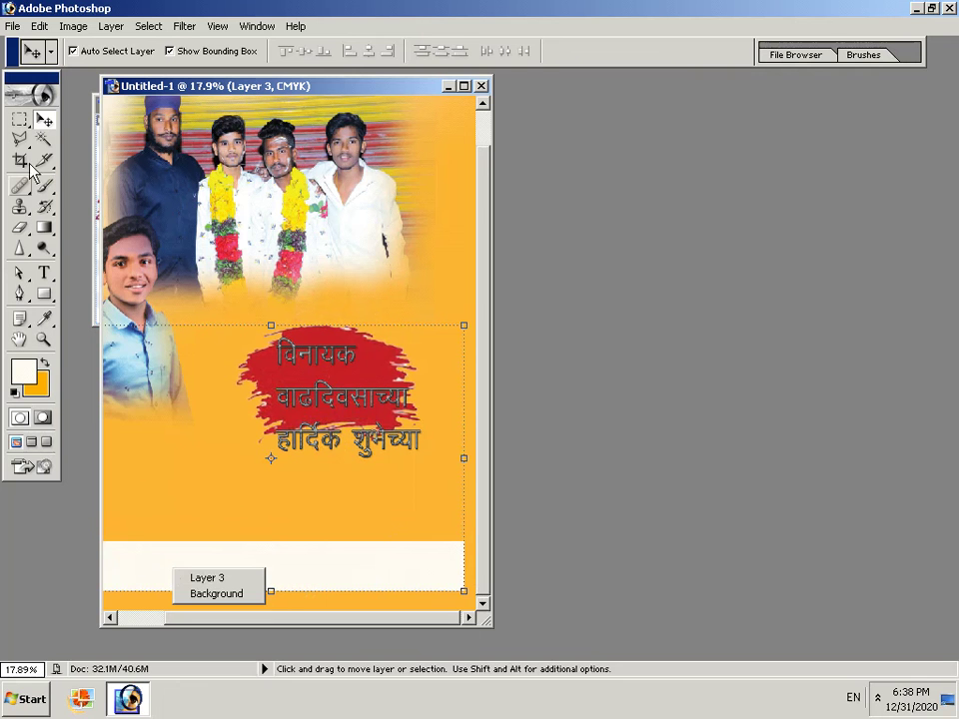
left_click(42, 124)
mouse_move(312, 118)
left_mouse_down()
mouse_move(360, 133)
mouse_move(342, 128)
mouse_move(347, 134)
left_mouse_up()
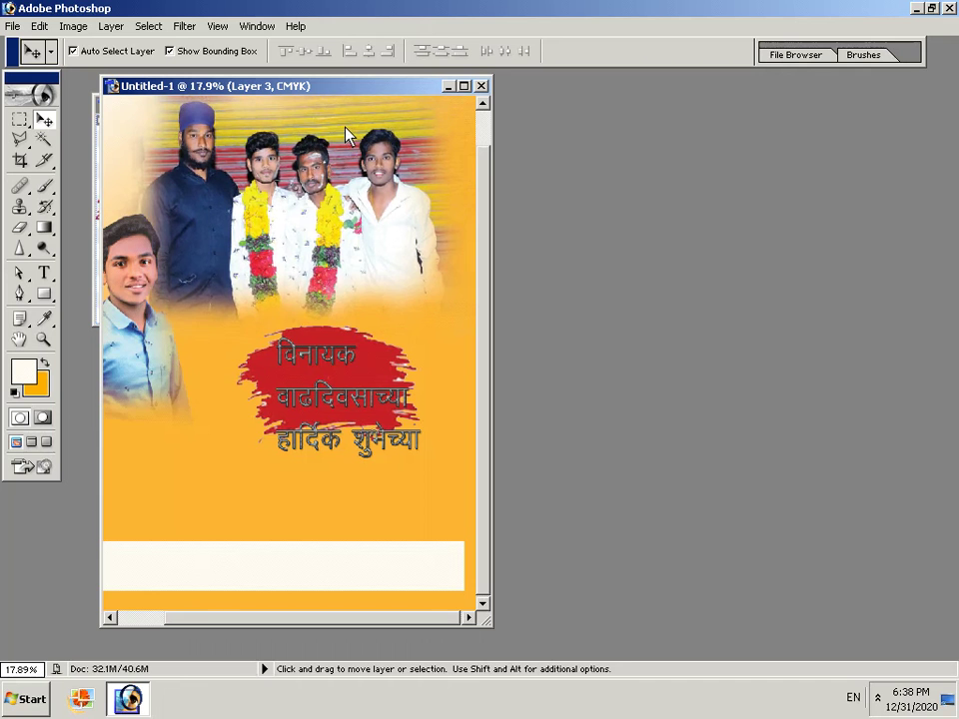
- Nudge the stroke and cream bar layer into place and maximize the document window
left_click(268, 580)
left_click_drag(268, 580, 285, 581)
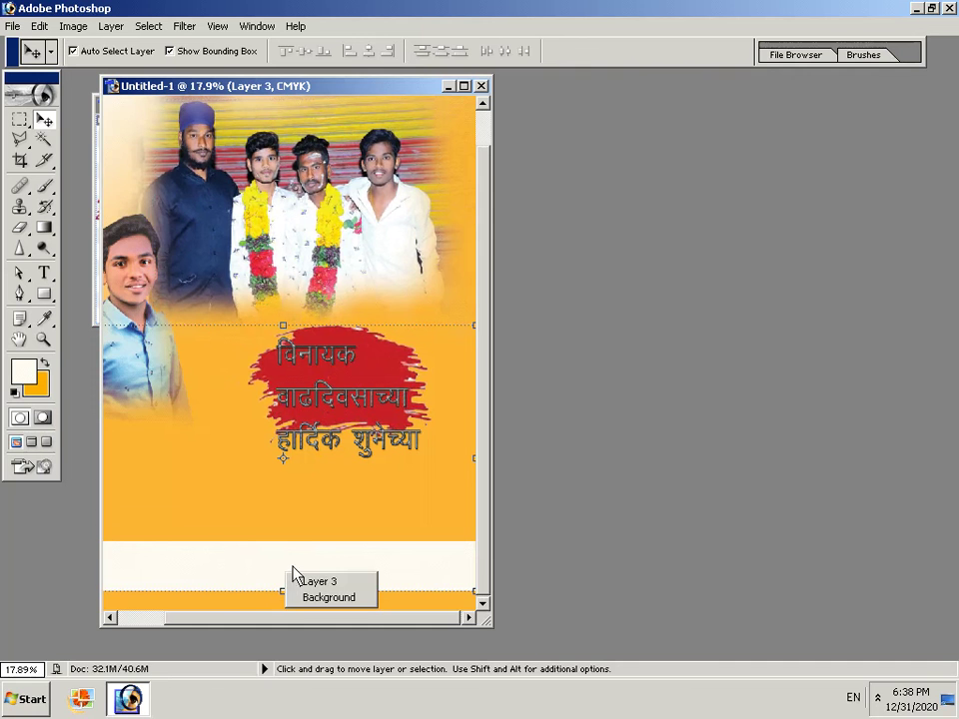
left_click(304, 582)
left_click(463, 86)
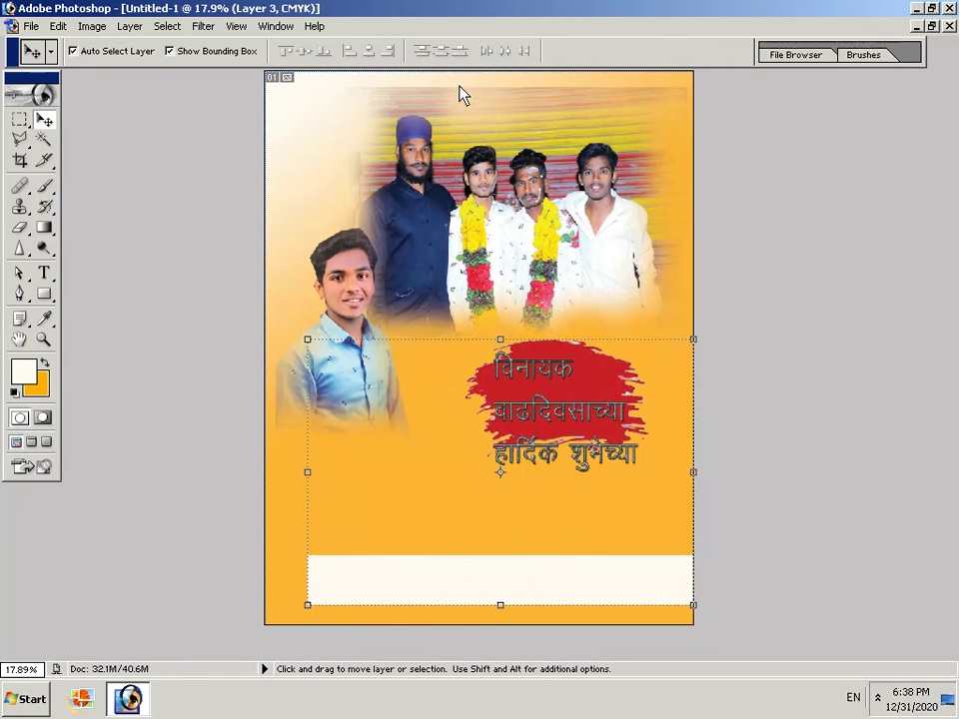
left_click_drag(360, 527, 346, 519)
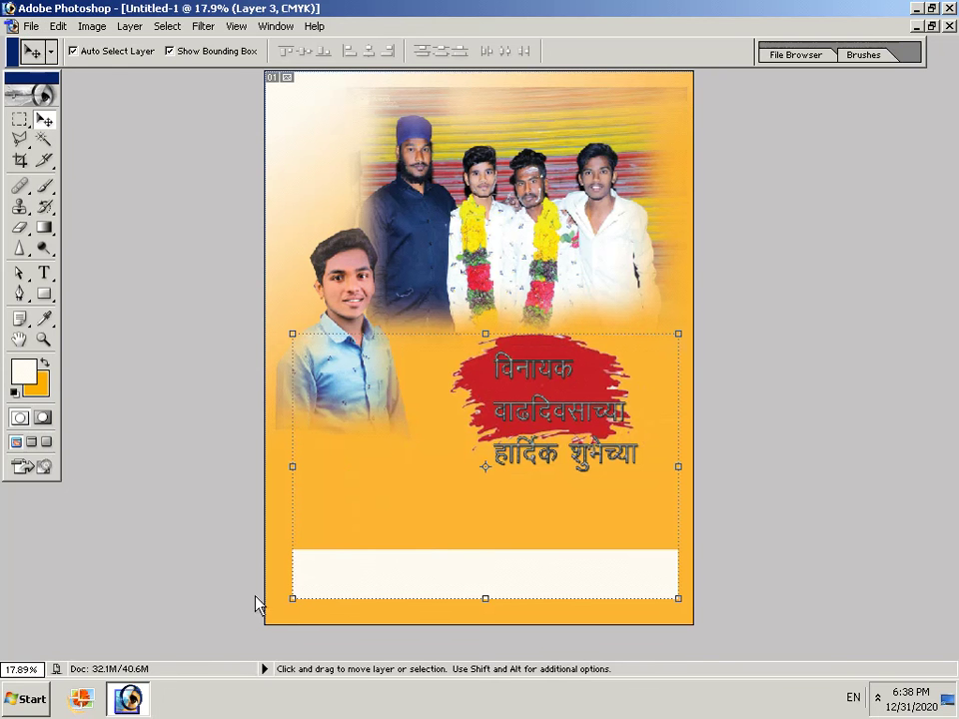
left_click_drag(44, 281, 88, 287)
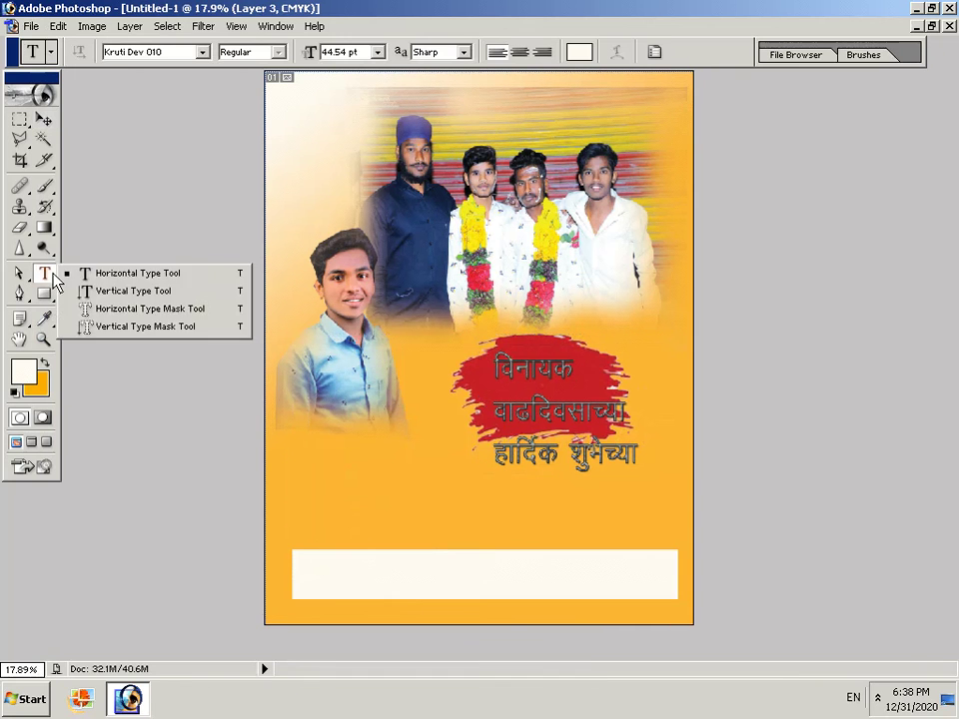
- Start a horizontal text line on the orange area just above the cream bar
left_click(325, 596)
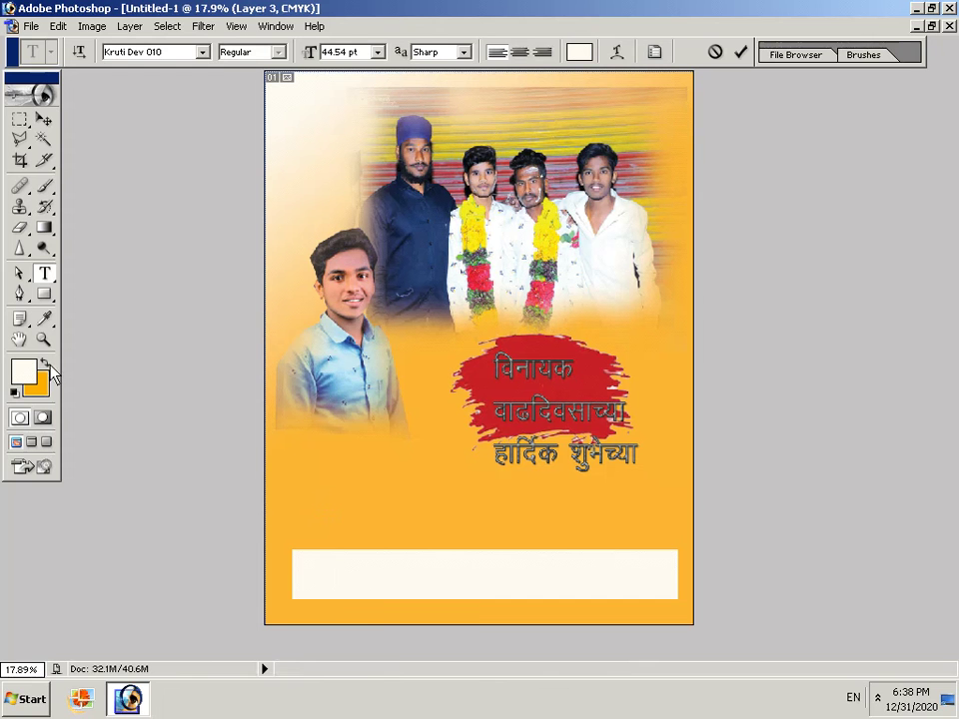
left_click(41, 277)
left_click(138, 273)
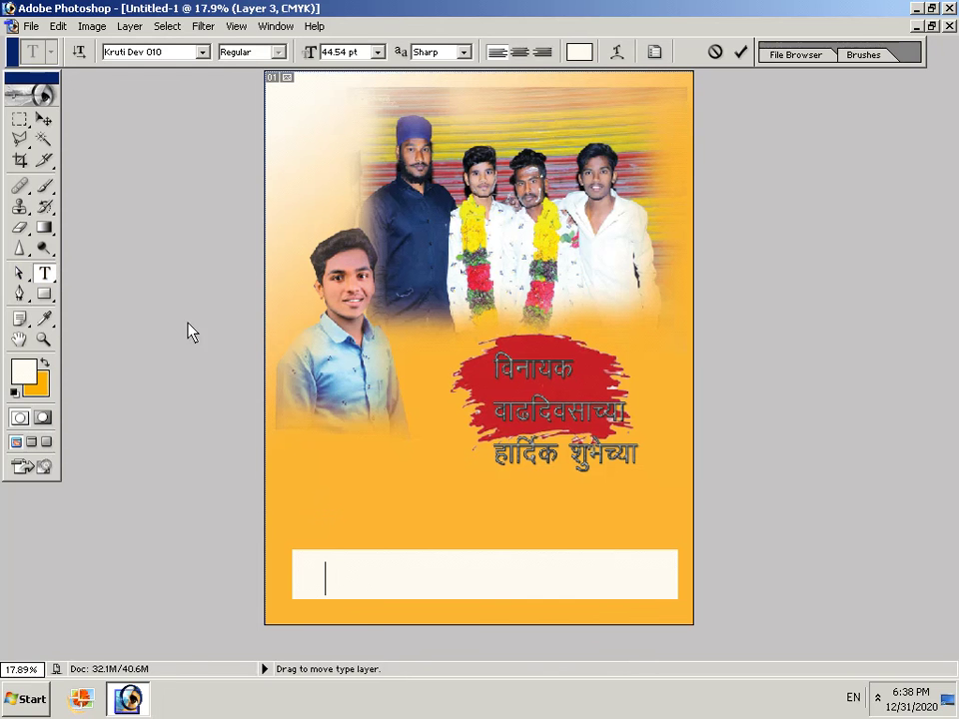
left_click(43, 119)
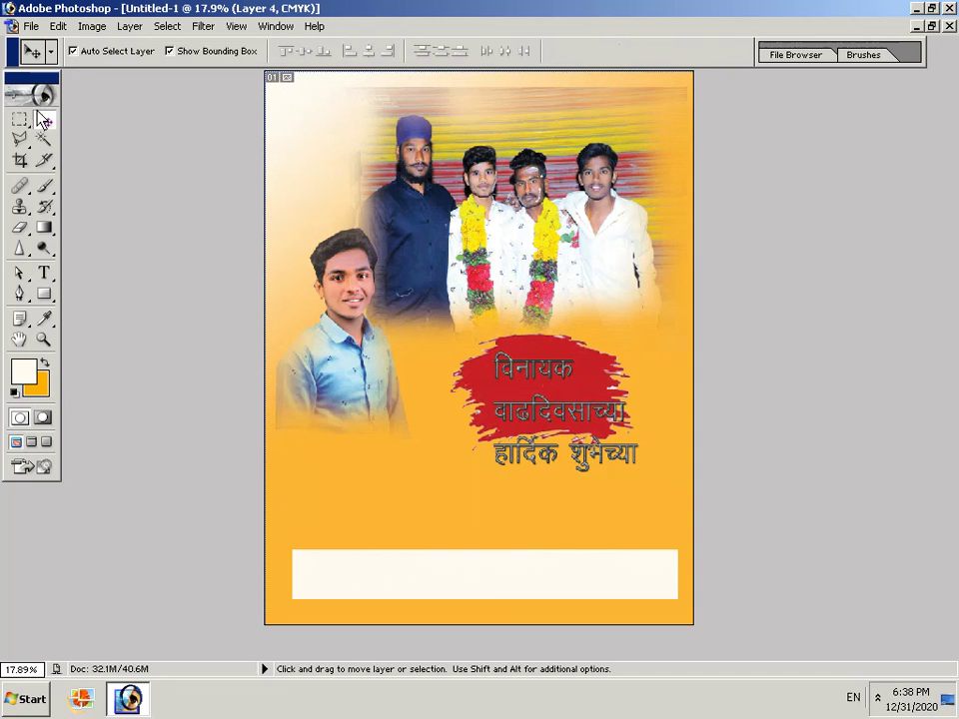
left_click(46, 278)
left_click(229, 426)
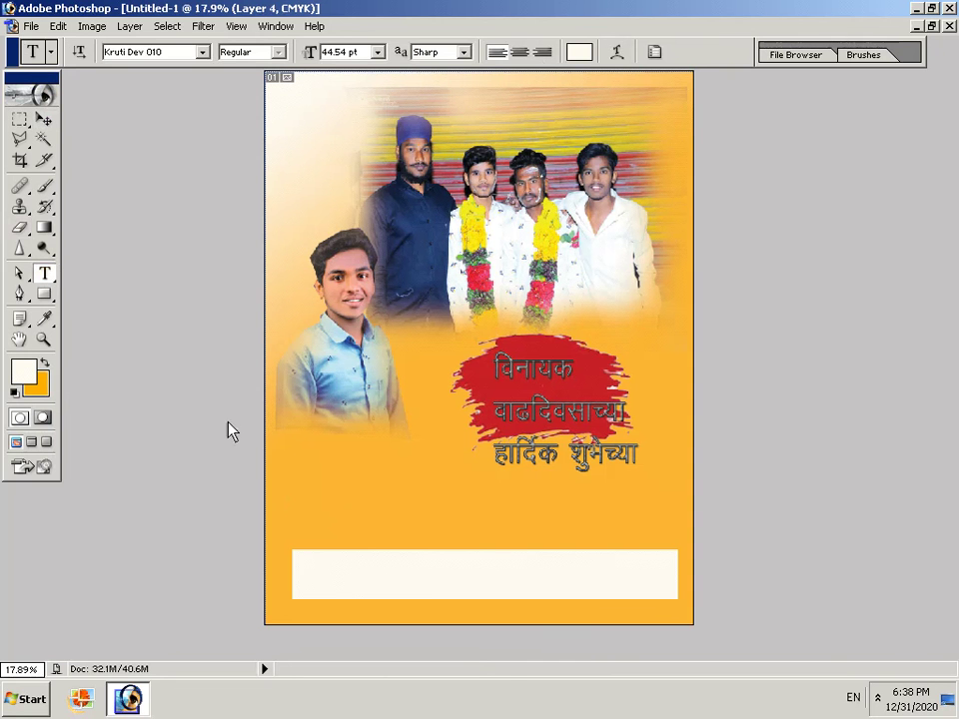
left_click(333, 507)
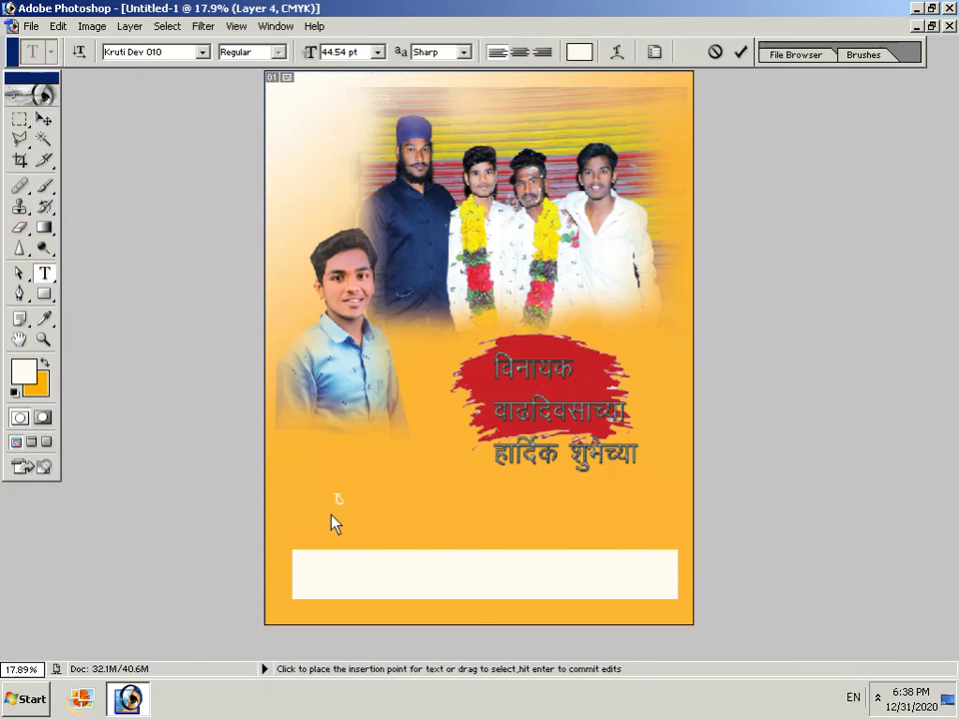
- Type the caption शुभेच्छुक in Kruti Dev 010, correcting mistyped letters along the way
key("BackSpace")
type("H")
type("k")
type("P")
type(";")
key("BackSpace")
key("BackSpace")
type("P")
type("N")
key("BackSpace")
type("n")
key("BackSpace")
type("N")
key("BackSpace")
type("N")
key("BackSpace")
type(">")
key("BackSpace")
type("N")
key("BackSpace")
type("N")
type("q")
type("d")
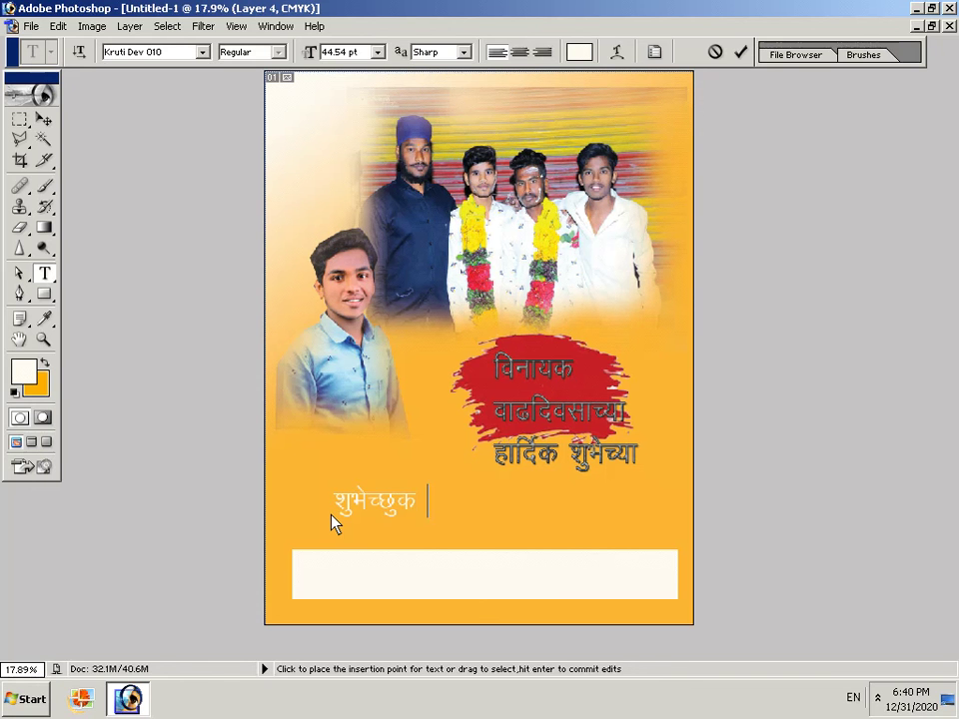
- Type the well-wisher line 'शुभेच्छुक' plus the sender's name in Kruti Dev 010 below the title, fixing wrong letters
type("j")
type("o")
type(";")
key("BackSpace")
type("I")
type("uh")
type("y")
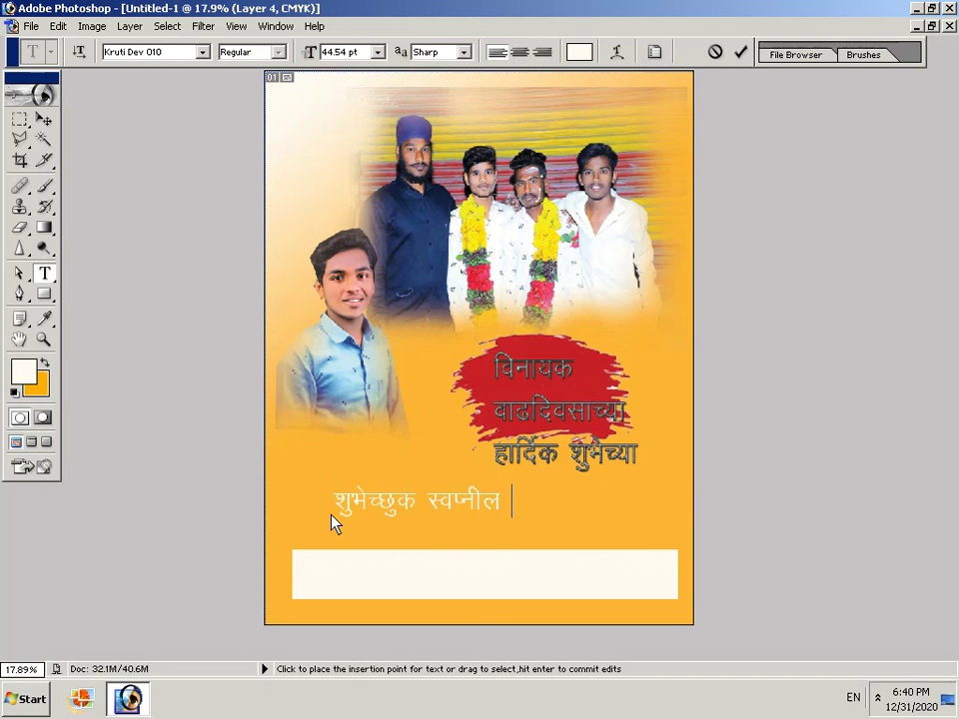
type(" c")
key("BackSpace")
type("x")
type("q")
type("V")
type("~")
type("v")
key("BackSpace")
type("V")
type("s")
- Commit the sender text and bring up its Blending Options, moved aside to keep the text visible
left_click(42, 119)
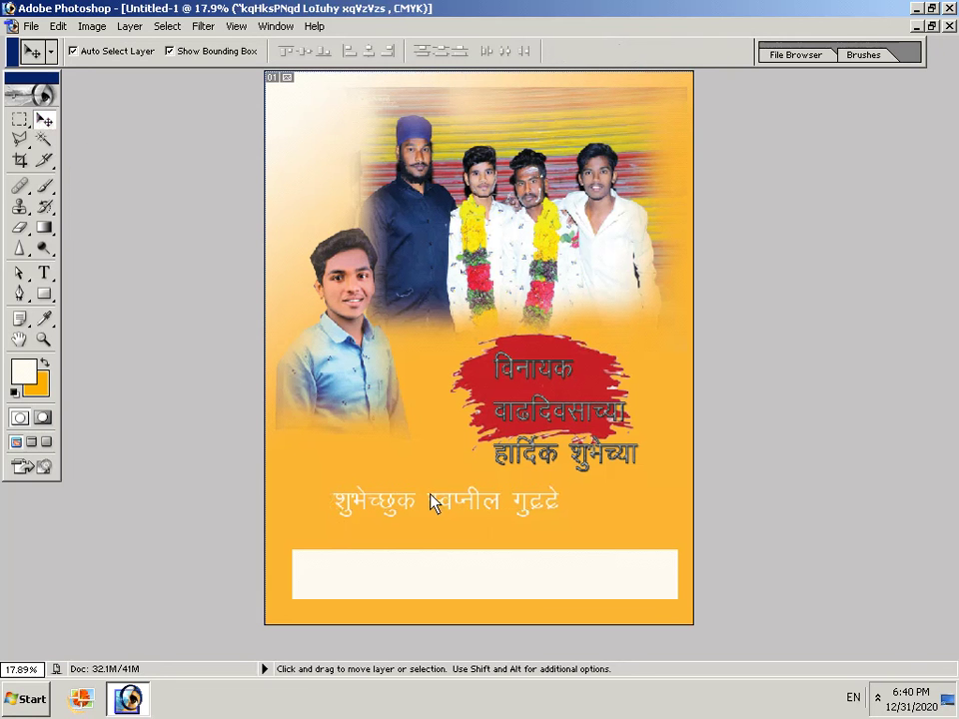
left_click(129, 26)
mouse_move(156, 117)
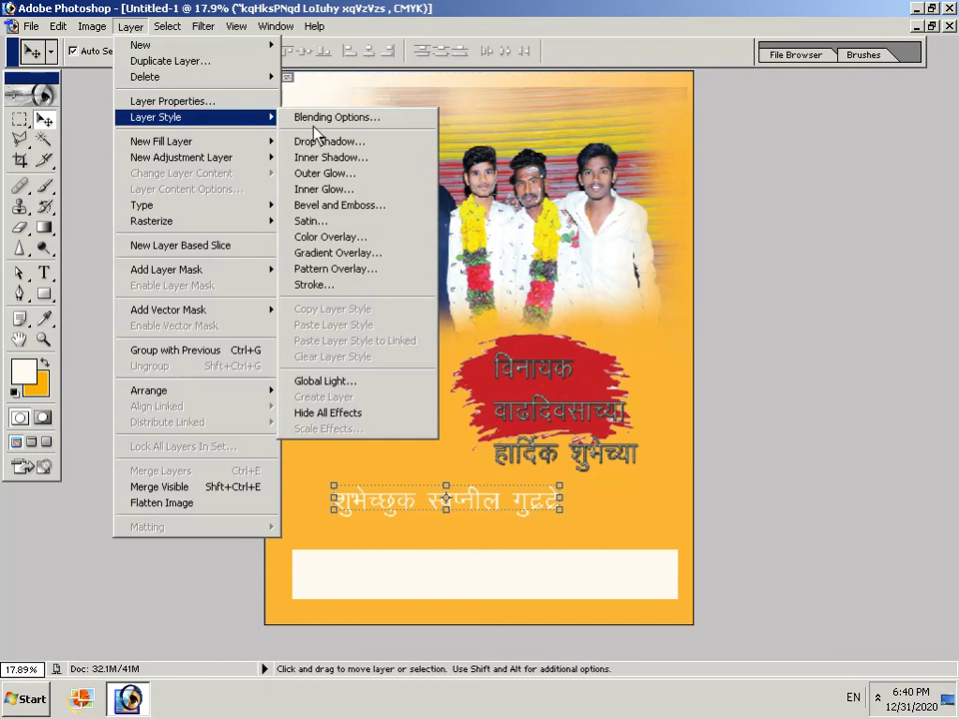
left_click(312, 117)
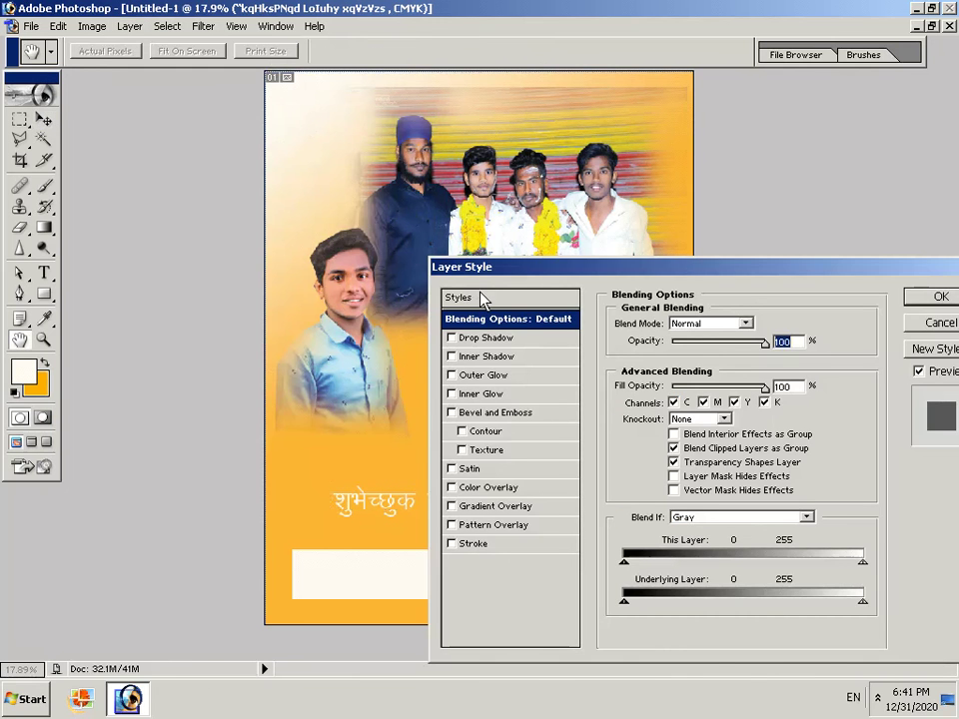
left_click_drag(644, 276, 837, 284)
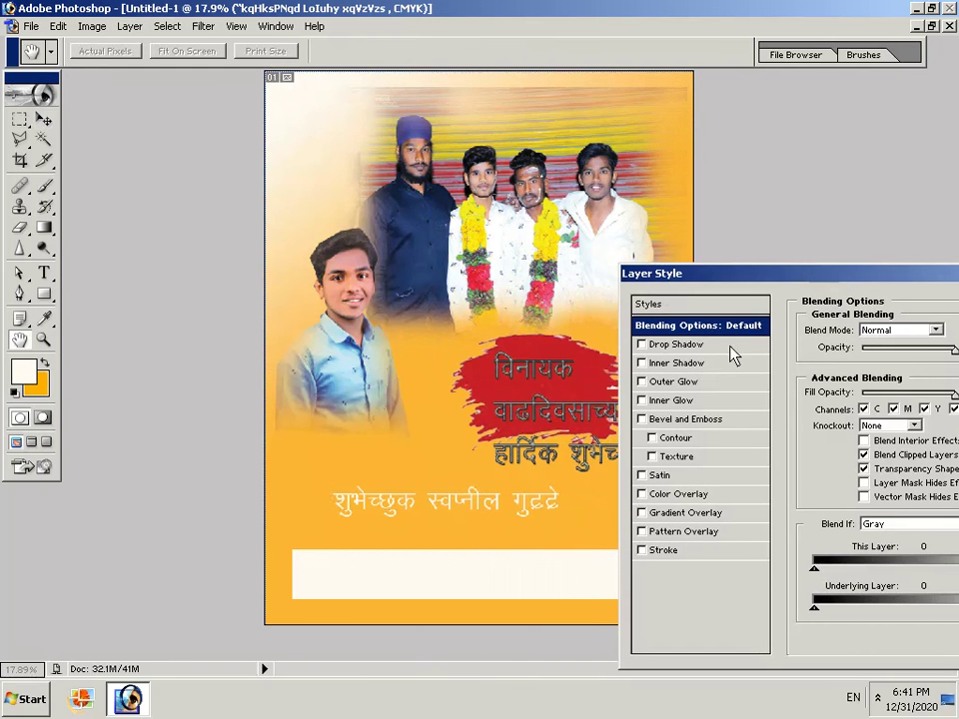
- Add Drop Shadow, Inner Shadow and Inner Glow to the sender text, leaving Outer Glow off
left_click(708, 345)
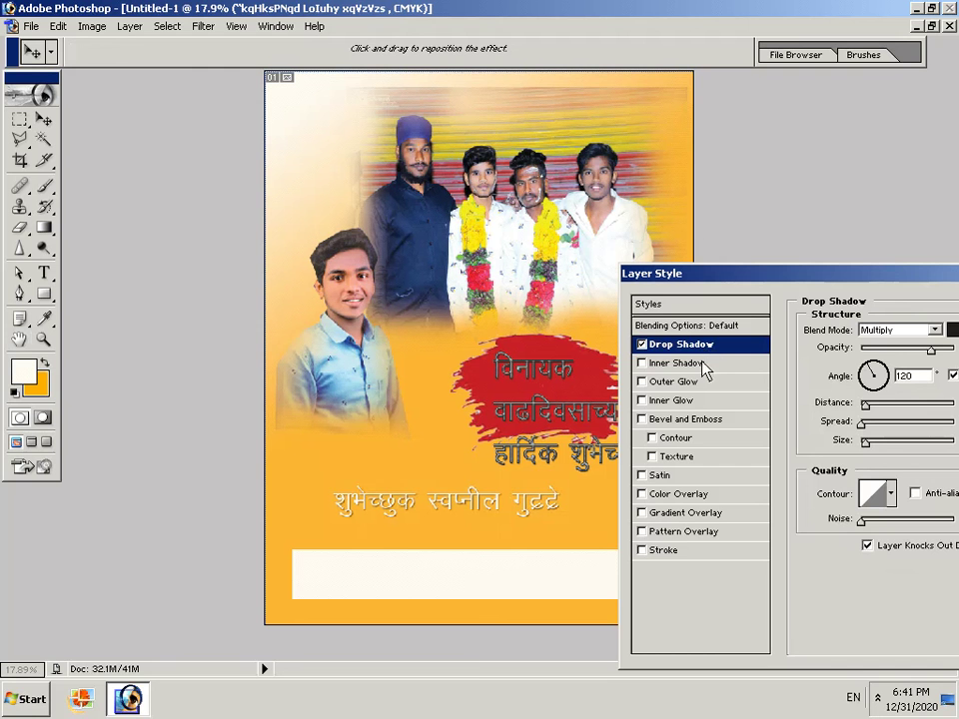
left_click(657, 366)
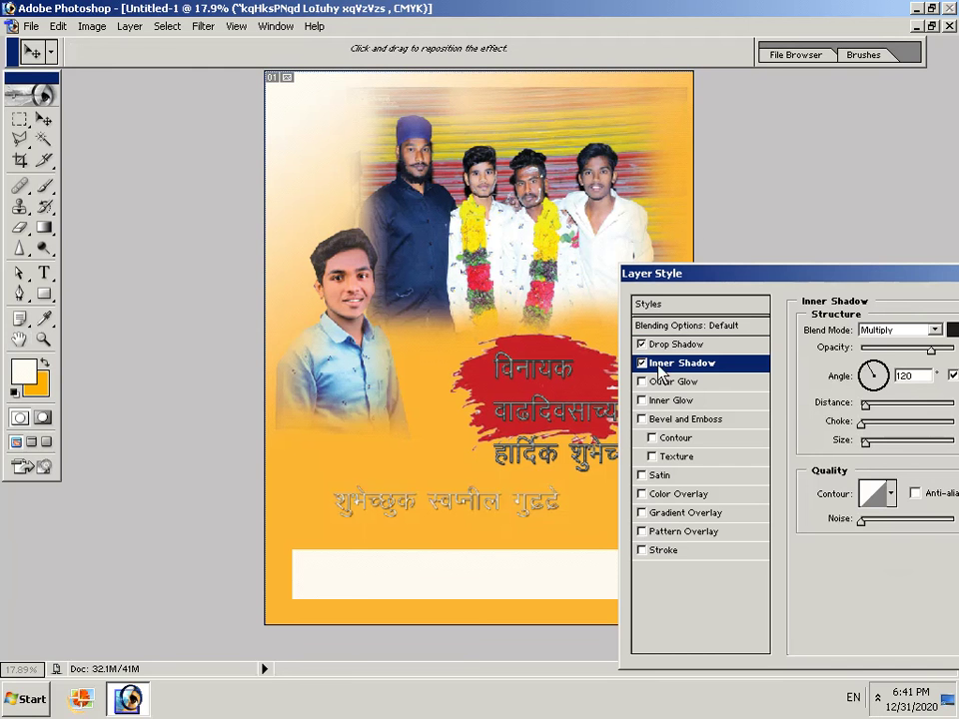
left_click(667, 384)
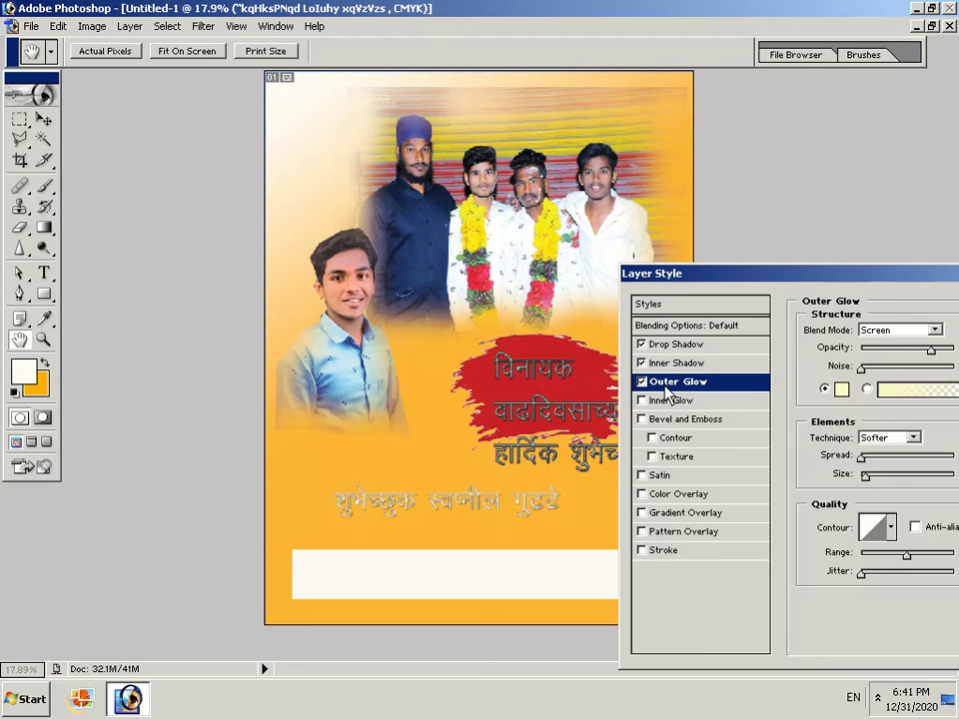
left_click(642, 381)
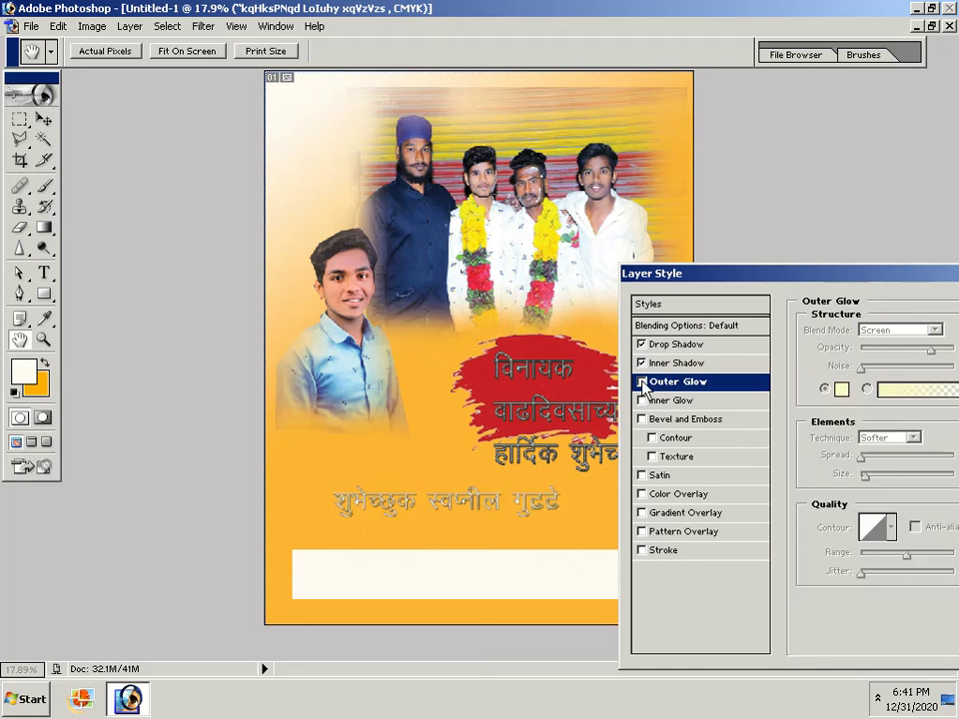
left_click(641, 400)
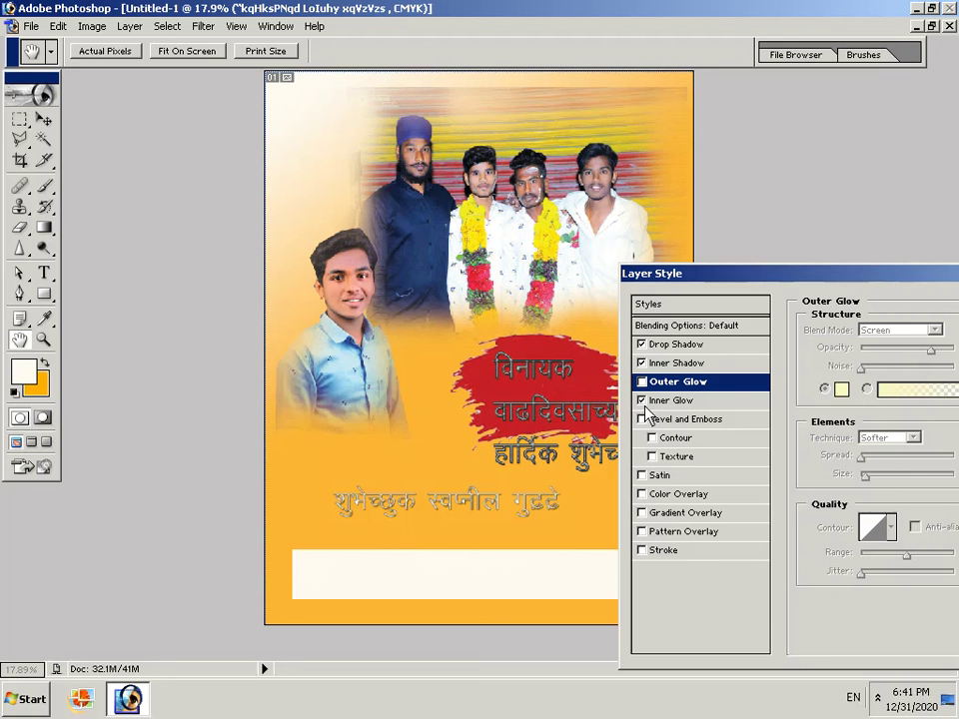
- Add Bevel and Emboss with Contour and Texture, Satin, and a dark brown Color Overlay
left_click(645, 421)
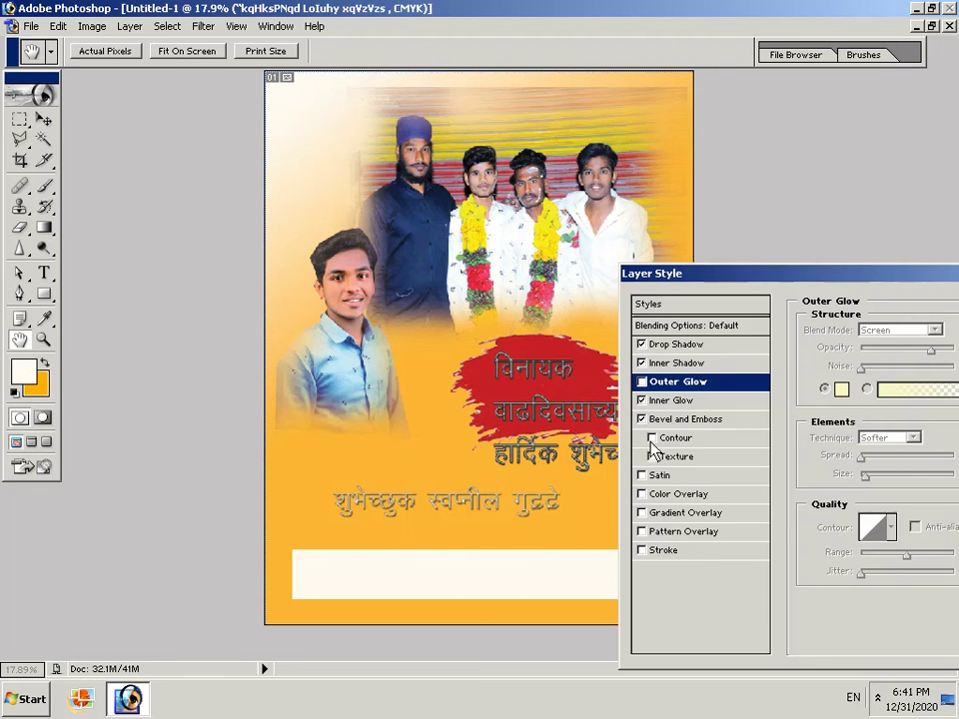
left_click(652, 439)
left_click(652, 456)
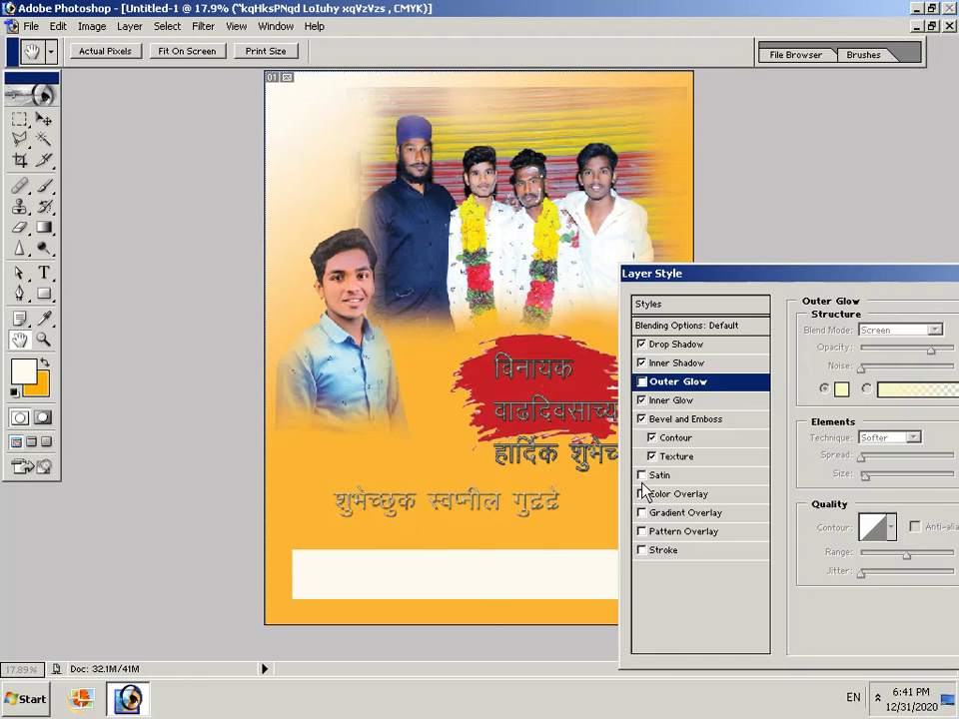
left_click(642, 476)
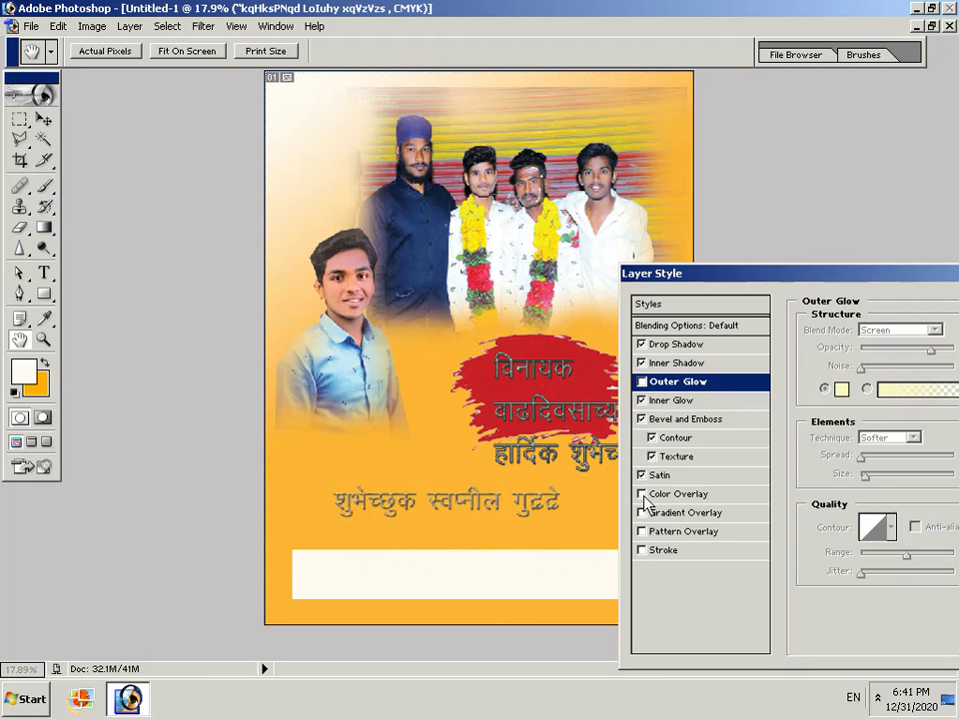
left_click(643, 494)
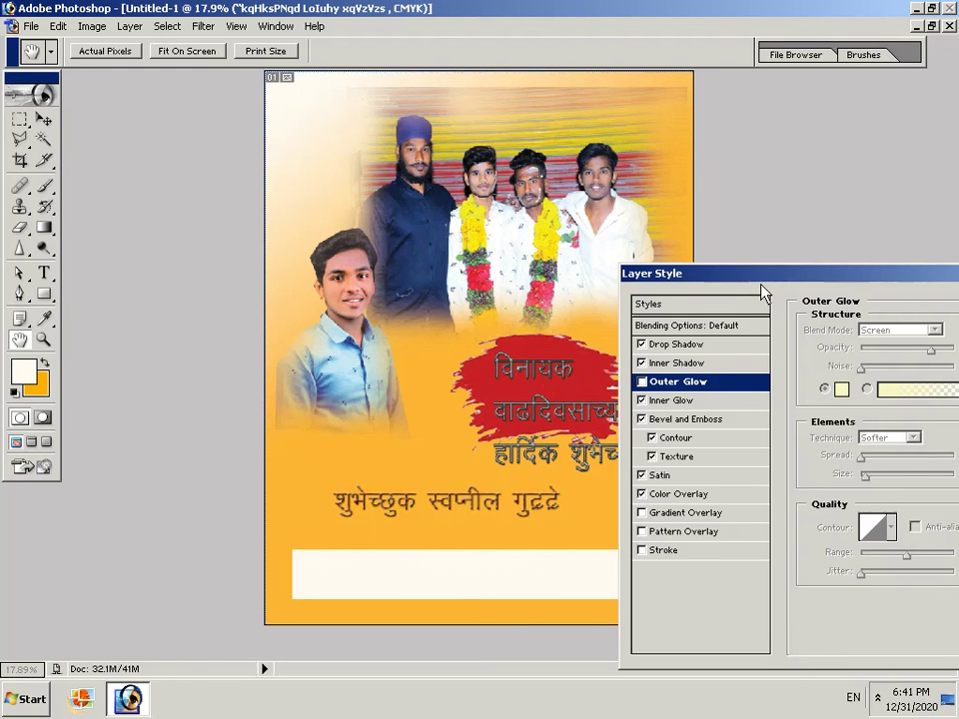
left_click_drag(763, 287, 735, 289)
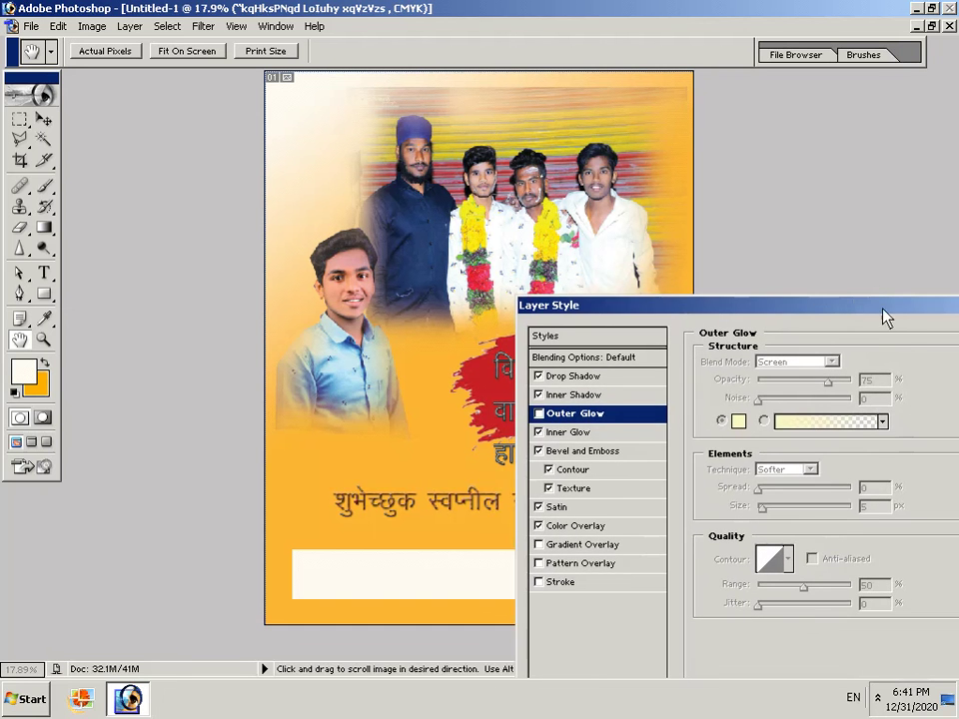
left_click_drag(883, 318, 809, 348)
- Apply the layer style, then move the sender text into the cream box and enlarge it
left_click(930, 358)
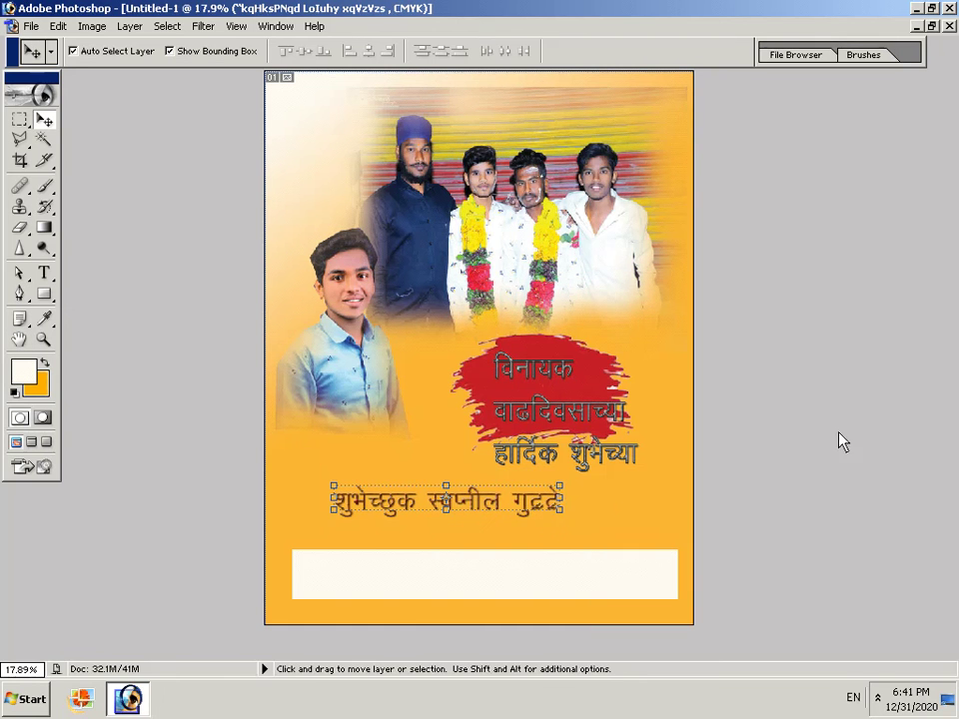
left_click_drag(527, 511, 539, 569)
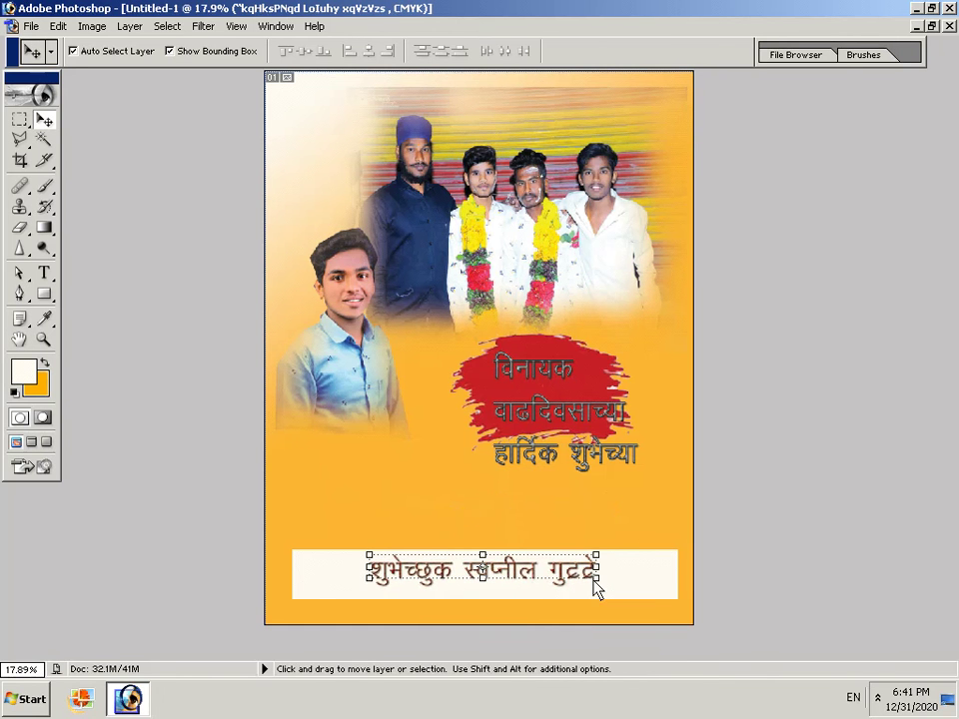
left_click_drag(595, 583, 604, 587)
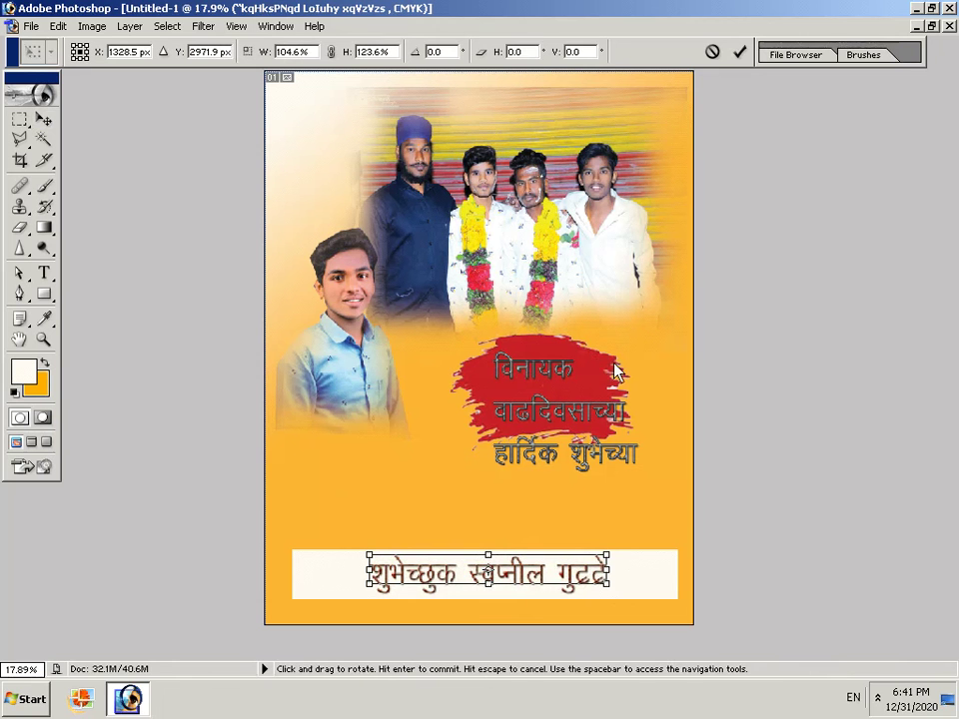
key("Return")
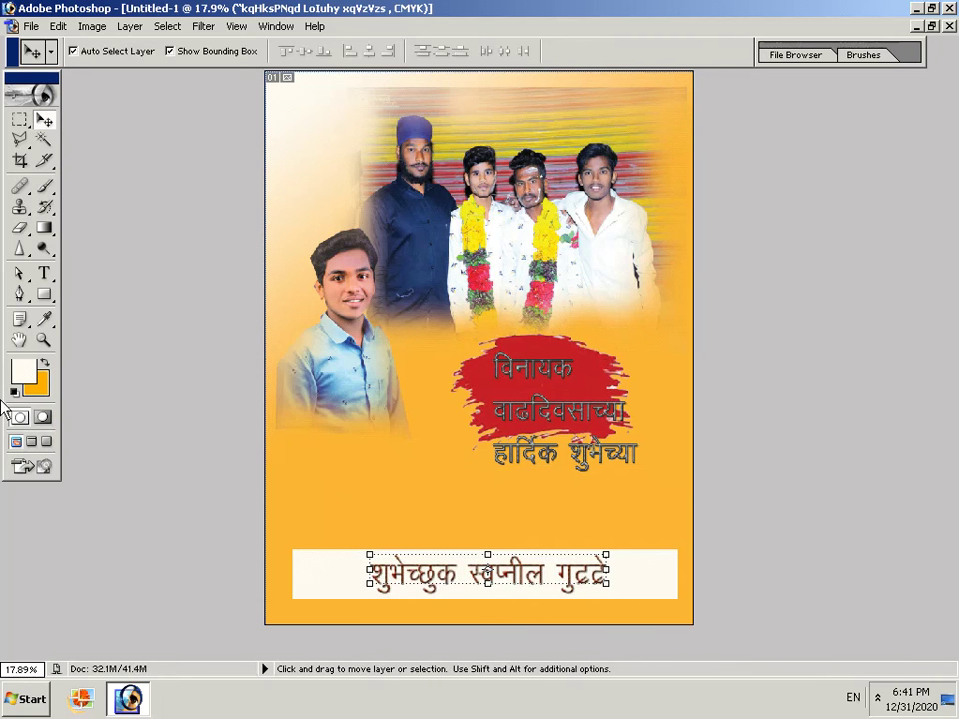
- Select the Background layer to deselect the text, then bring up the screen recorder window
right_click(371, 507)
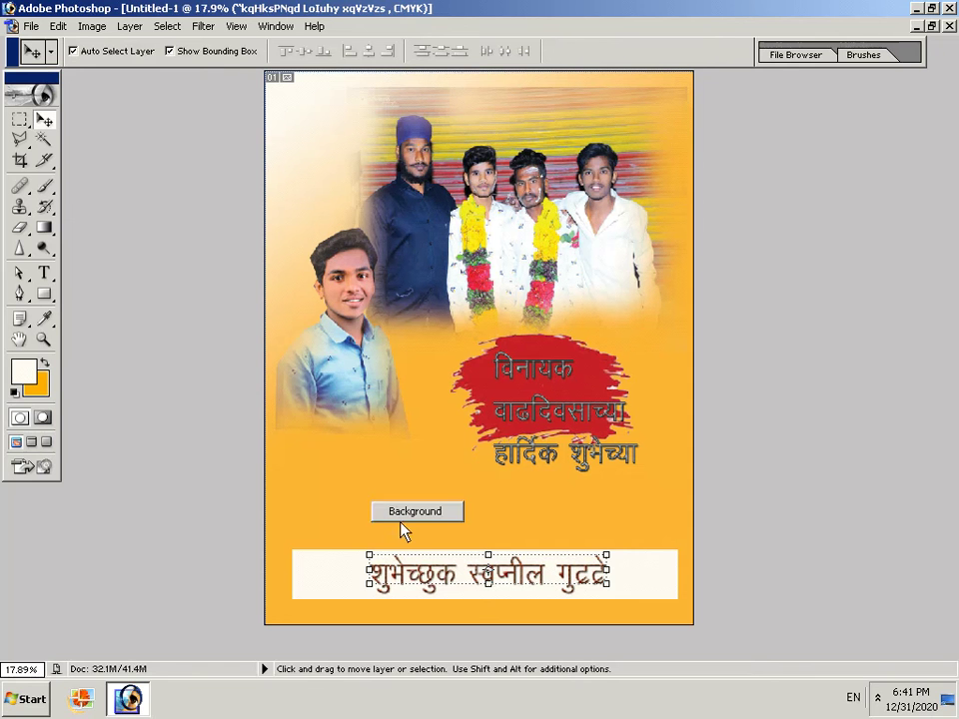
left_click(399, 512)
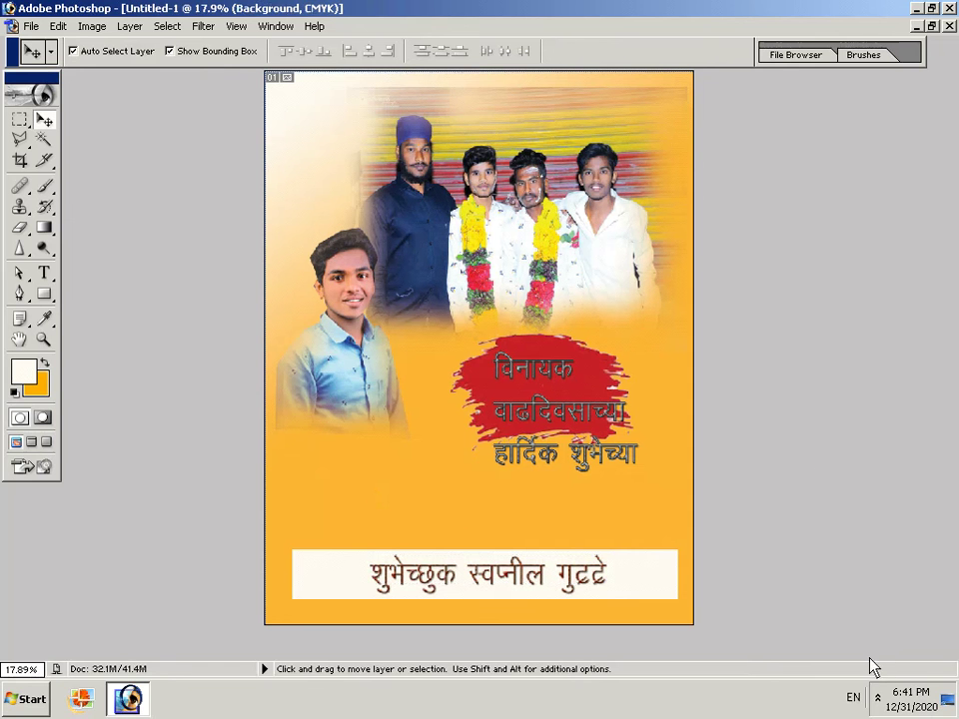
left_click(878, 699)
left_click(877, 620)
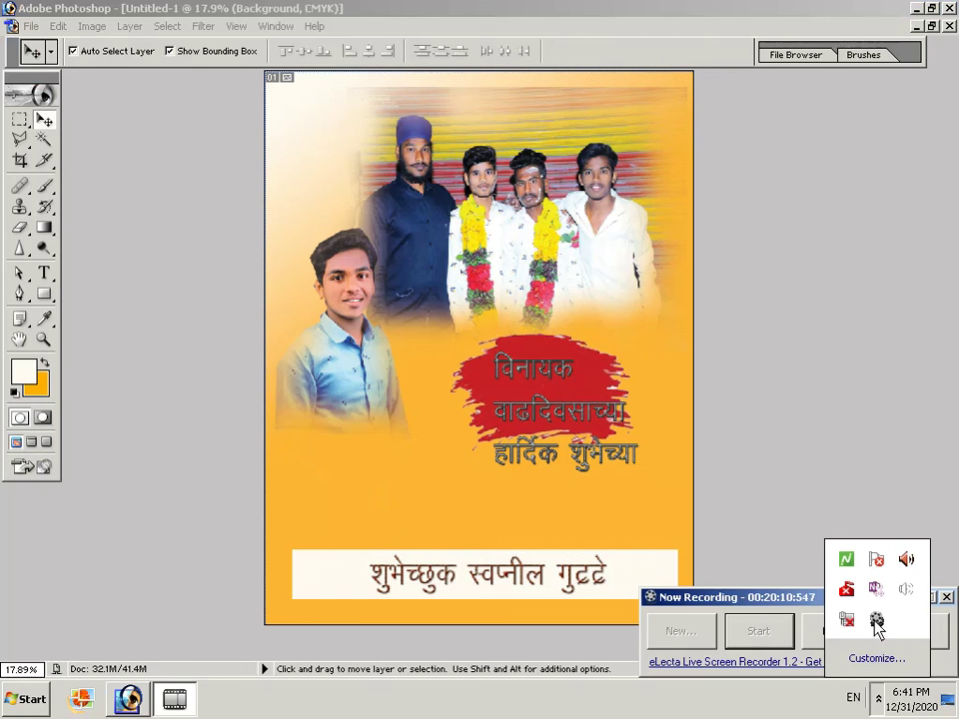